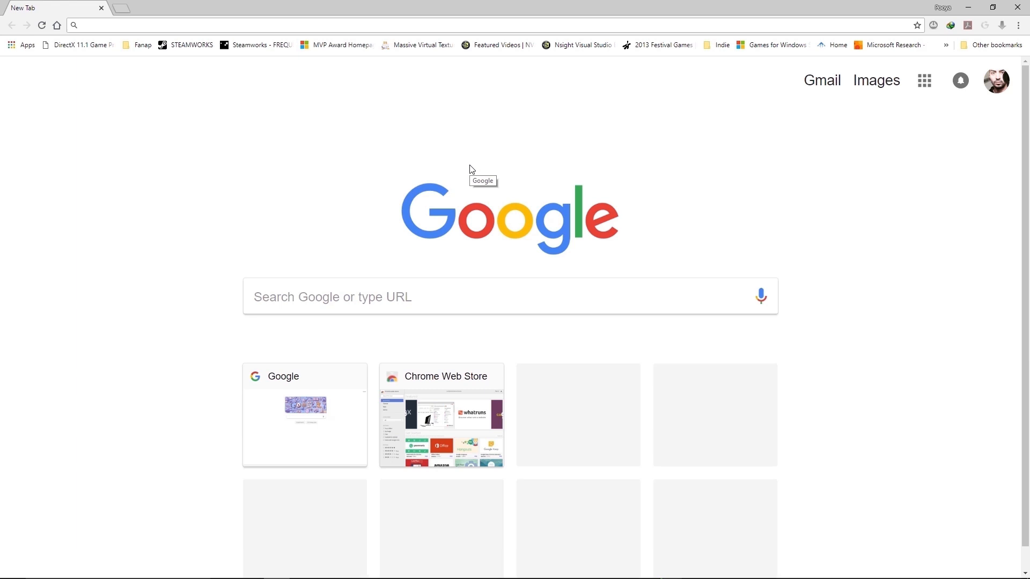
text(google.com)
Load the Google home page and run a web search for packT.
key(Return)
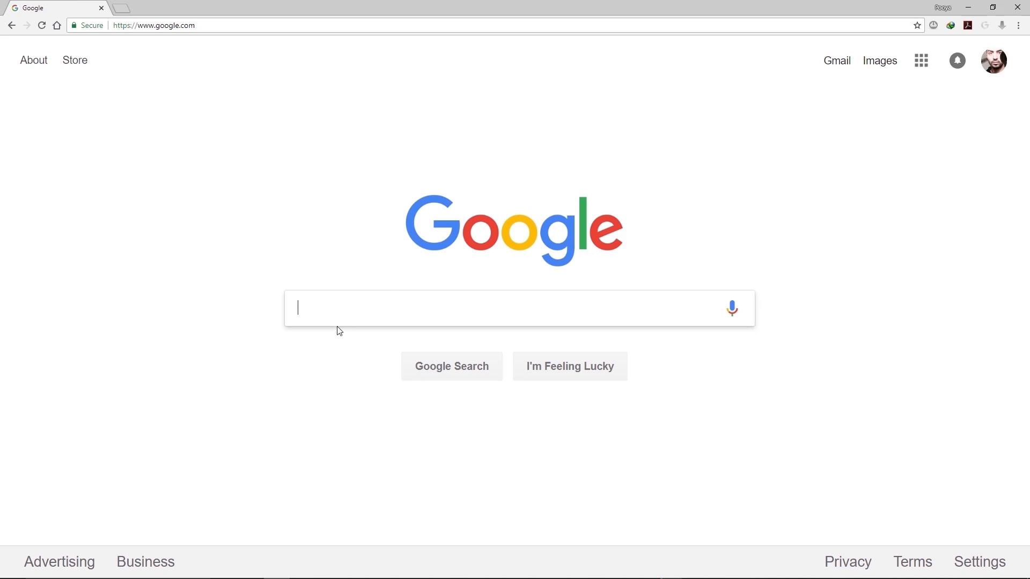
text(packT)
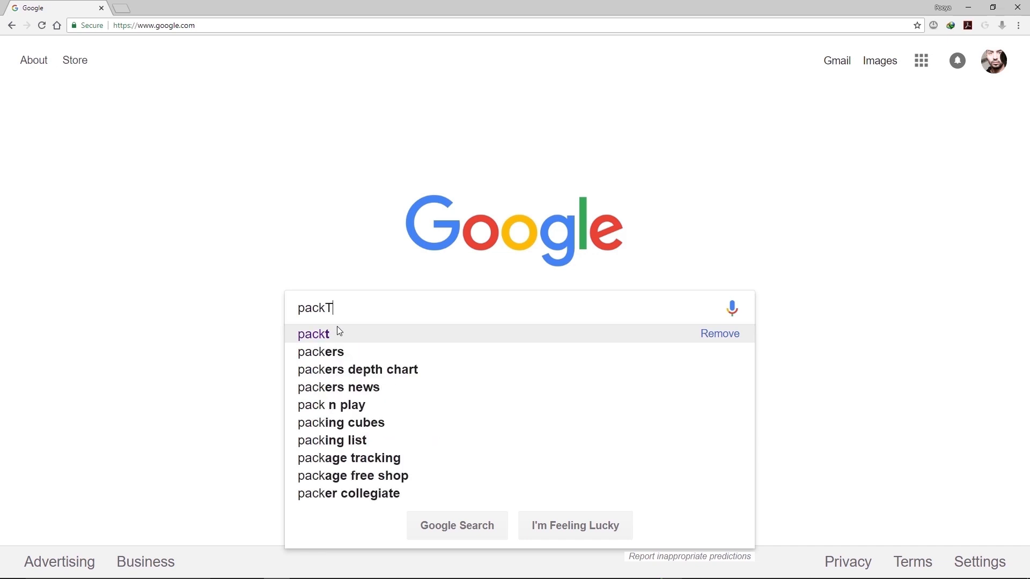
key(Return)
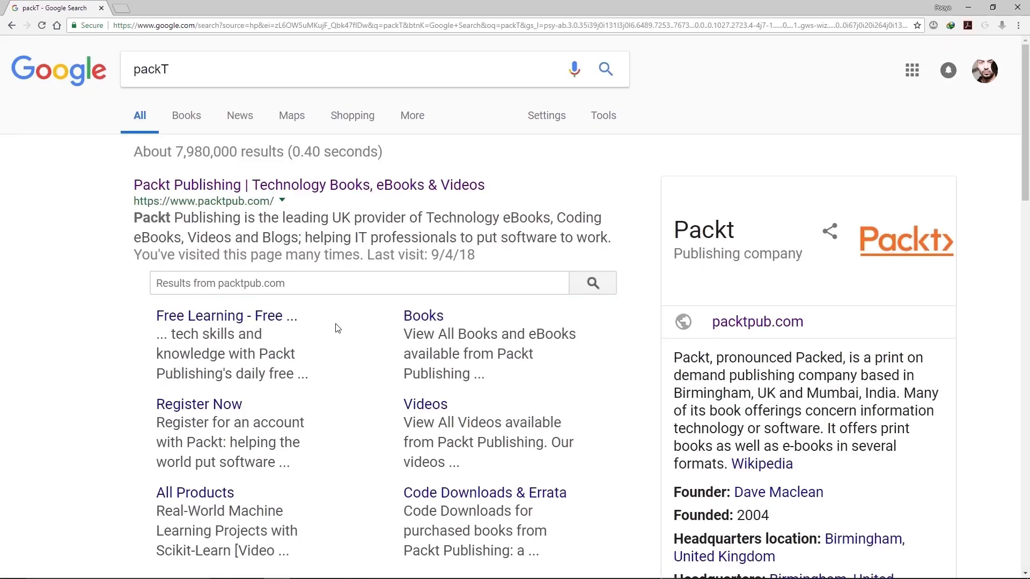
Open the Packt Publishing result in a new tab and search the site for C++ titles.
right_click(323, 190)
click(368, 196)
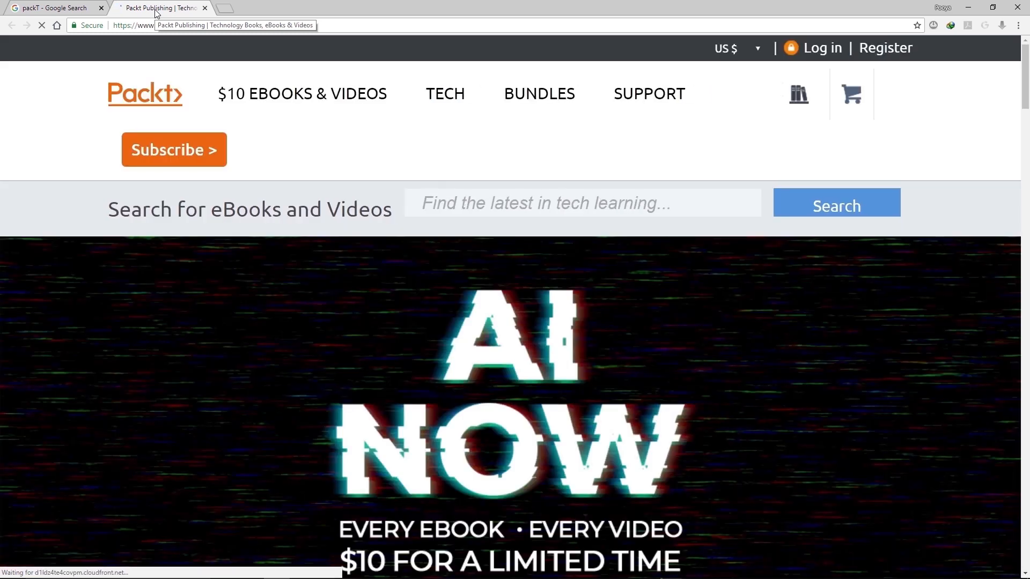
scroll(516, 359, down, 2)
scroll(517, 359, down, 2)
scroll(455, 434, down, 3)
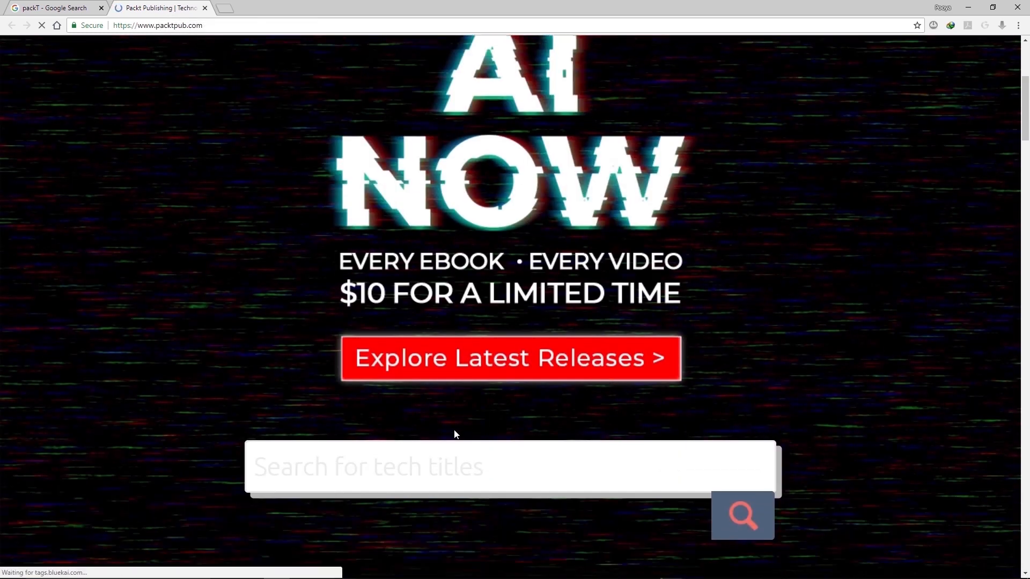
click(409, 473)
text(C)
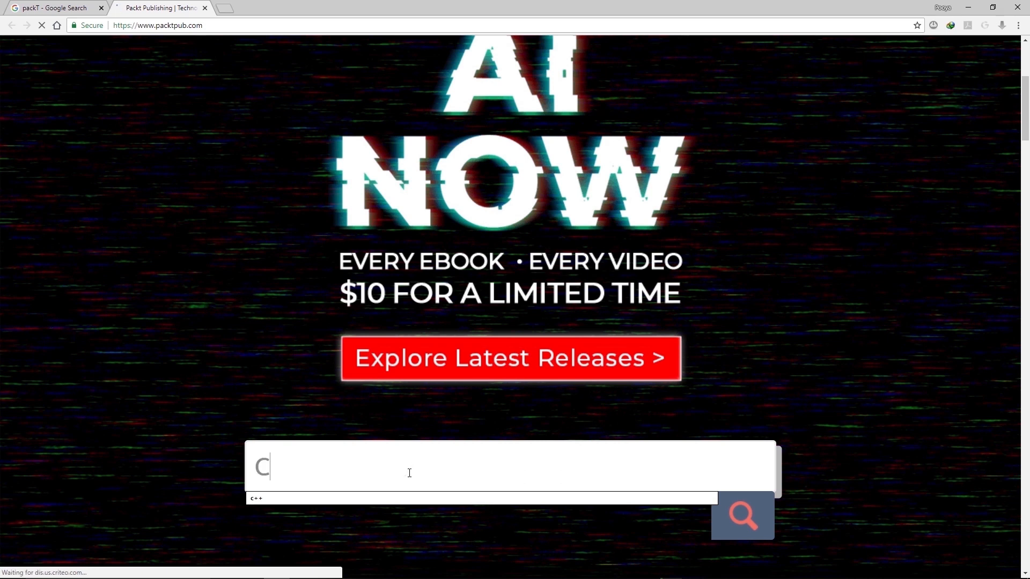
text(++)
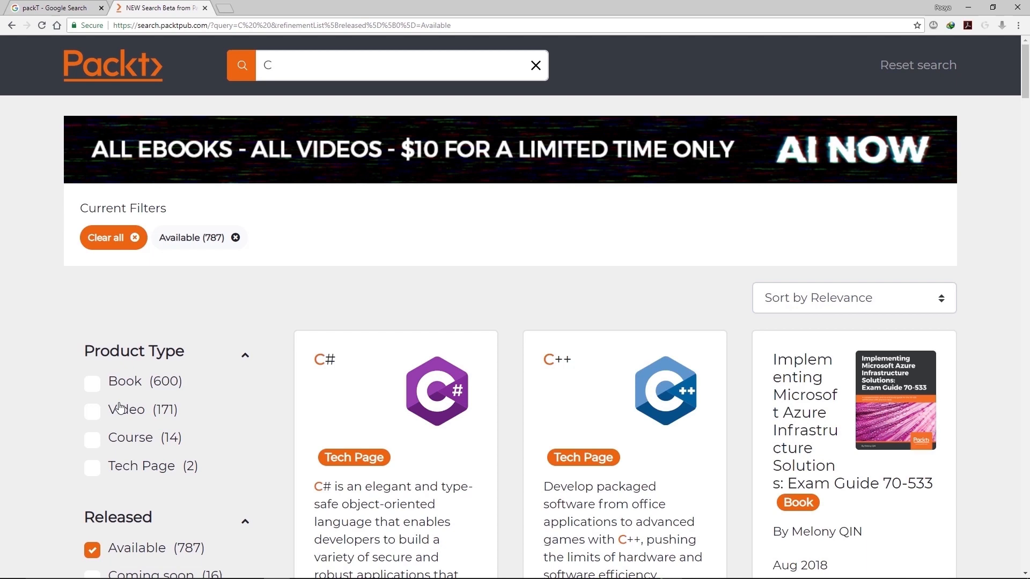
Filter the results to Books, Programming and C++ language, leaving eight titles.
click(95, 389)
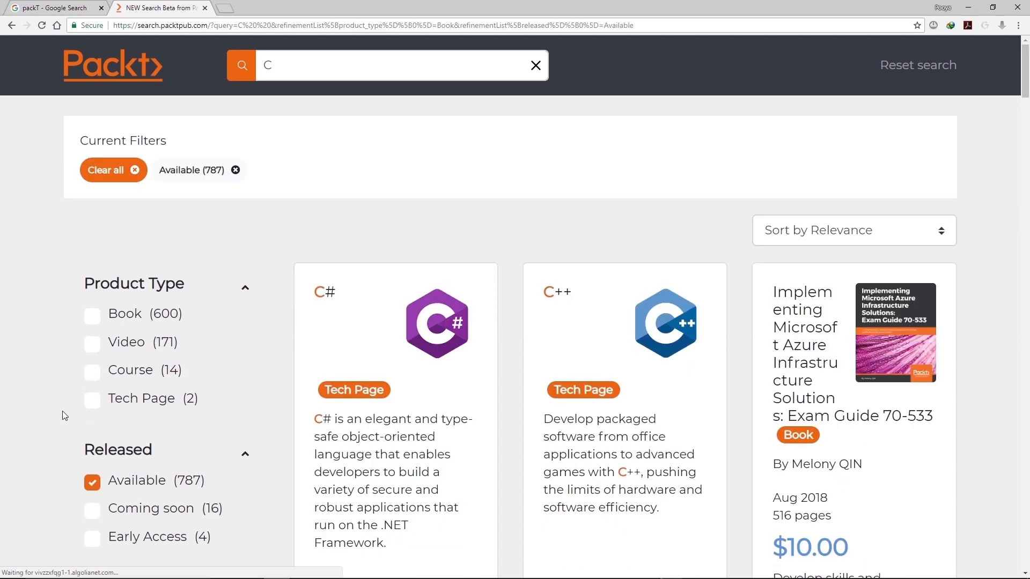
scroll(61, 412, down, 3)
scroll(60, 402, down, 2)
scroll(60, 402, down, 2)
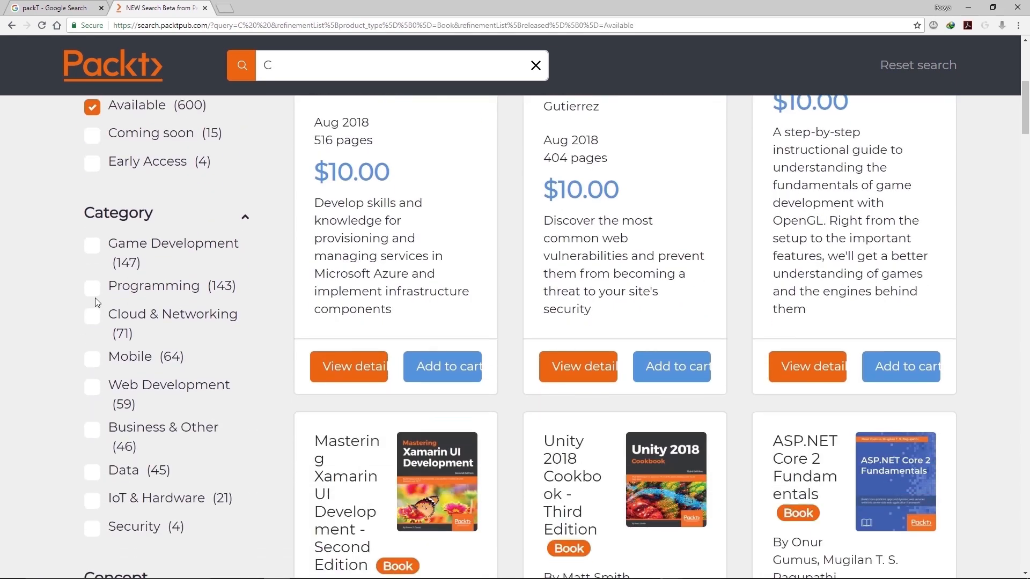
click(95, 287)
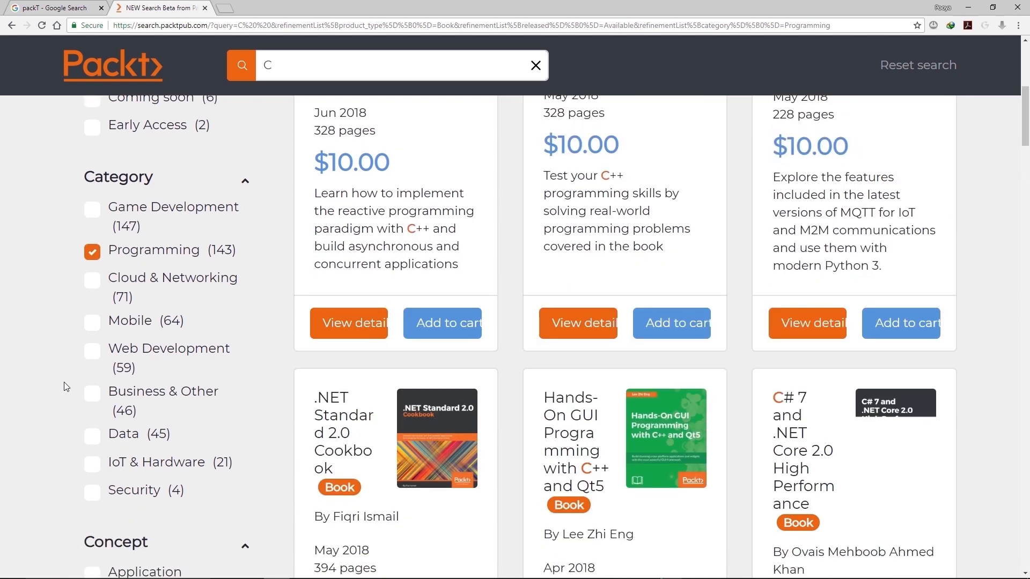
scroll(64, 382, down, 5)
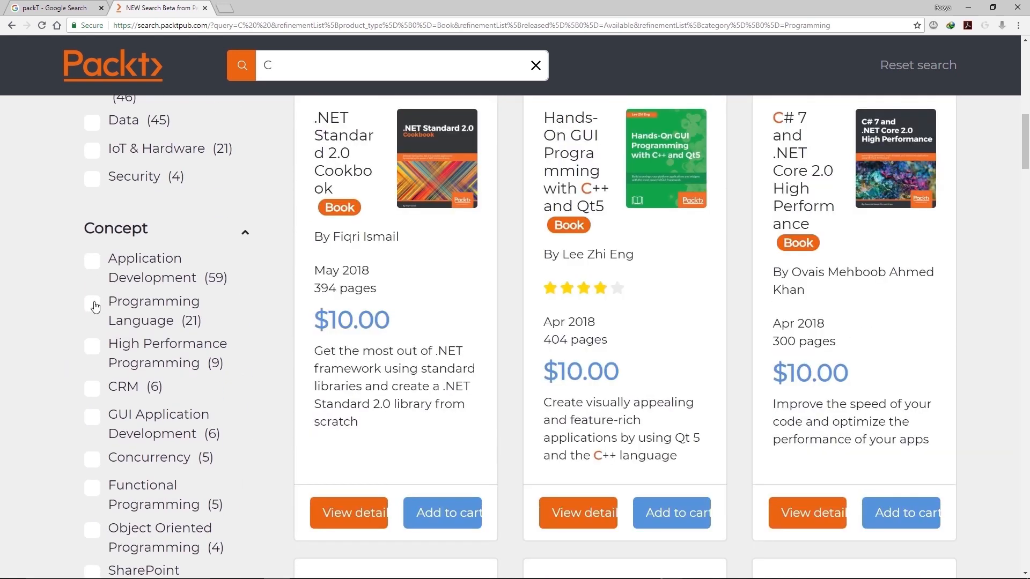
scroll(51, 373, down, 4)
scroll(49, 396, down, 4)
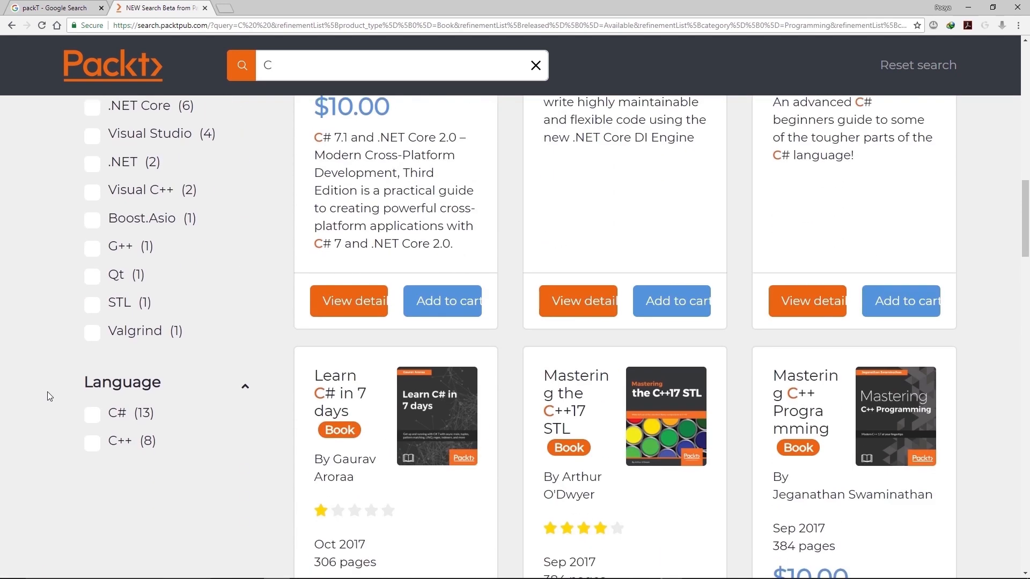
click(94, 442)
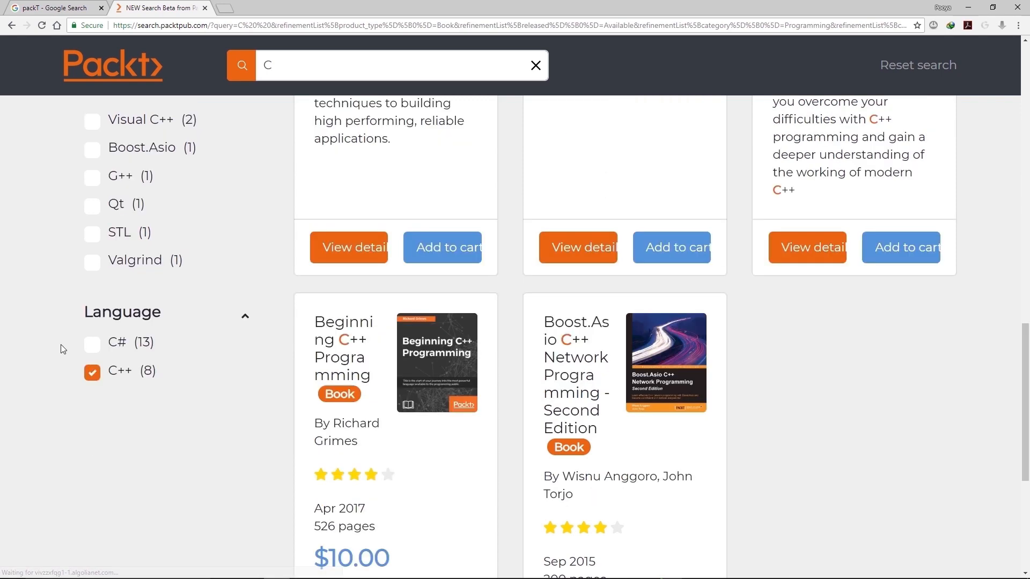
scroll(53, 369, up, 3)
scroll(53, 369, up, 3)
scroll(56, 366, up, 3)
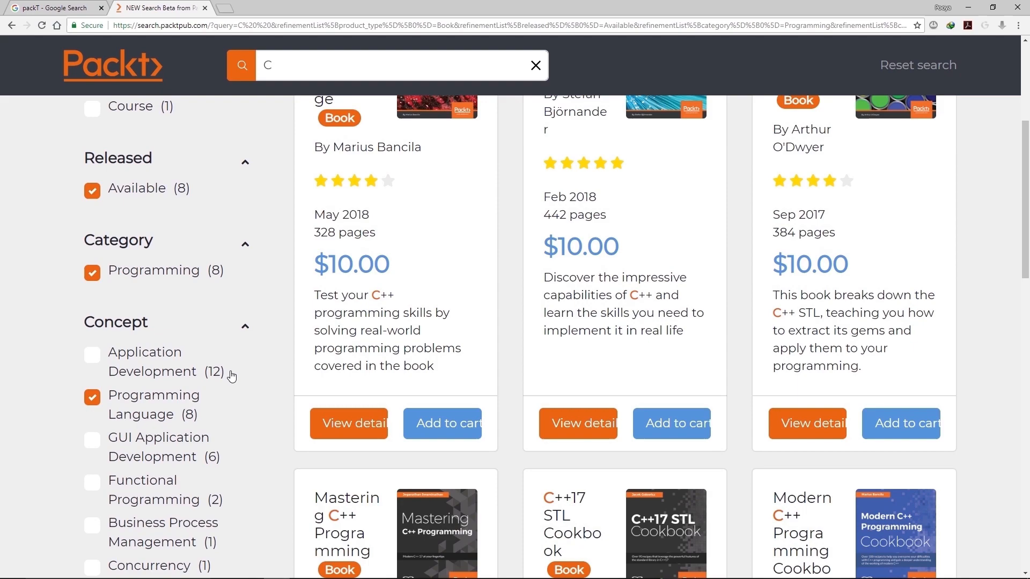
scroll(55, 366, up, 2)
scroll(936, 394, down, 3)
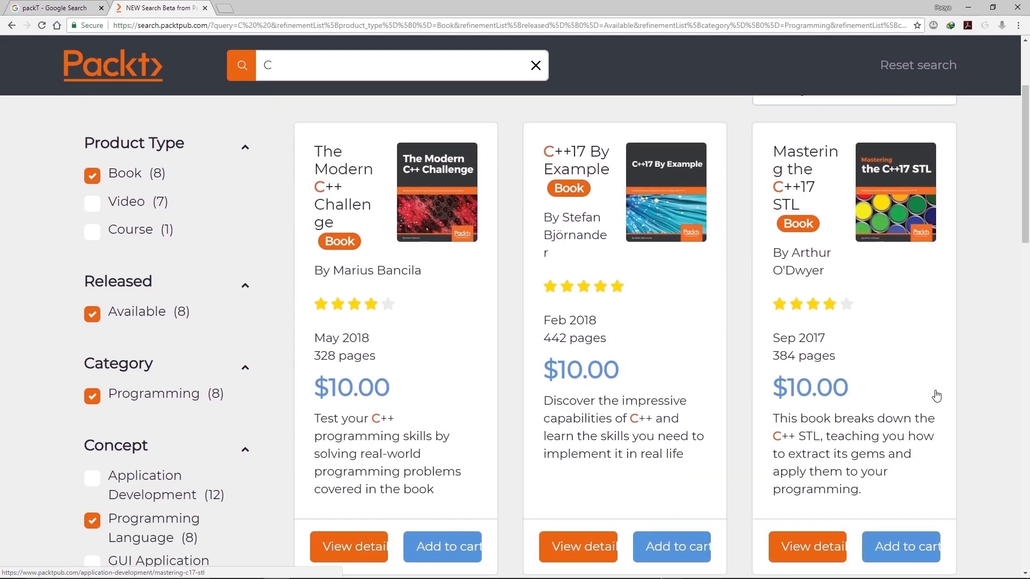
scroll(935, 395, down, 3)
scroll(936, 395, down, 3)
scroll(936, 394, down, 2)
scroll(936, 394, down, 3)
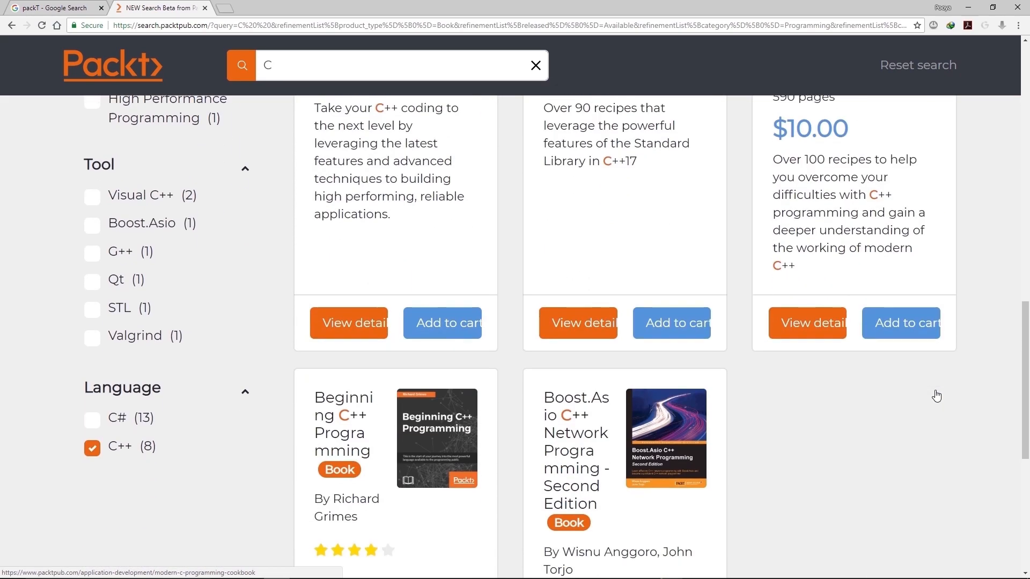
scroll(936, 395, down, 2)
scroll(937, 395, down, 5)
scroll(936, 395, down, 1)
scroll(935, 394, up, 5)
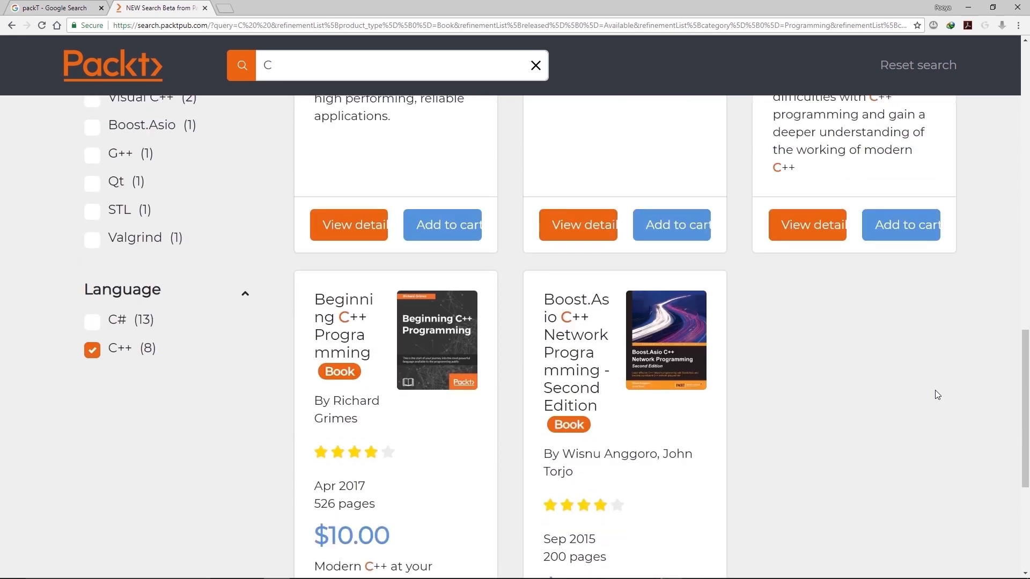
scroll(937, 395, up, 3)
scroll(936, 394, up, 4)
scroll(937, 395, up, 4)
scroll(936, 394, up, 3)
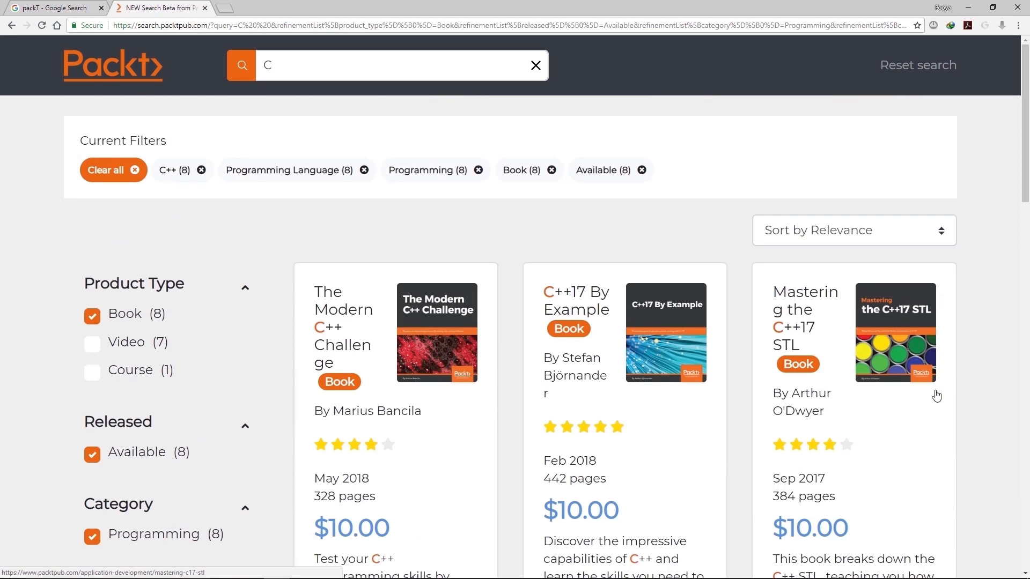
Replace the packT query with khronos vulkan and run the search.
click(55, 8)
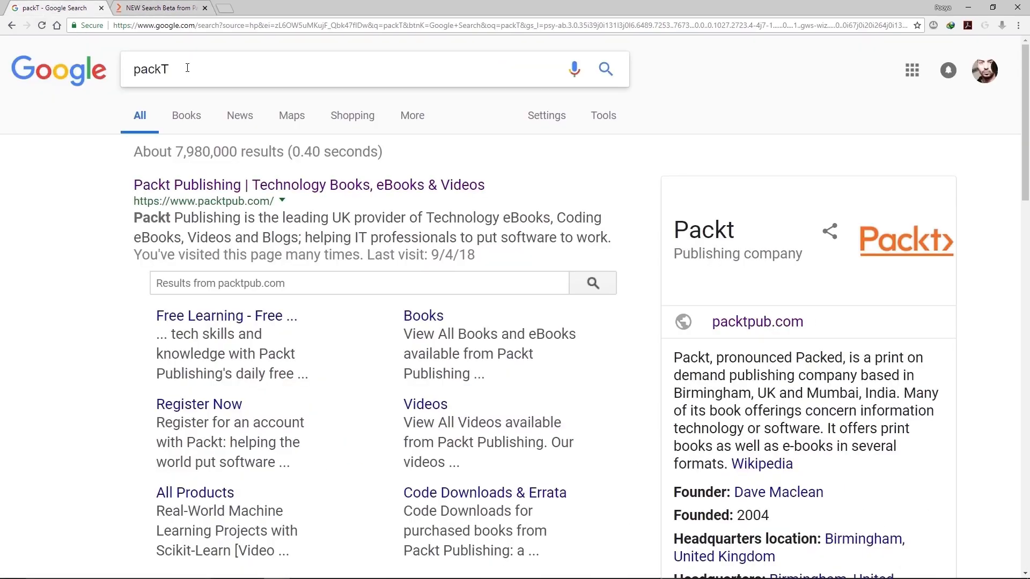
double_click(150, 68)
text(kh)
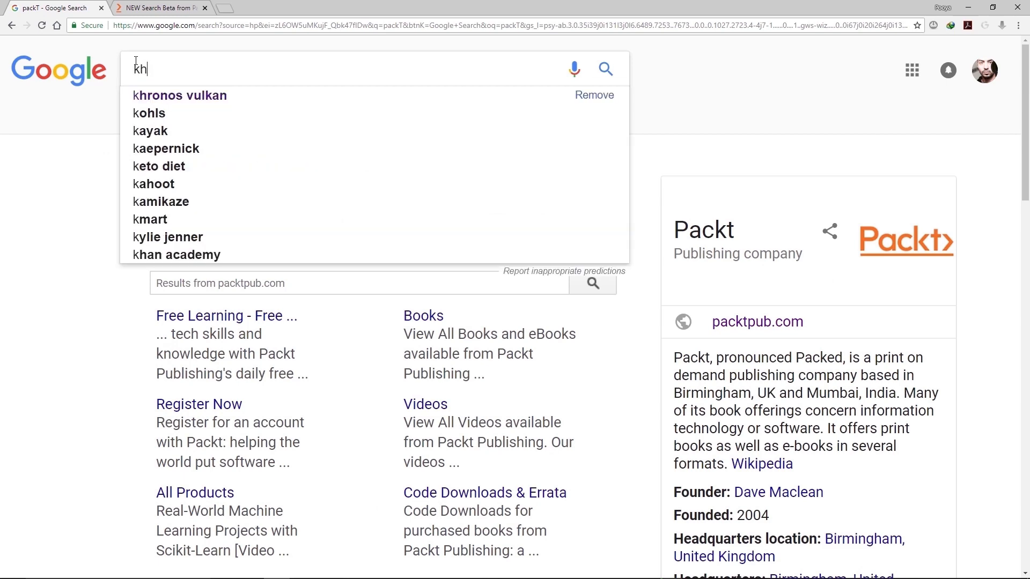
text(r)
key(Down)
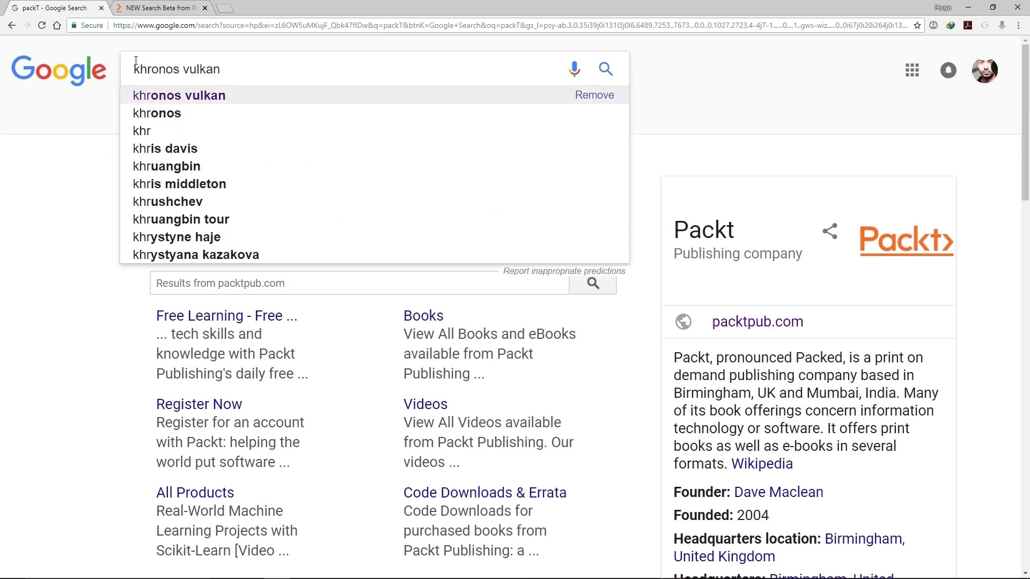
key(Return)
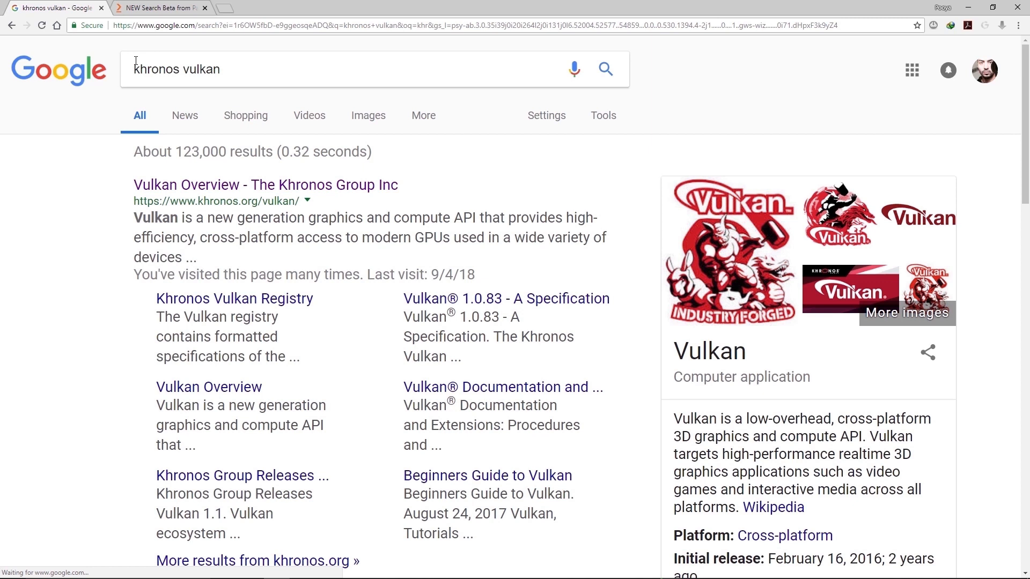
Open the Vulkan Overview result from Khronos in a new tab.
right_click(333, 190)
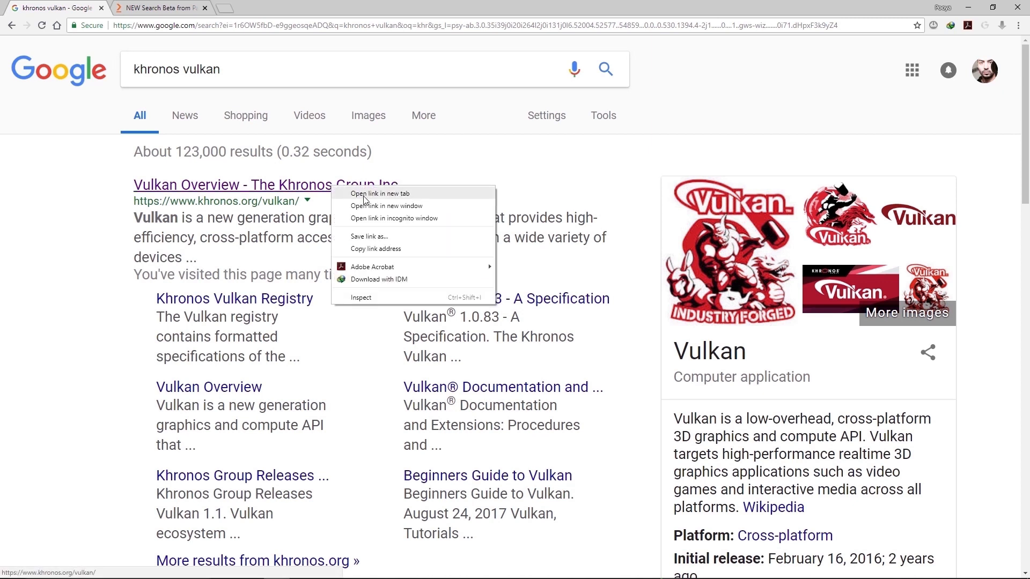
click(362, 196)
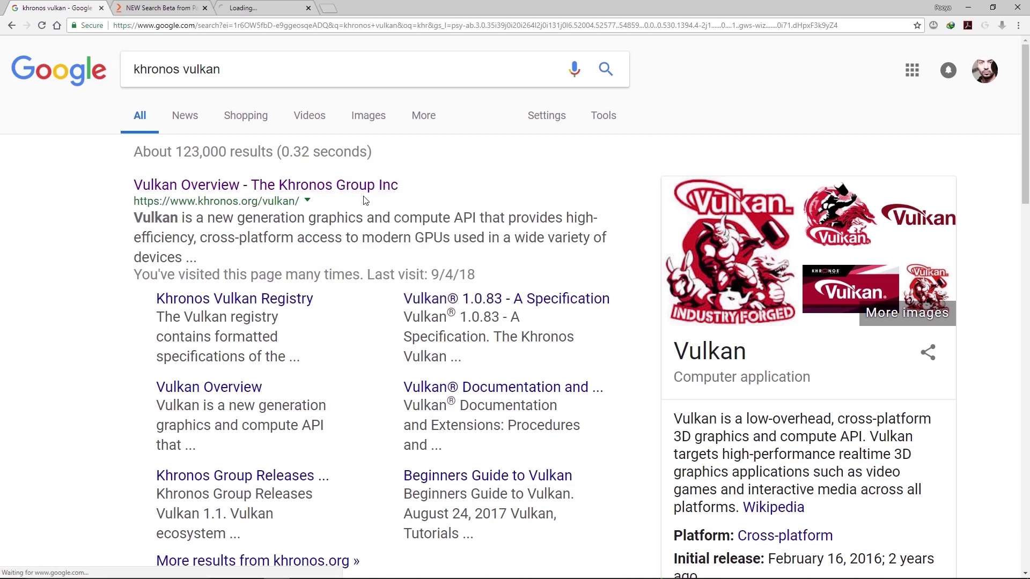
Read down the Khronos Vulkan overview from Vulkan 1.1 to the Vulkan Drivers section.
click(278, 9)
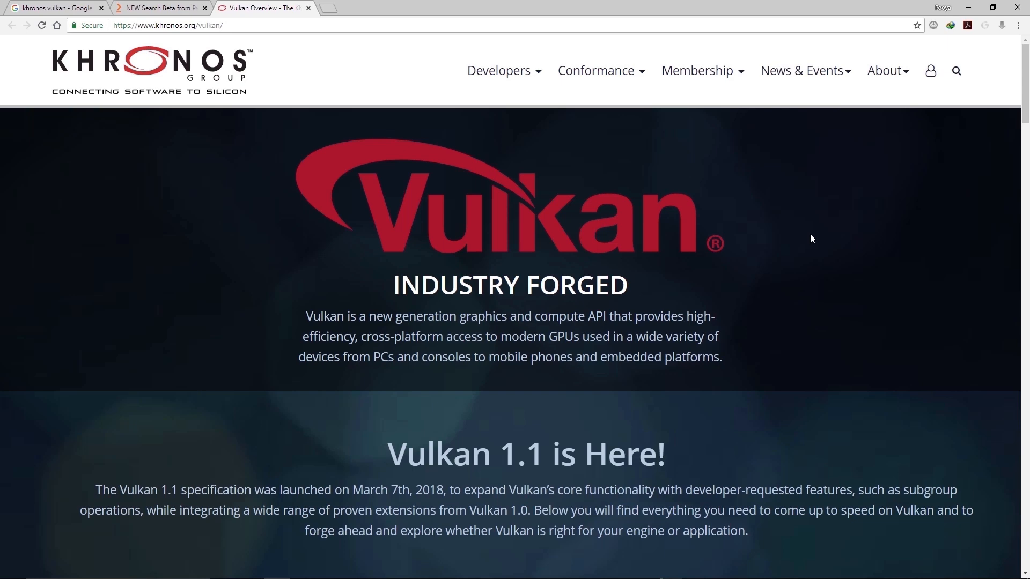
scroll(810, 234, down, 3)
scroll(811, 234, down, 3)
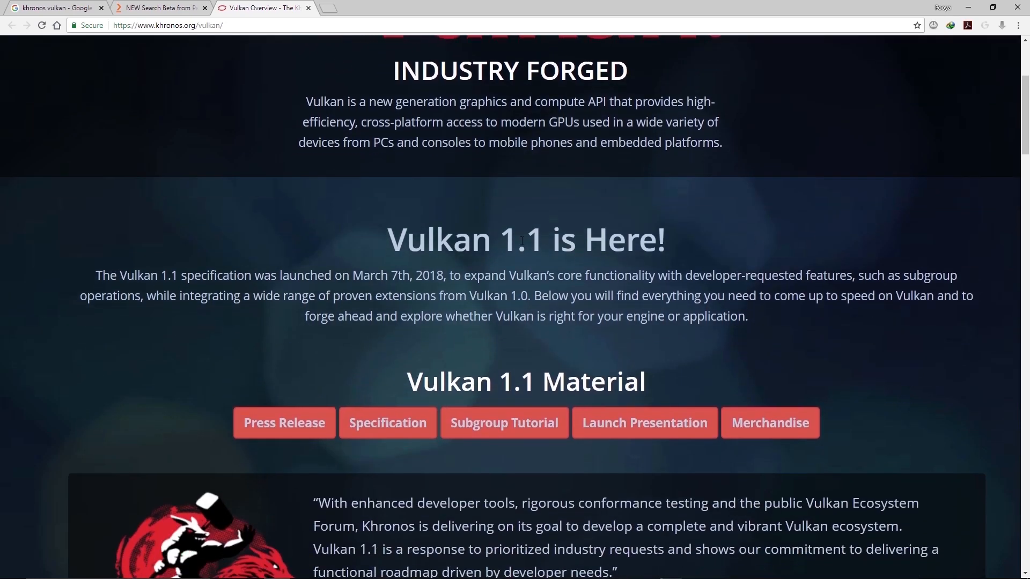
mouse_move(387, 240)
mouse_down()
mouse_move(560, 240)
mouse_move(538, 244)
mouse_up()
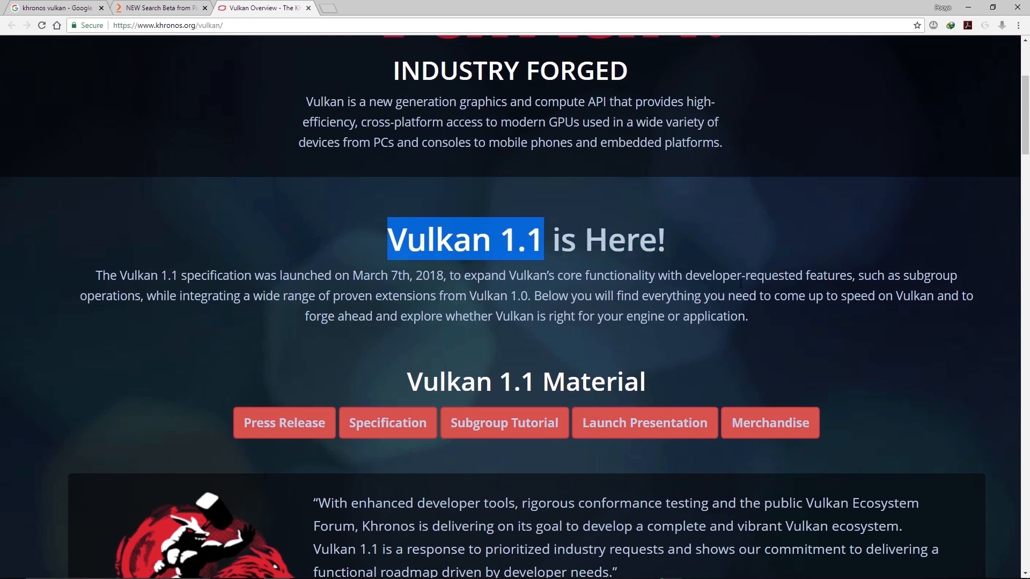
scroll(741, 282, down, 3)
scroll(741, 282, down, 3)
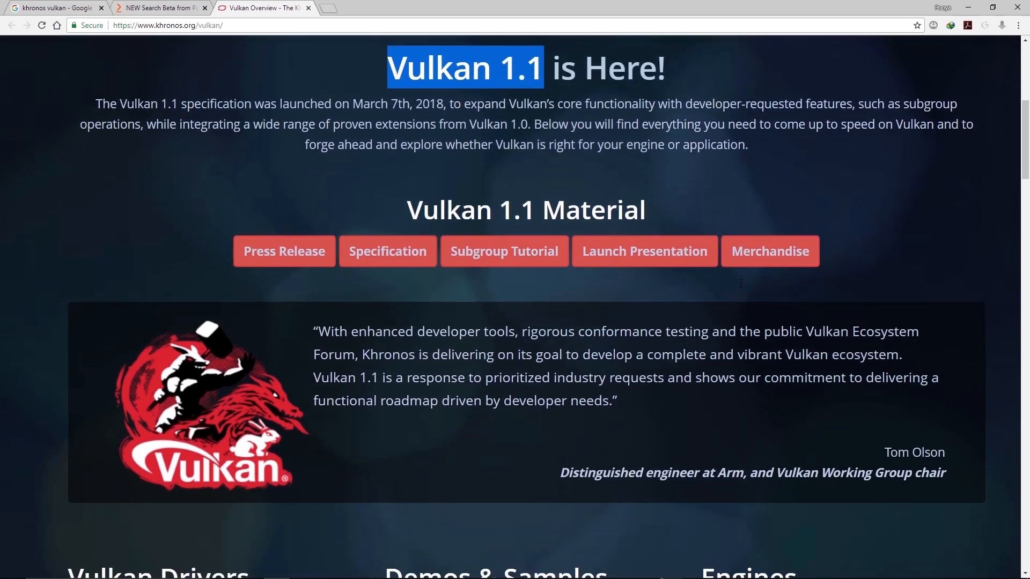
scroll(741, 282, down, 3)
scroll(742, 283, down, 2)
scroll(742, 282, down, 2)
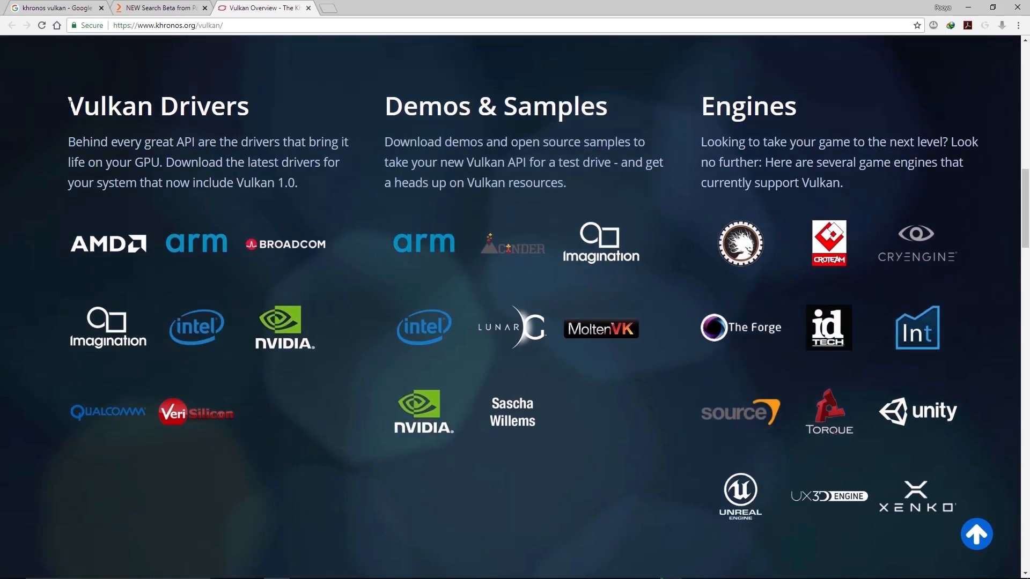
drag(69, 106, 249, 107)
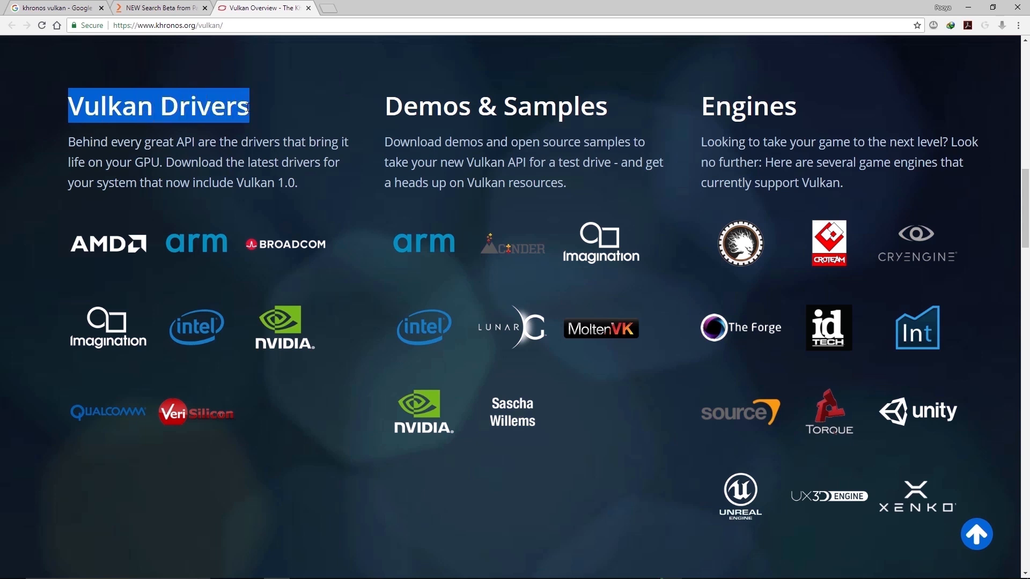
click(35, 150)
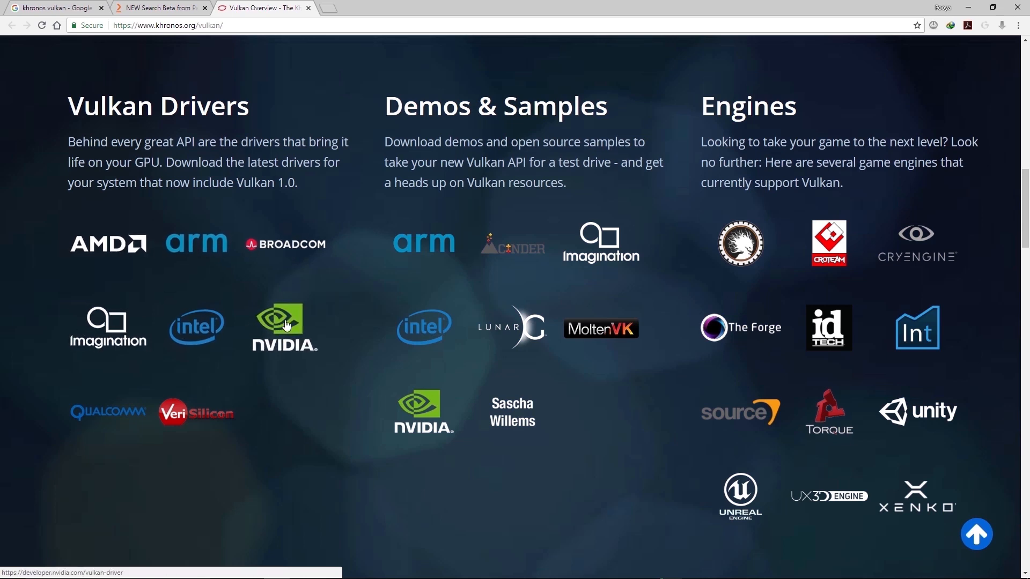
Open NVIDIA's Vulkan driver page in a new tab and read through its release notes.
right_click(286, 325)
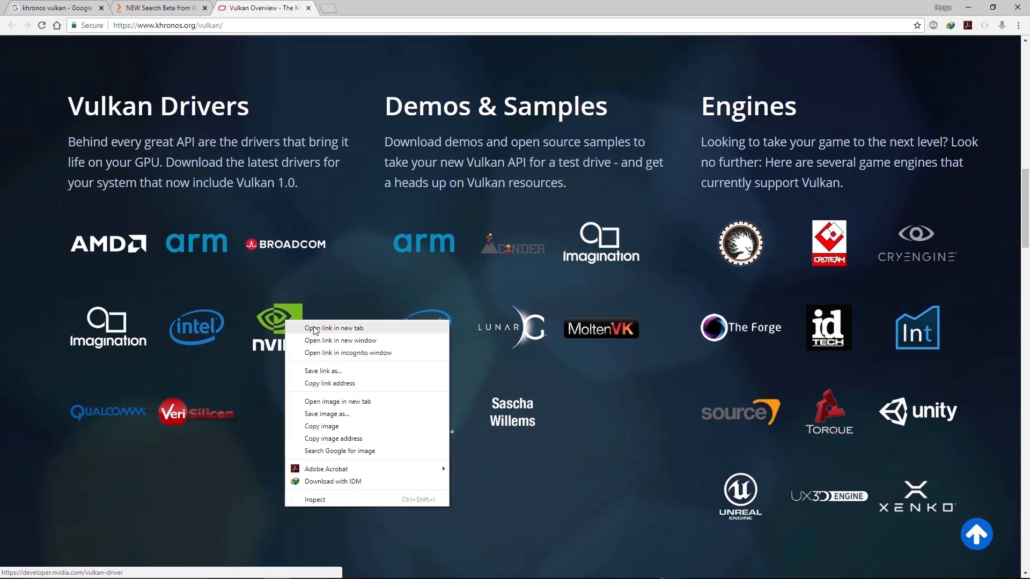
click(331, 327)
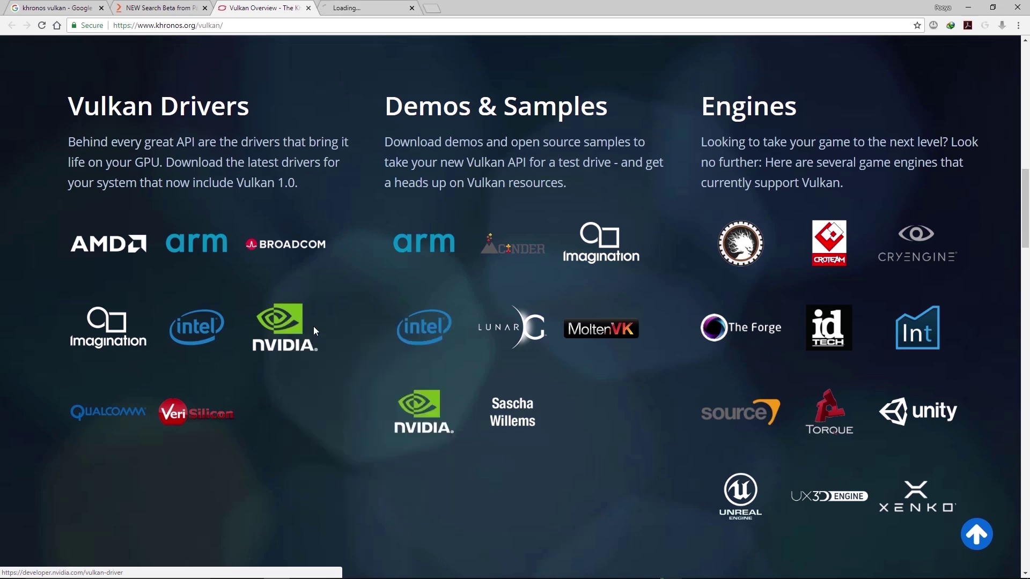
click(363, 9)
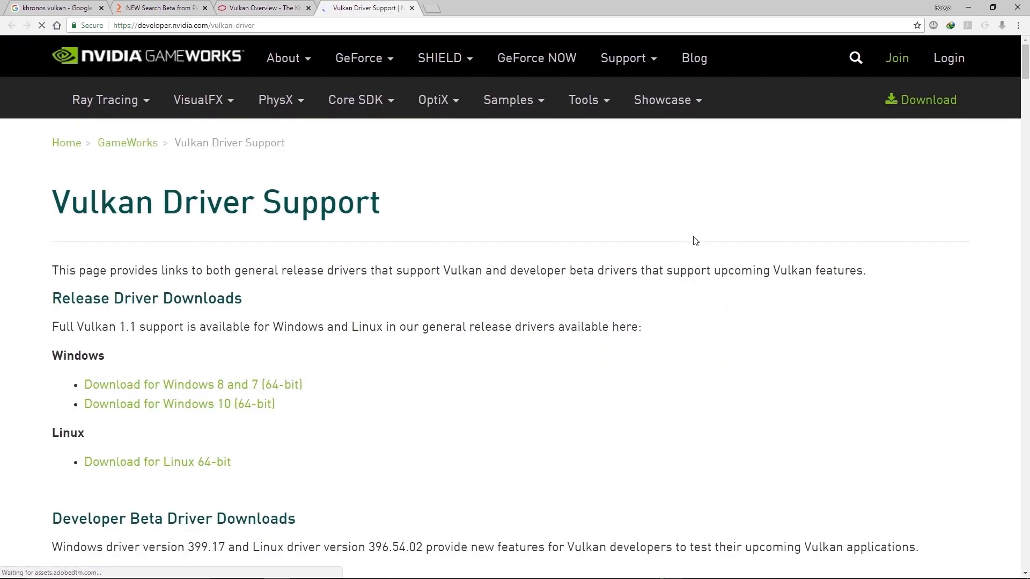
scroll(720, 249, down, 3)
scroll(720, 248, down, 1)
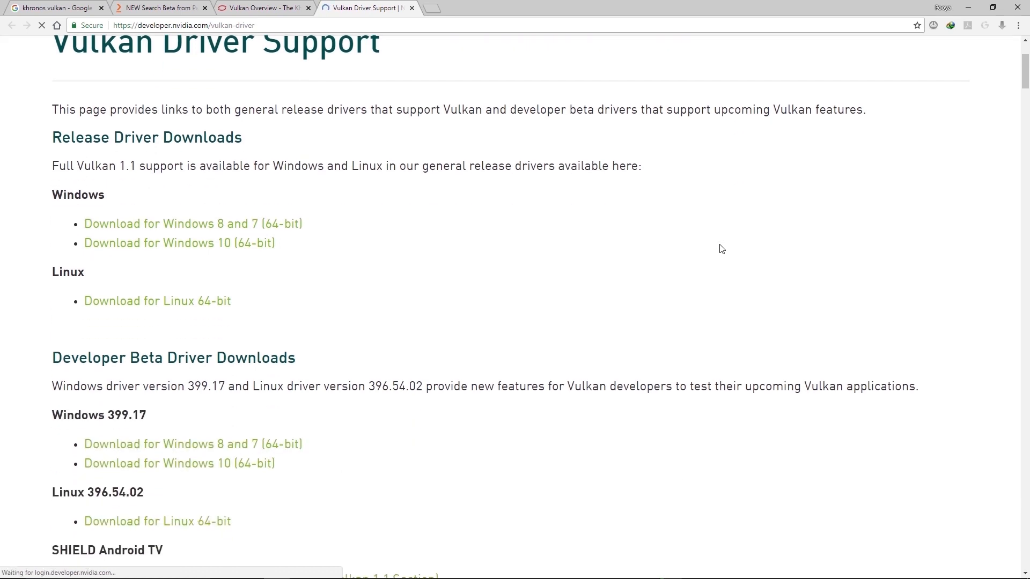
scroll(720, 248, down, 3)
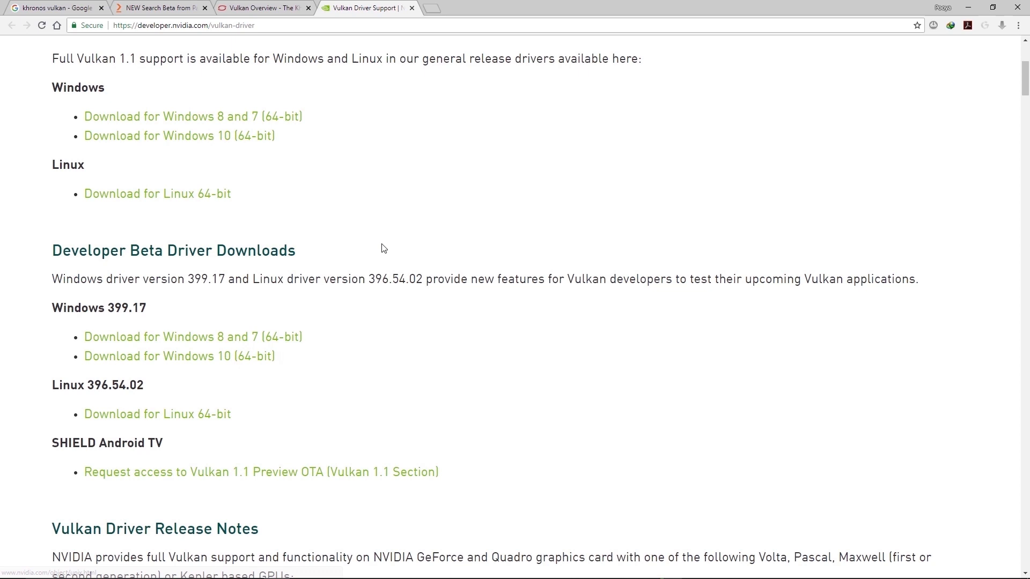
scroll(383, 251, down, 2)
scroll(382, 252, down, 3)
scroll(382, 252, down, 2)
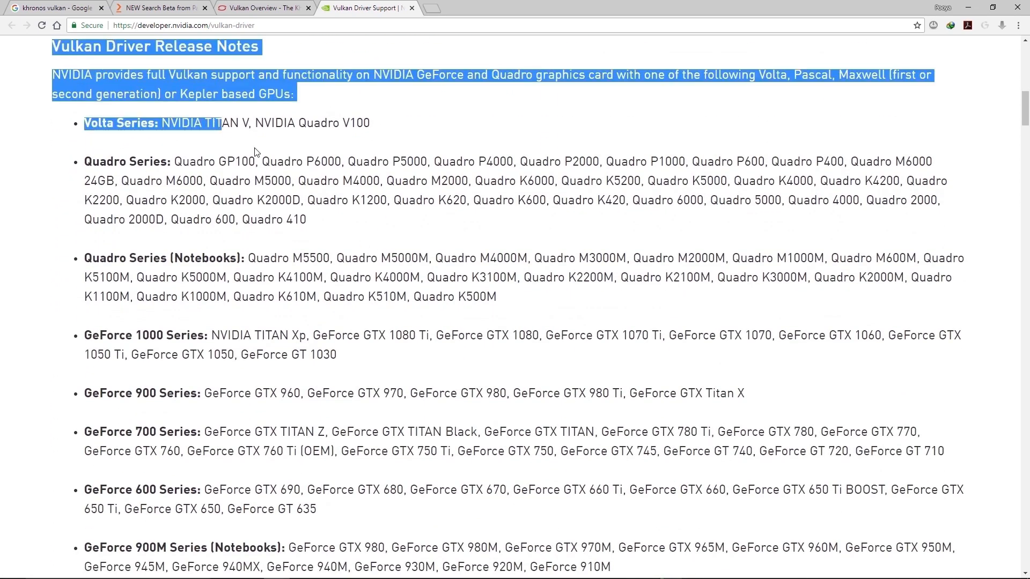
drag(52, 46, 397, 220)
click(233, 200)
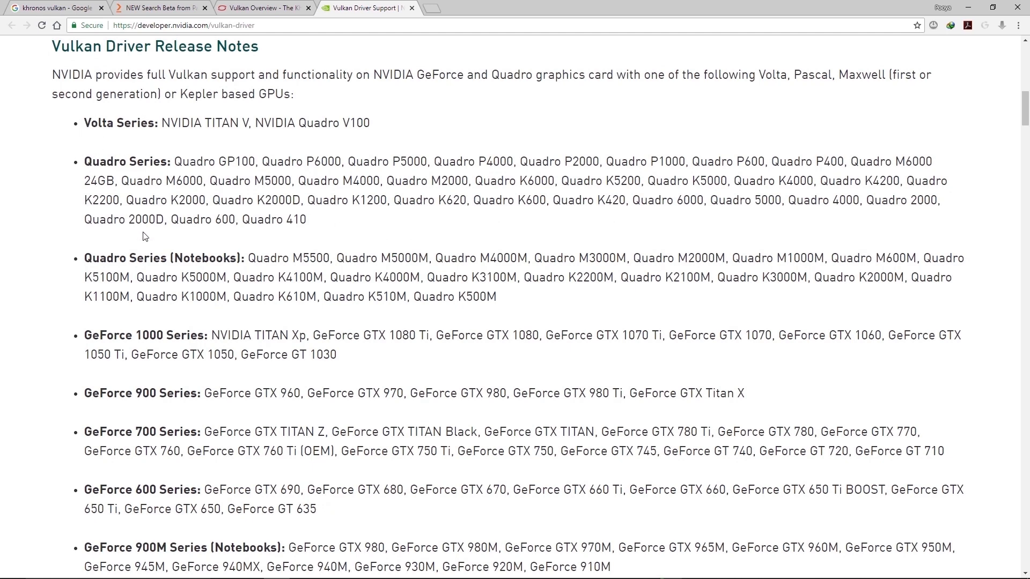
scroll(149, 237, down, 2)
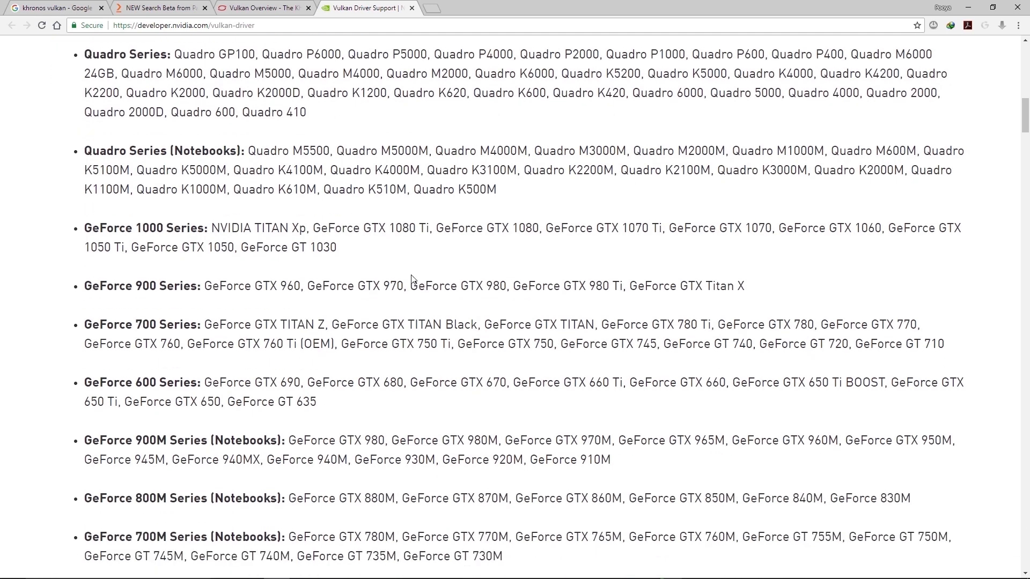
scroll(412, 280, up, 3)
scroll(412, 279, up, 1)
scroll(411, 280, up, 1)
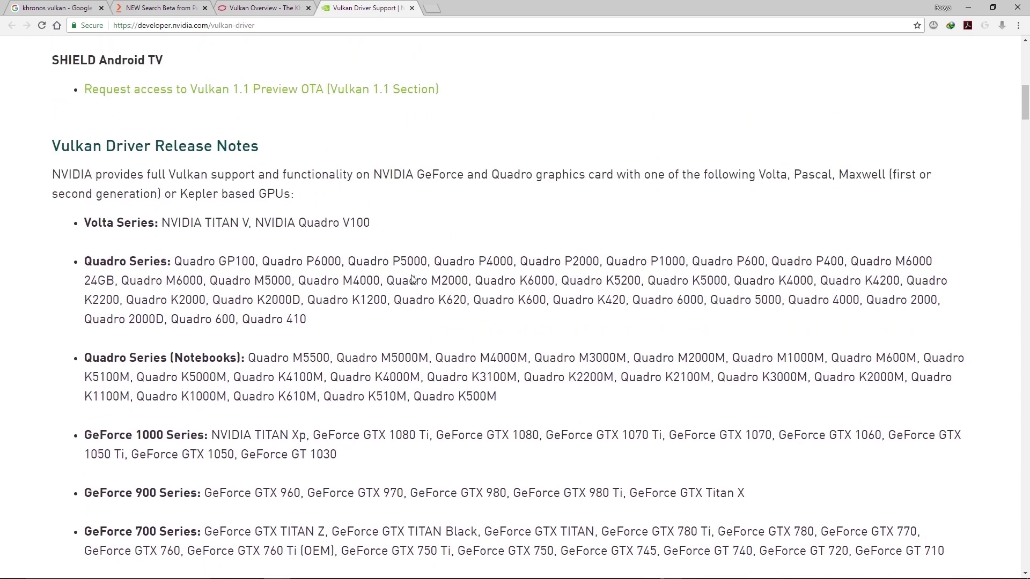
scroll(411, 279, up, 1)
scroll(412, 279, up, 2)
scroll(411, 280, up, 1)
scroll(411, 280, up, 2)
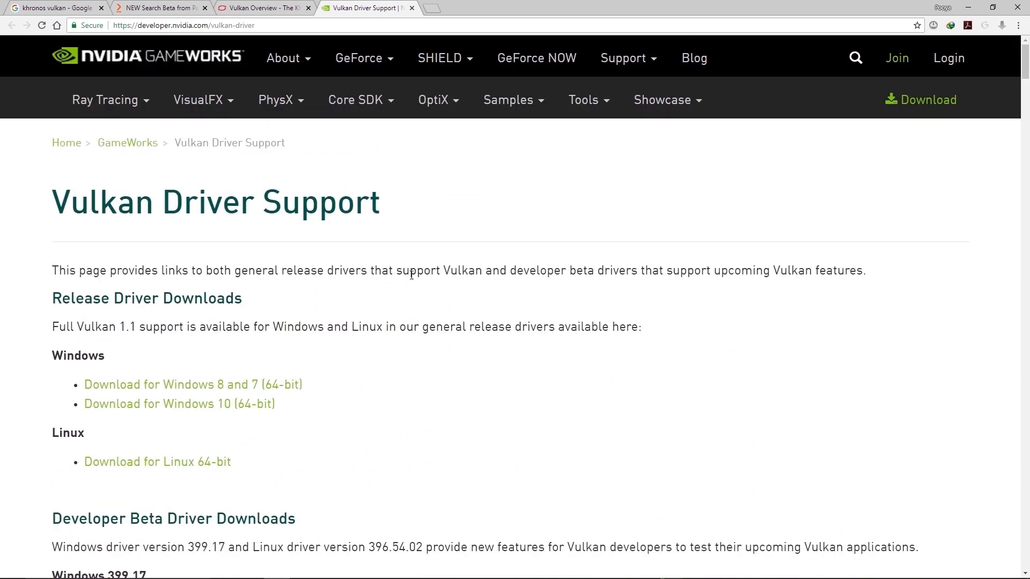
Return to the Khronos overview, find Demos & Samples and bring up link options for NVIDIA's entry.
click(246, 8)
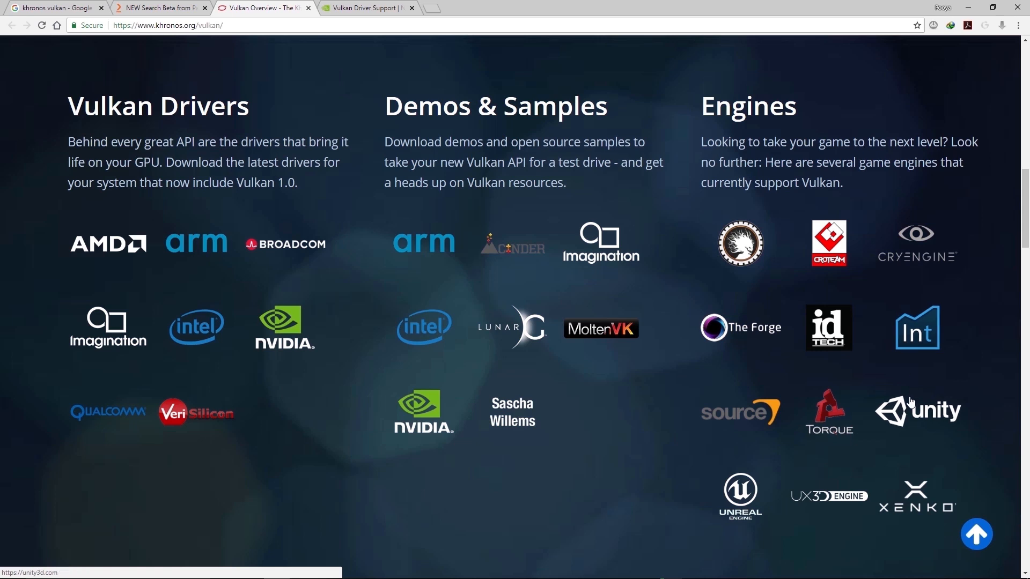
scroll(992, 407, down, 1)
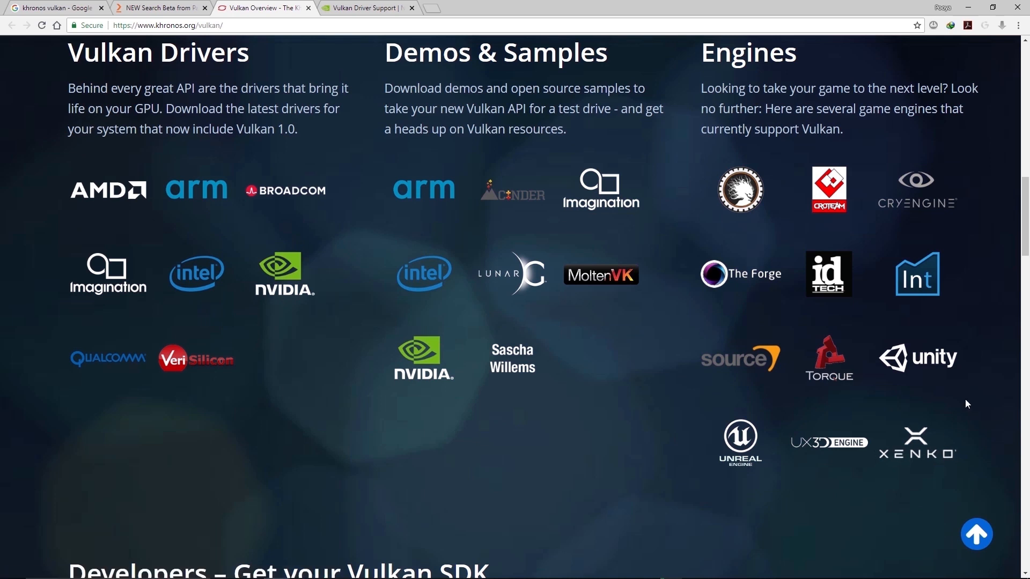
scroll(965, 399, up, 1)
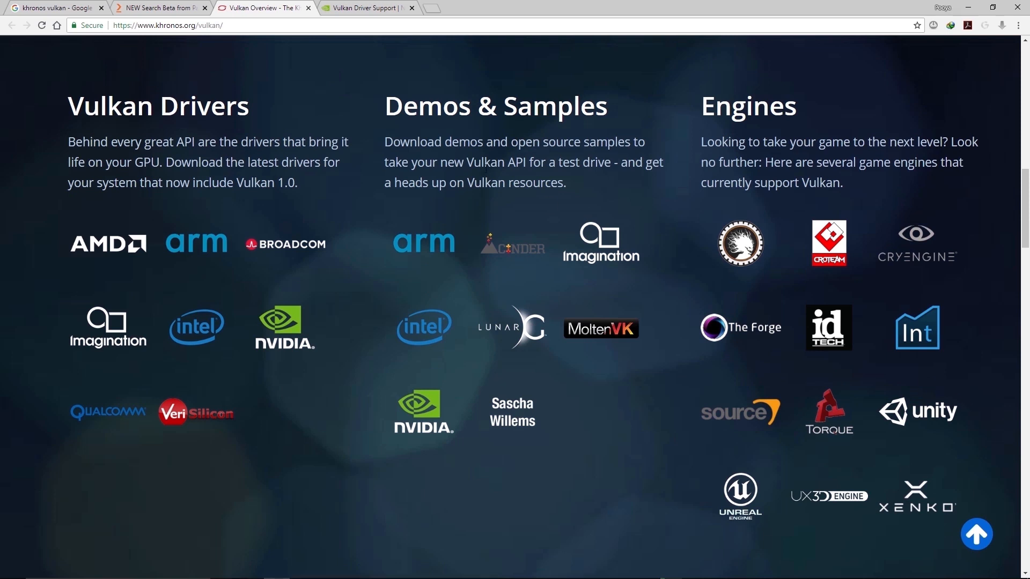
drag(387, 105, 604, 107)
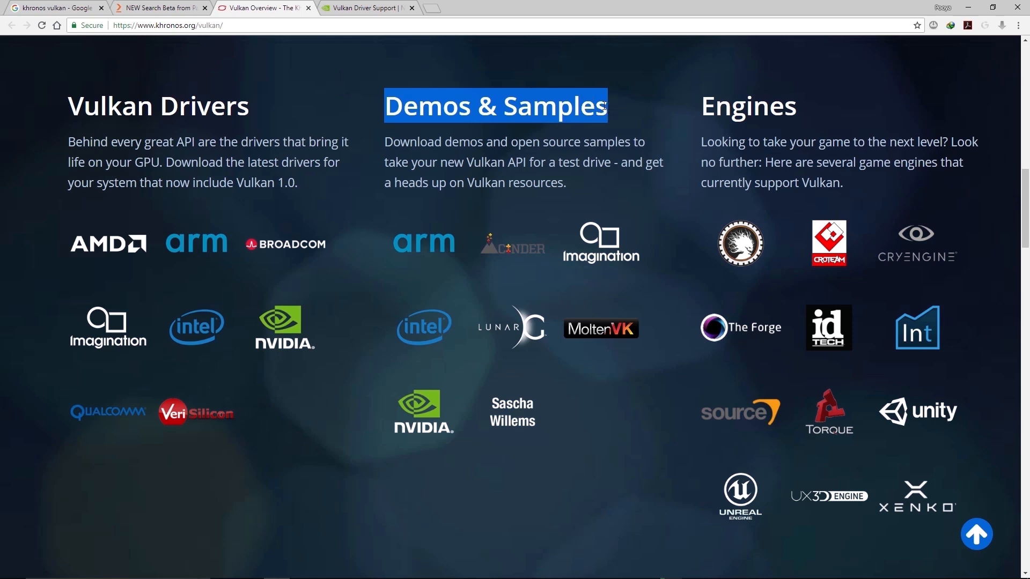
click(529, 166)
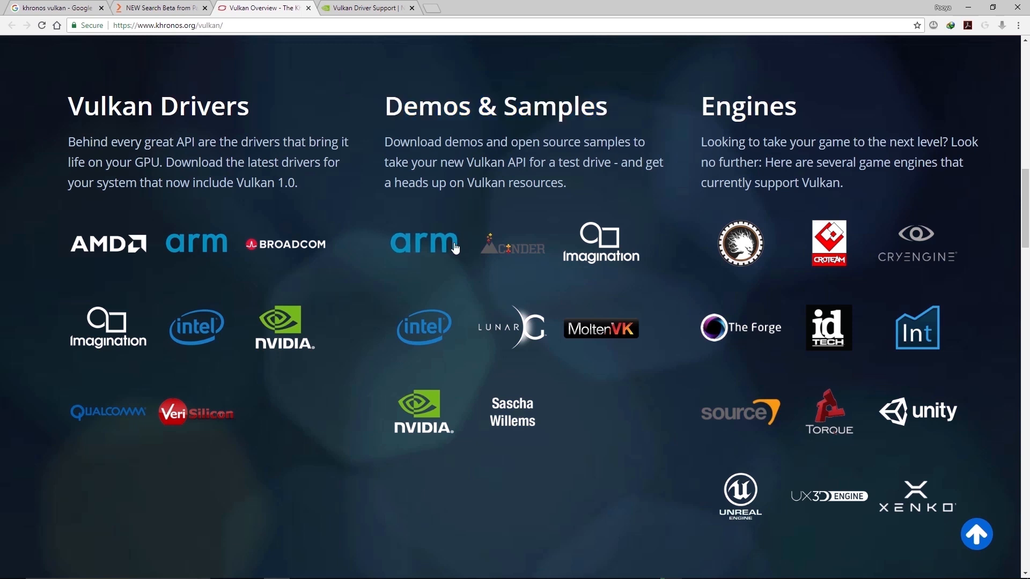
scroll(556, 387, down, 1)
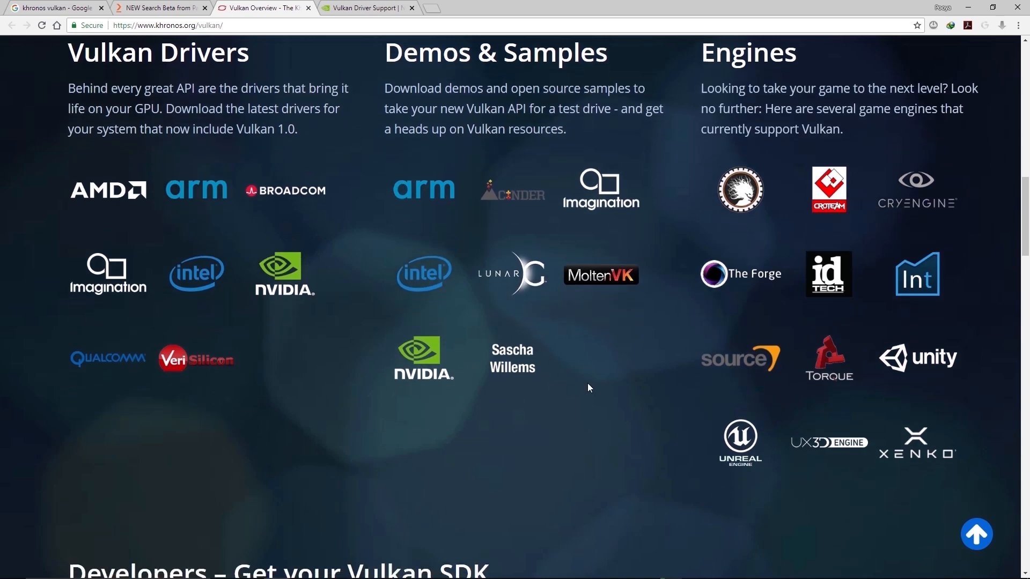
right_click(429, 355)
Open NVIDIA's Vulkan samples page in a new tab and browse it.
click(475, 359)
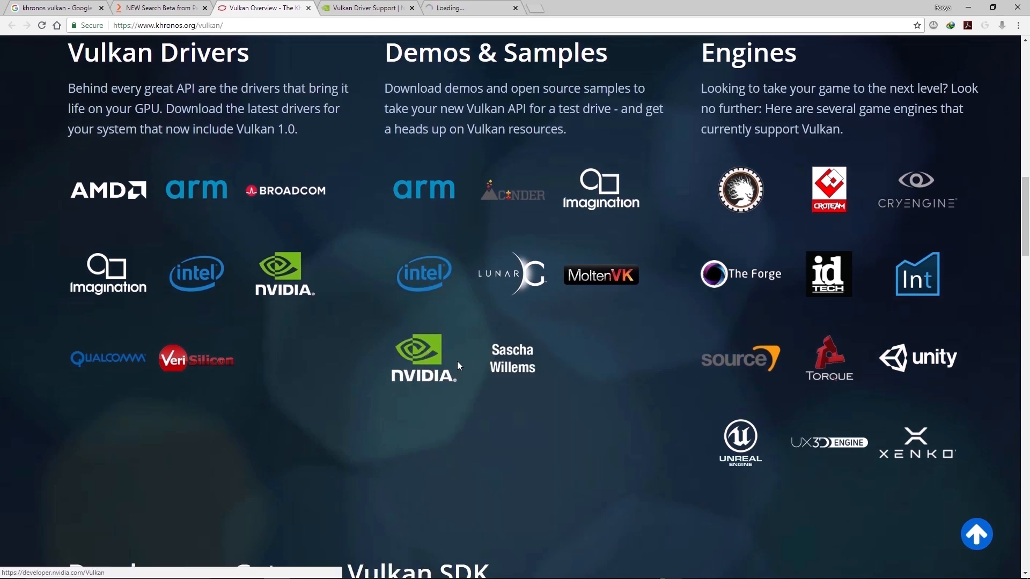
click(467, 8)
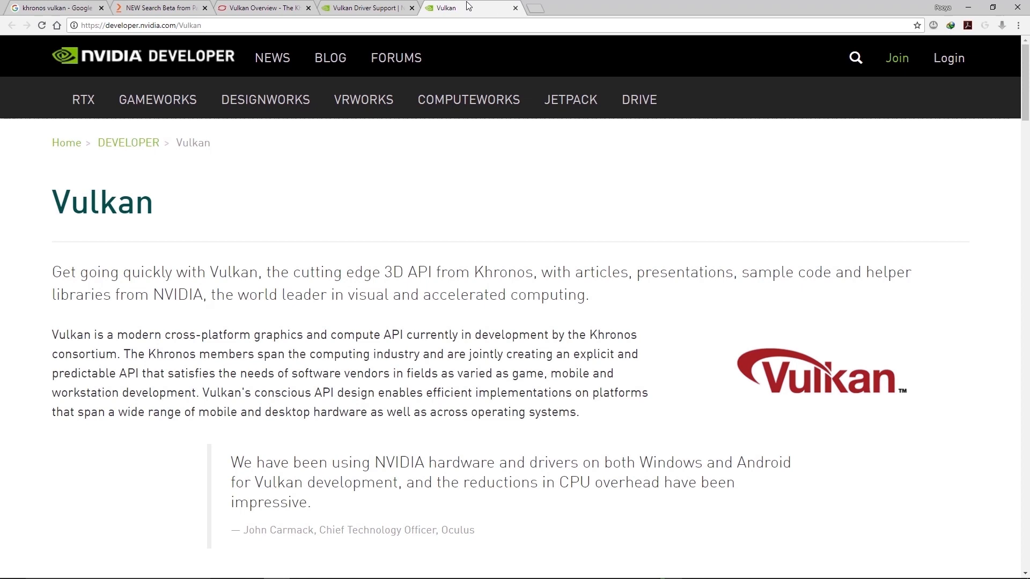
scroll(574, 314, down, 3)
scroll(575, 314, down, 3)
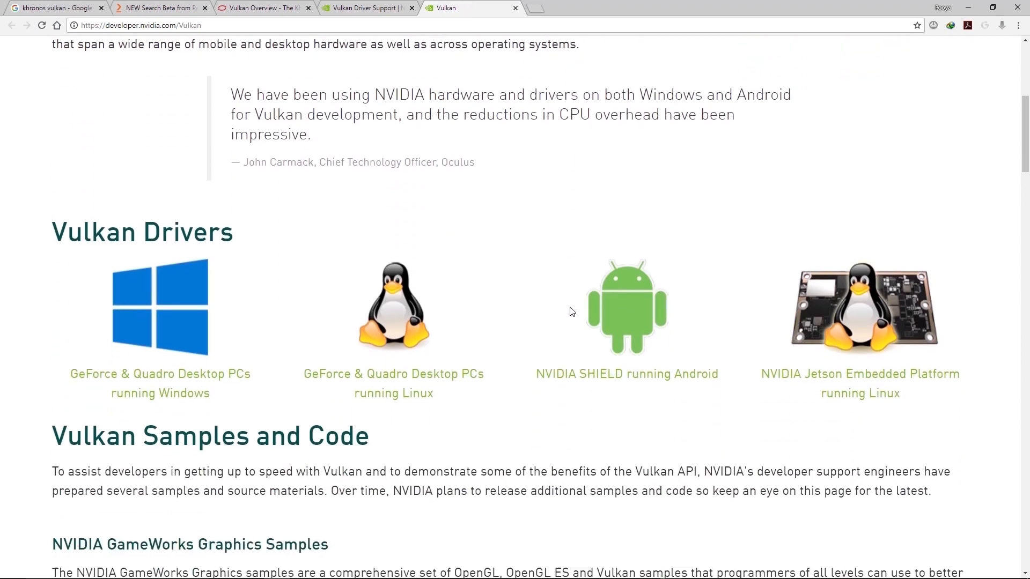
scroll(573, 313, down, 2)
scroll(572, 311, down, 3)
scroll(571, 311, down, 4)
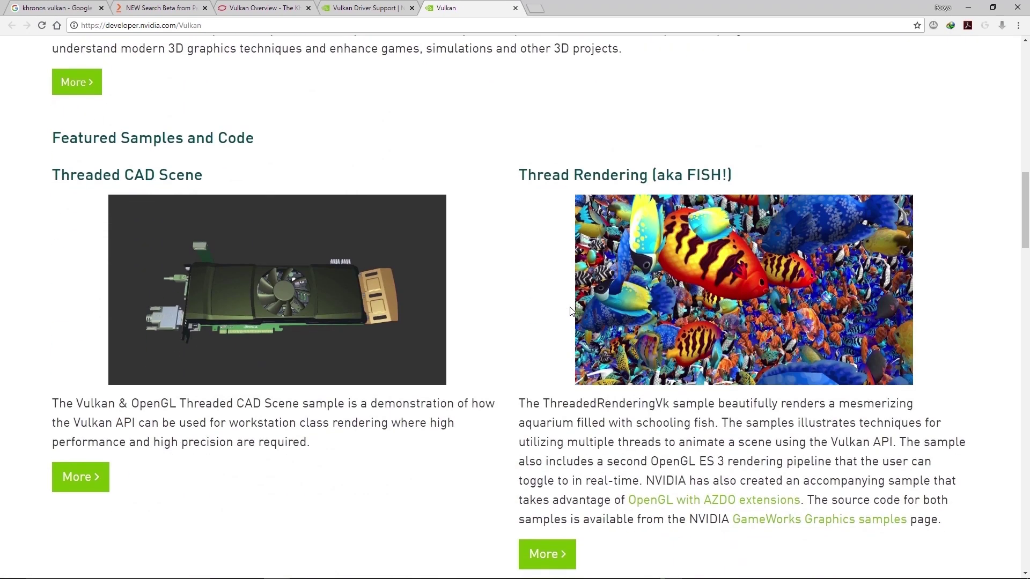
scroll(572, 311, down, 2)
scroll(572, 312, down, 4)
scroll(571, 312, down, 1)
scroll(572, 311, down, 2)
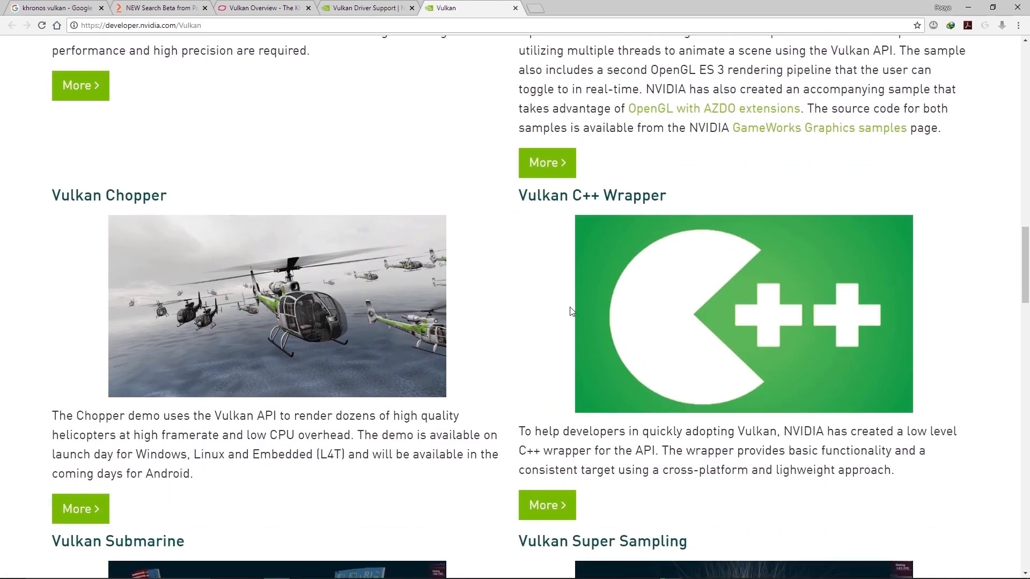
scroll(572, 311, down, 3)
scroll(571, 312, down, 3)
scroll(572, 312, down, 3)
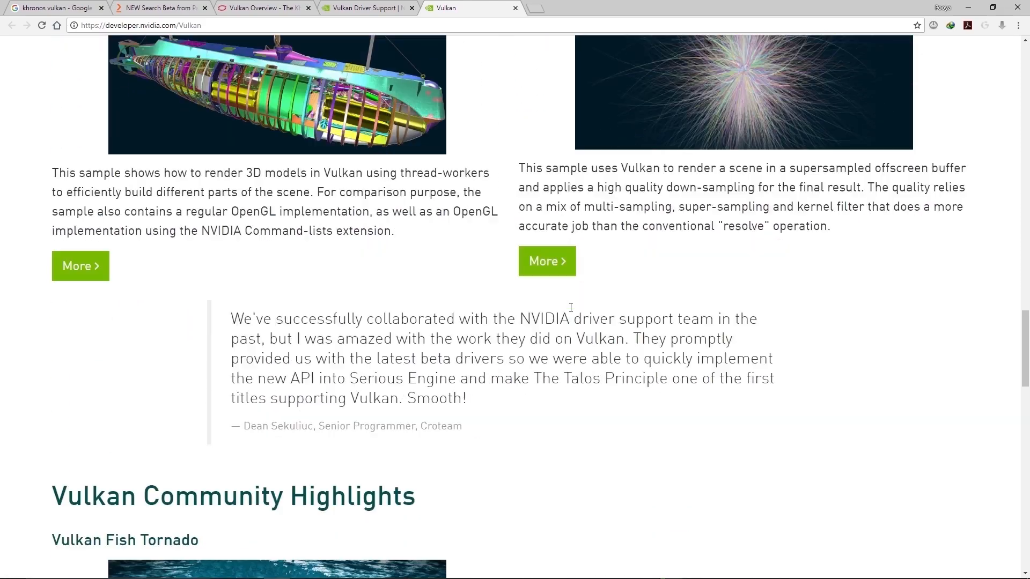
scroll(570, 308, down, 3)
scroll(570, 308, up, 4)
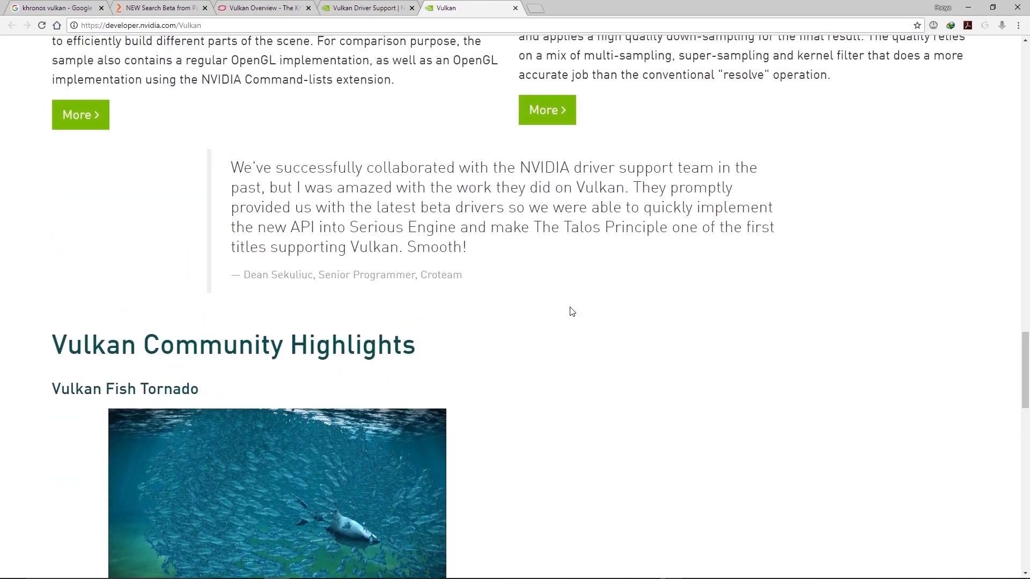
scroll(570, 308, up, 4)
scroll(571, 308, up, 4)
Close the Vulkan Driver Support tab, return to the Khronos overview and target the Sascha Willems samples entry.
click(381, 10)
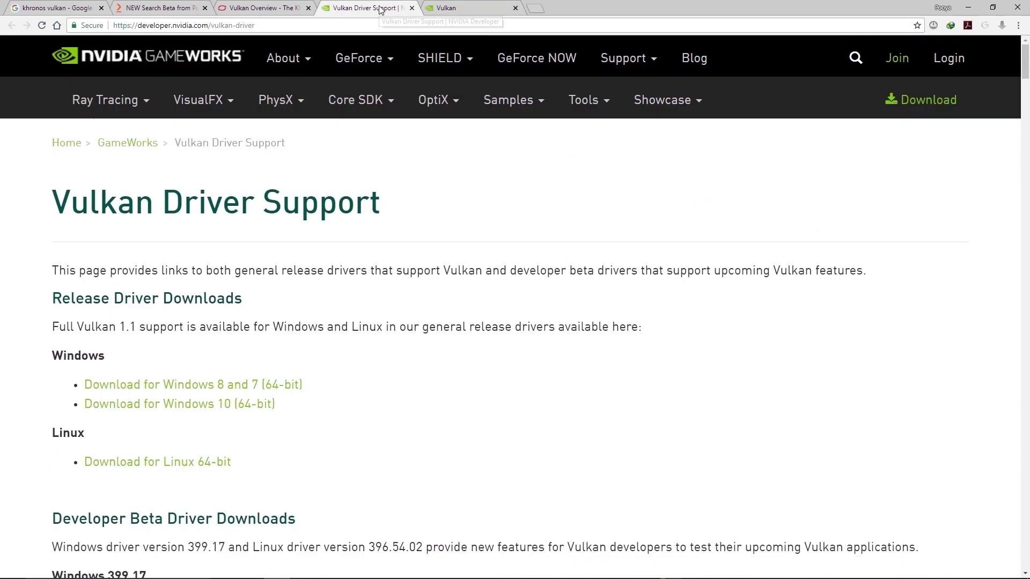
click(412, 8)
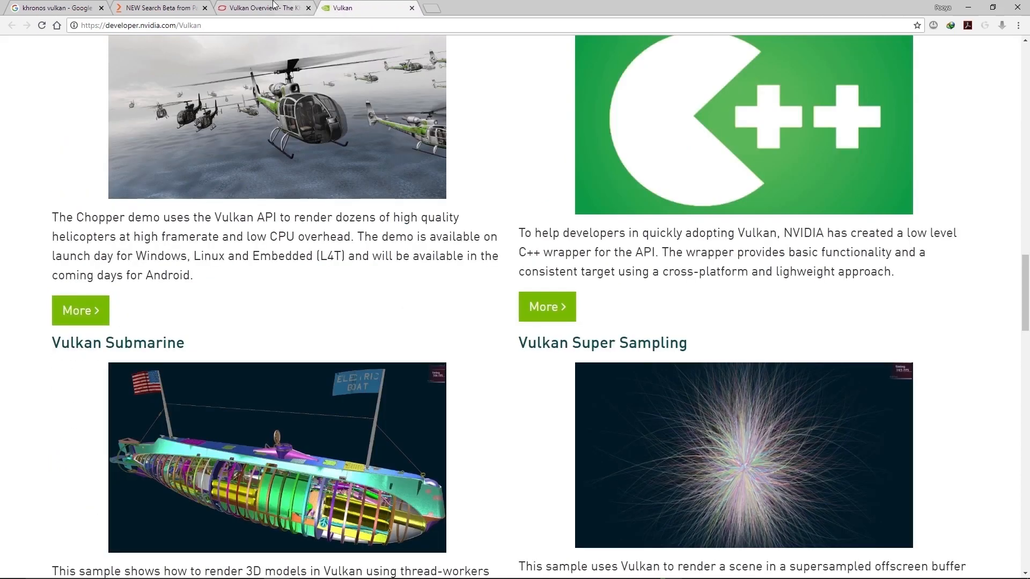
click(265, 9)
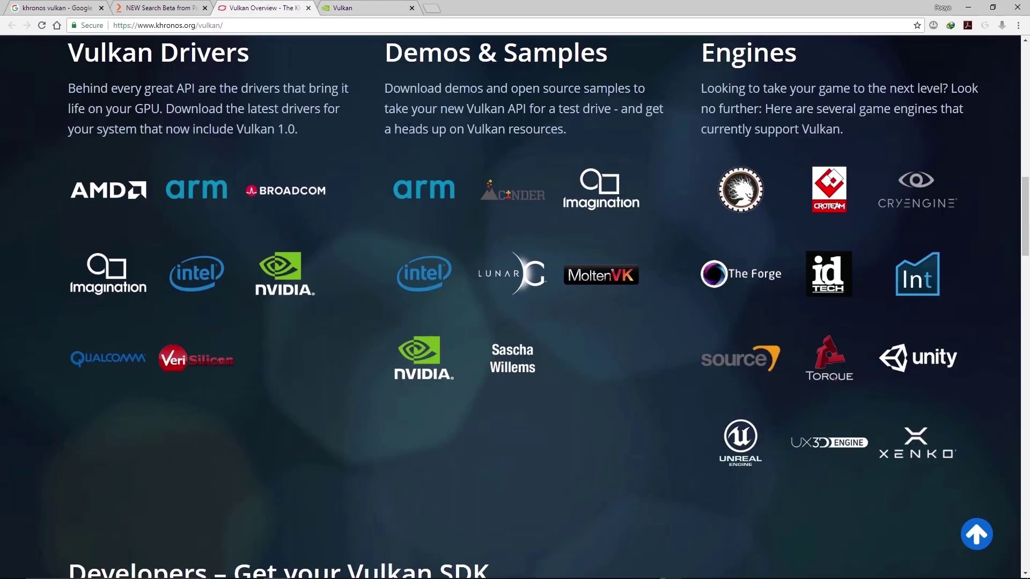
right_click(500, 352)
Open Sascha Willems' Vulkan samples repository in a new tab and browse its examples folder.
click(516, 356)
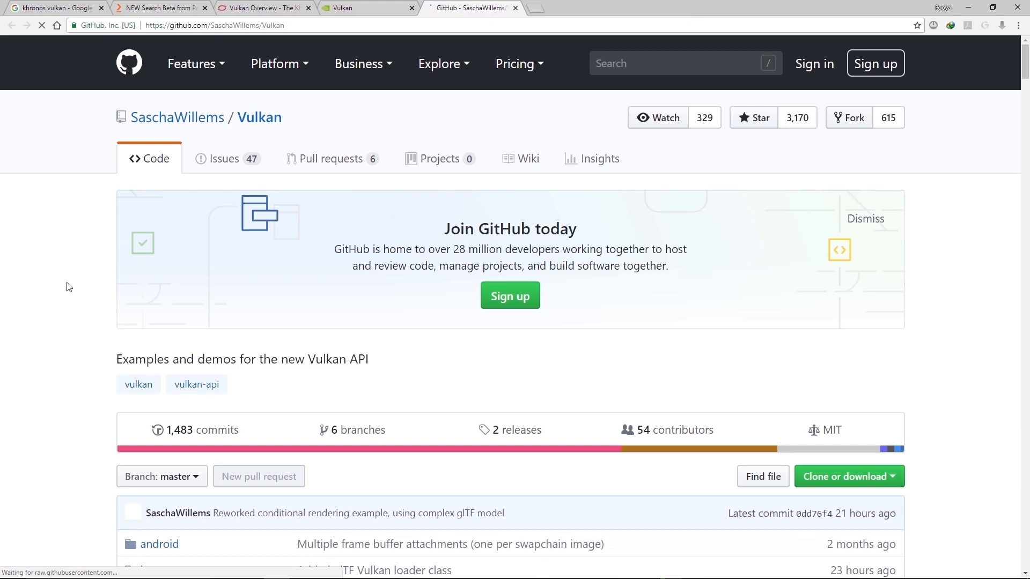
scroll(69, 286, down, 5)
scroll(67, 287, down, 3)
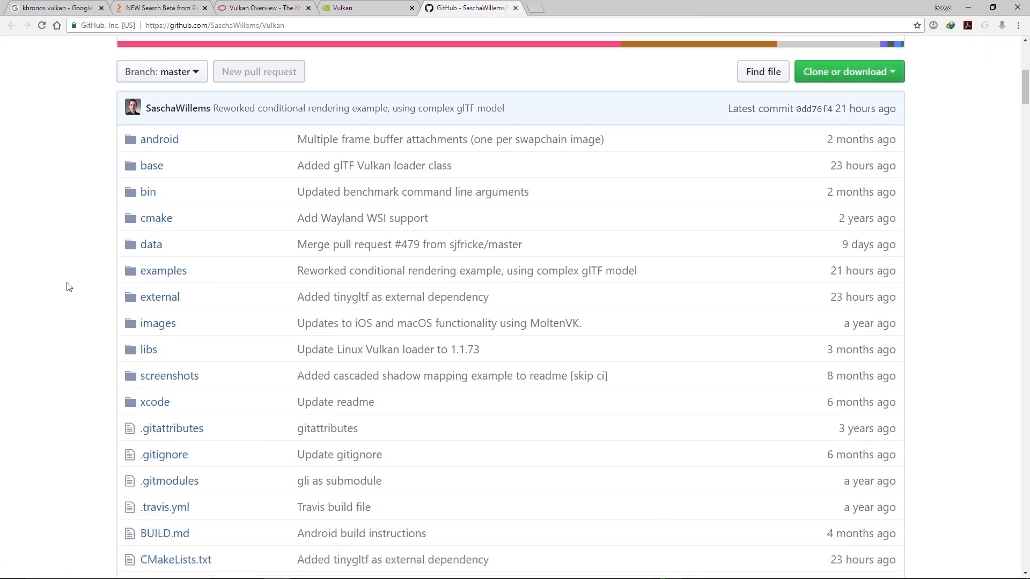
scroll(67, 287, down, 4)
scroll(67, 286, down, 3)
scroll(68, 286, down, 1)
scroll(68, 286, down, 1)
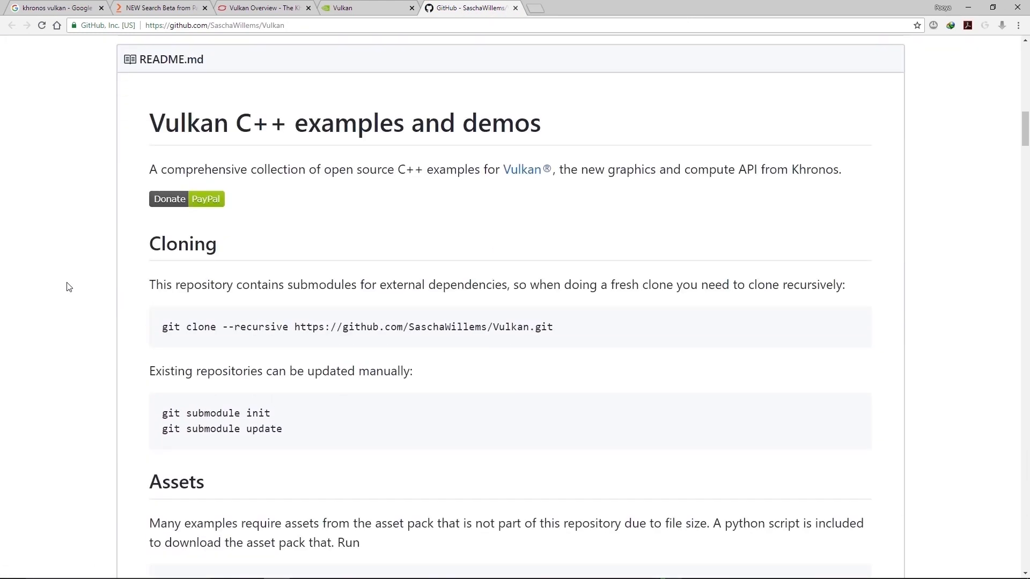
scroll(68, 287, up, 3)
scroll(67, 287, up, 3)
scroll(67, 286, up, 3)
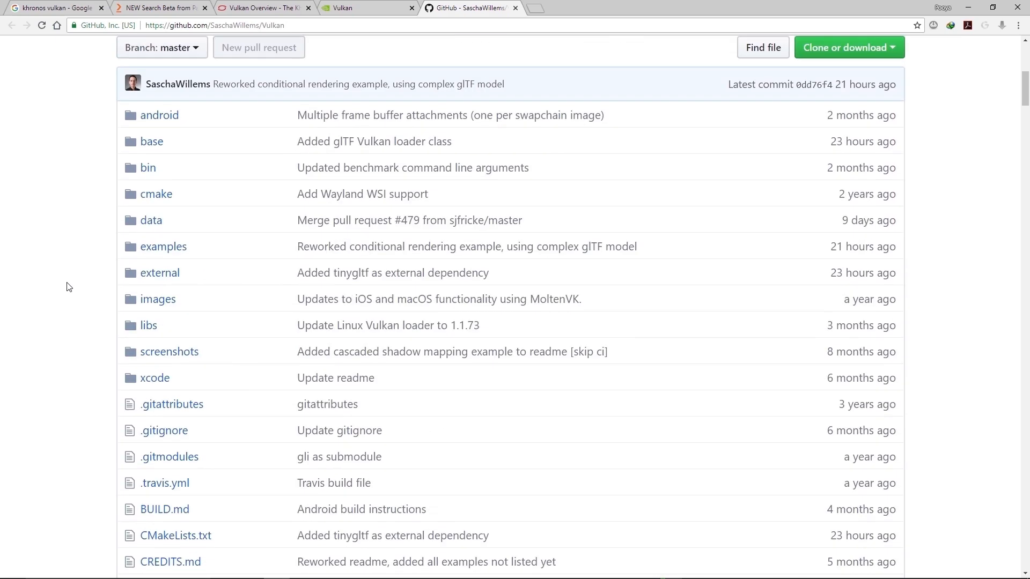
click(164, 246)
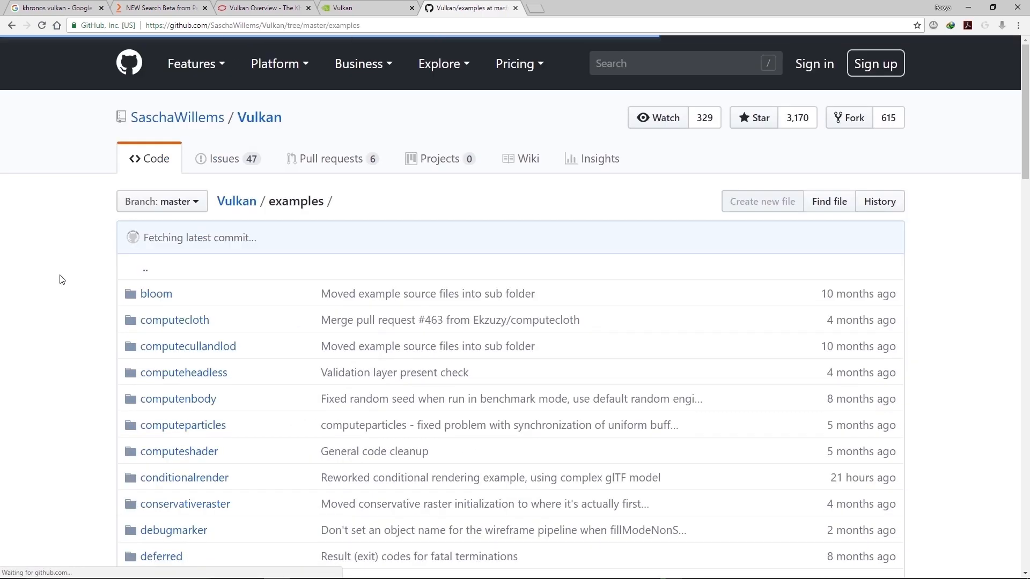
scroll(59, 279, down, 2)
scroll(59, 279, down, 4)
scroll(60, 280, down, 4)
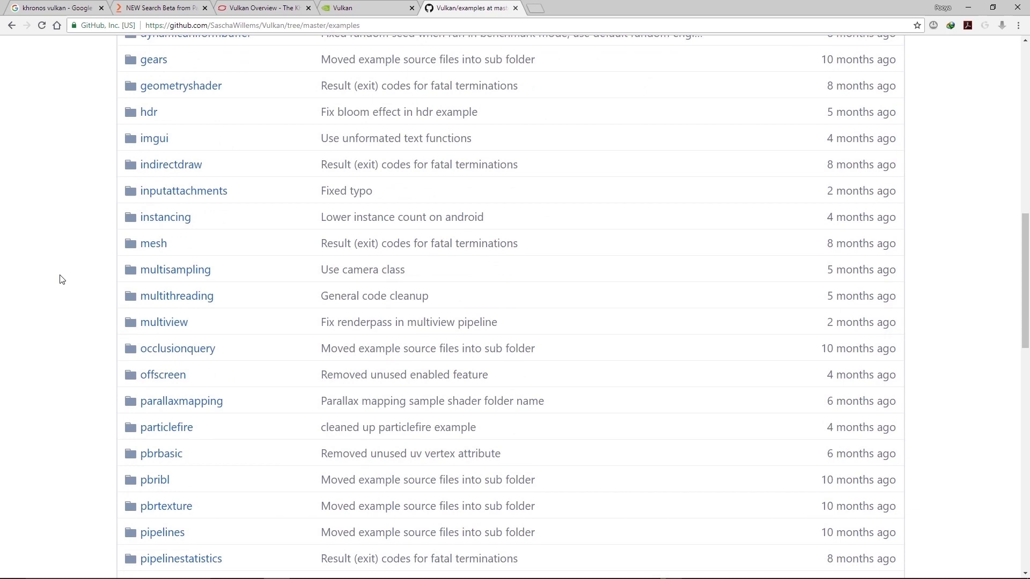
scroll(59, 279, down, 3)
scroll(60, 279, down, 4)
scroll(60, 280, down, 4)
scroll(60, 279, down, 3)
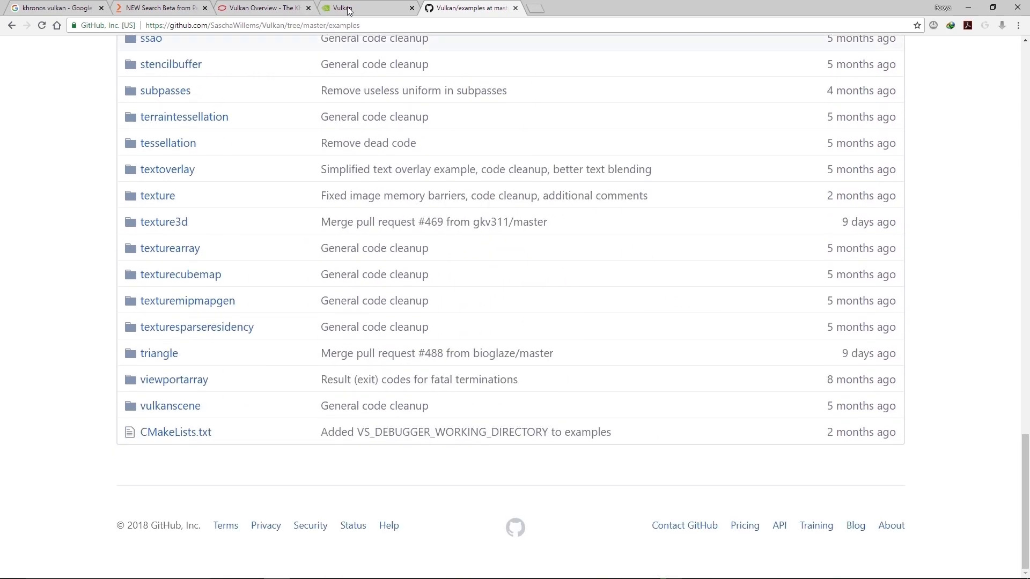
Run a Google search for wolf engine and open the Wolf.Engine GitHub repository result.
click(378, 25)
text(wolf )
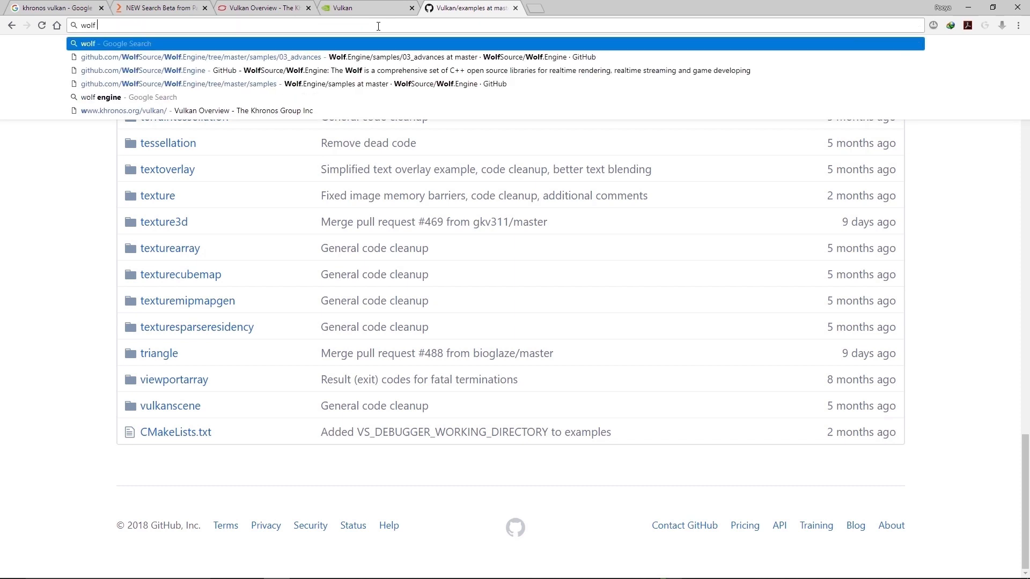
text(engine)
key(Return)
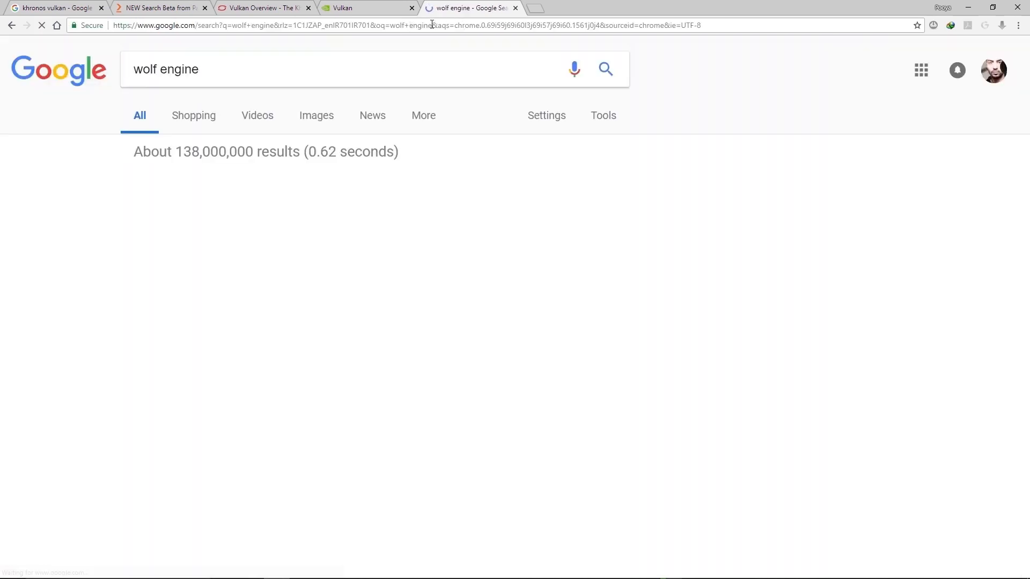
click(322, 185)
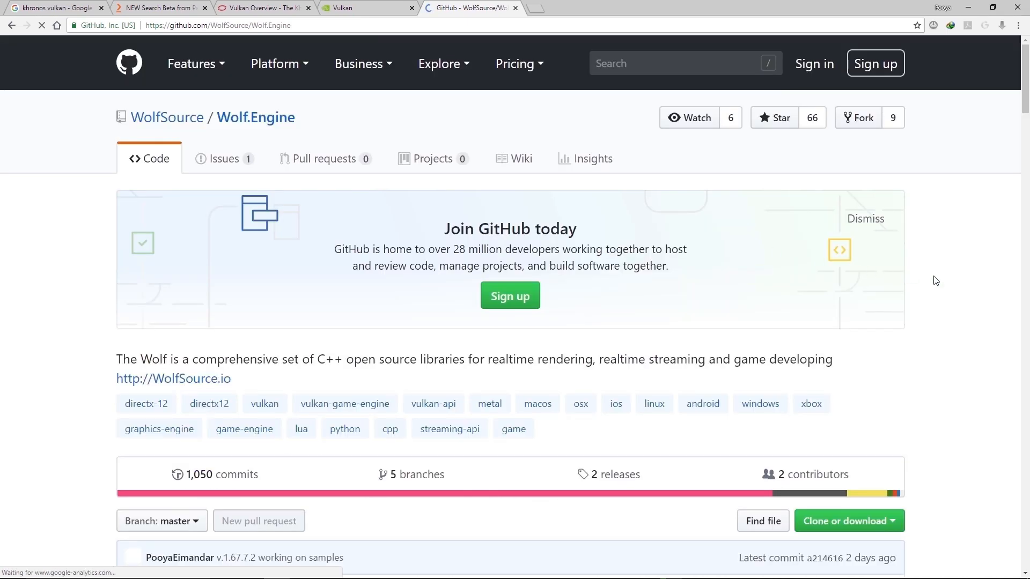
scroll(962, 284, down, 3)
scroll(962, 284, down, 2)
scroll(963, 285, down, 2)
scroll(963, 285, down, 1)
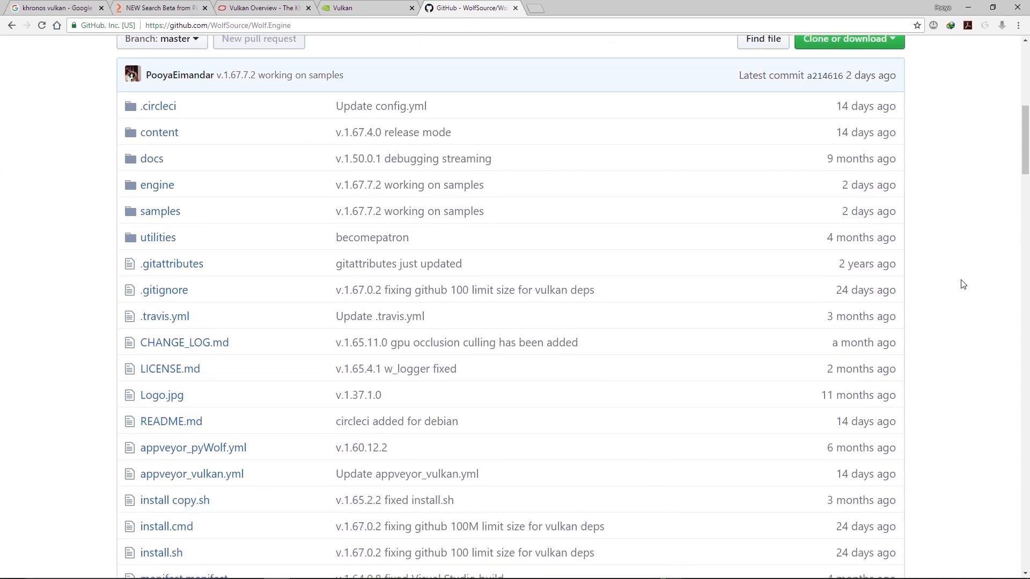
scroll(962, 284, down, 4)
scroll(963, 284, down, 3)
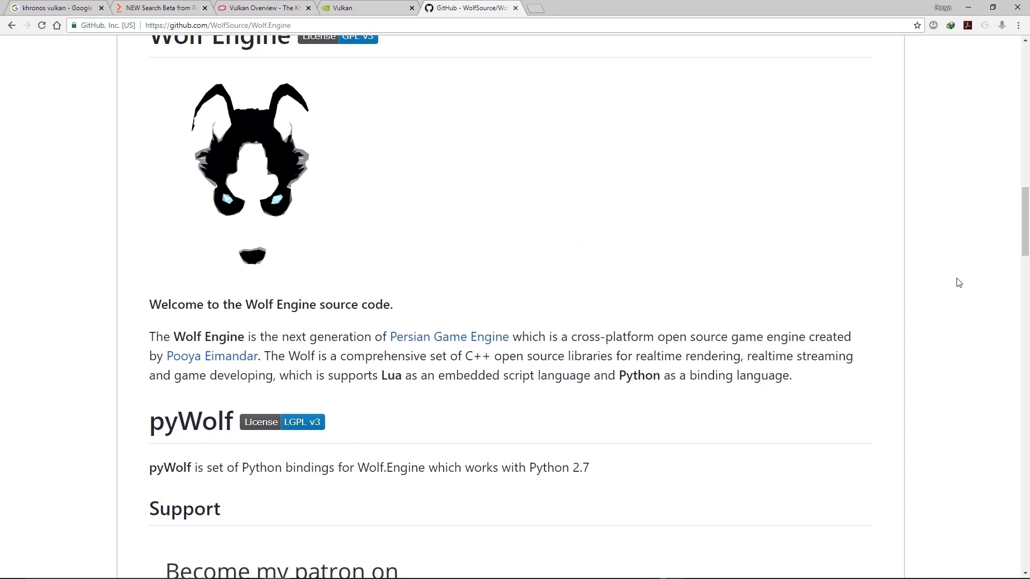
scroll(963, 284, down, 2)
scroll(958, 283, down, 3)
scroll(959, 283, down, 4)
scroll(959, 283, down, 3)
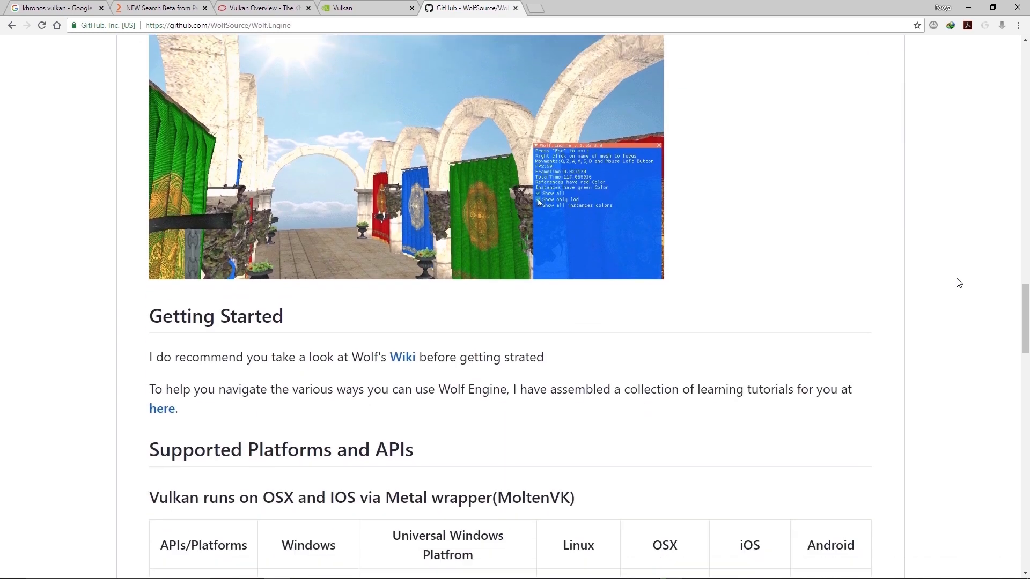
scroll(958, 283, down, 3)
scroll(932, 277, down, 2)
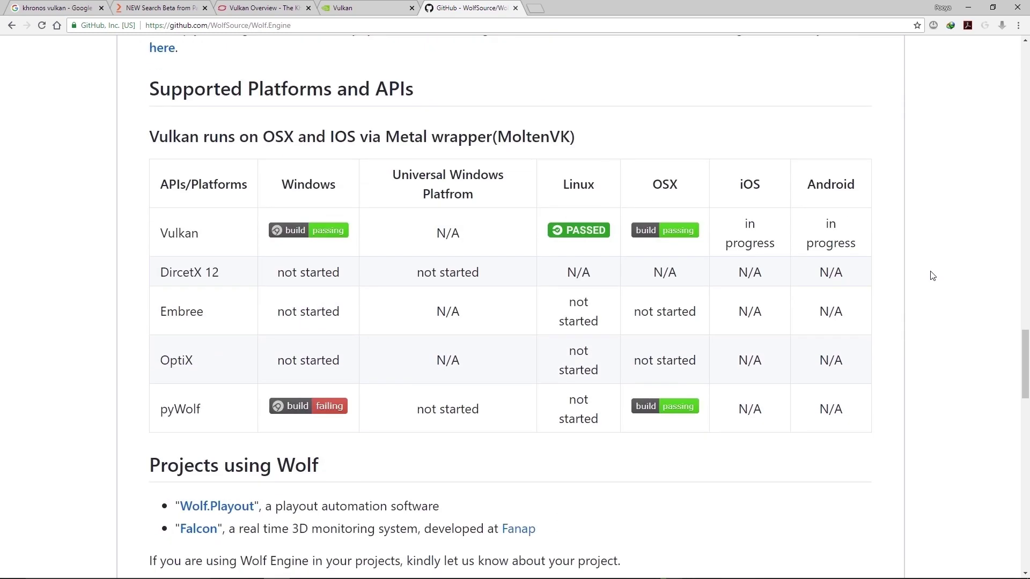
Read the Wolf.Engine README and view its Recent Sample animation on its own.
double_click(176, 234)
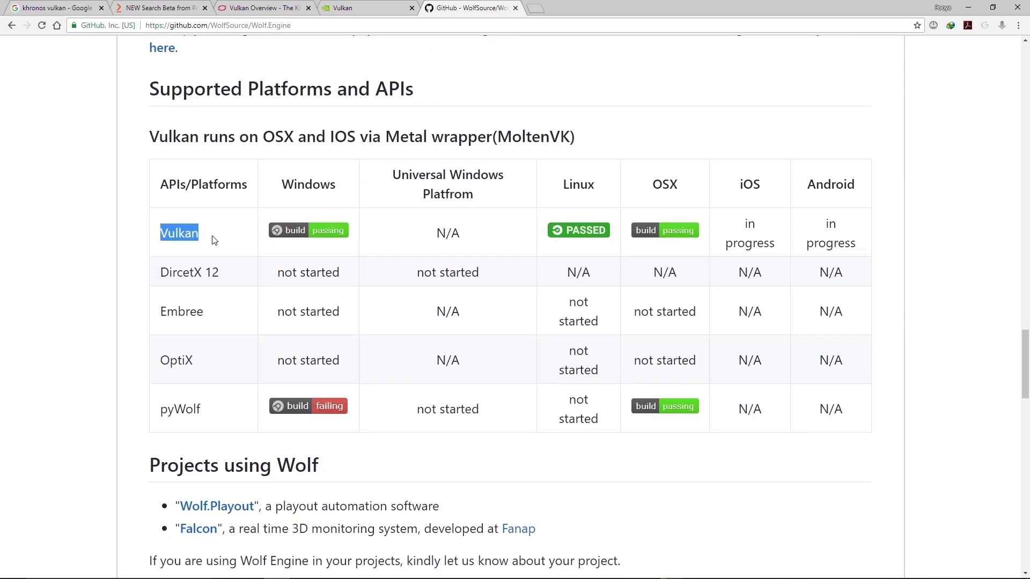
click(56, 242)
scroll(56, 242, up, 2)
scroll(56, 242, up, 2)
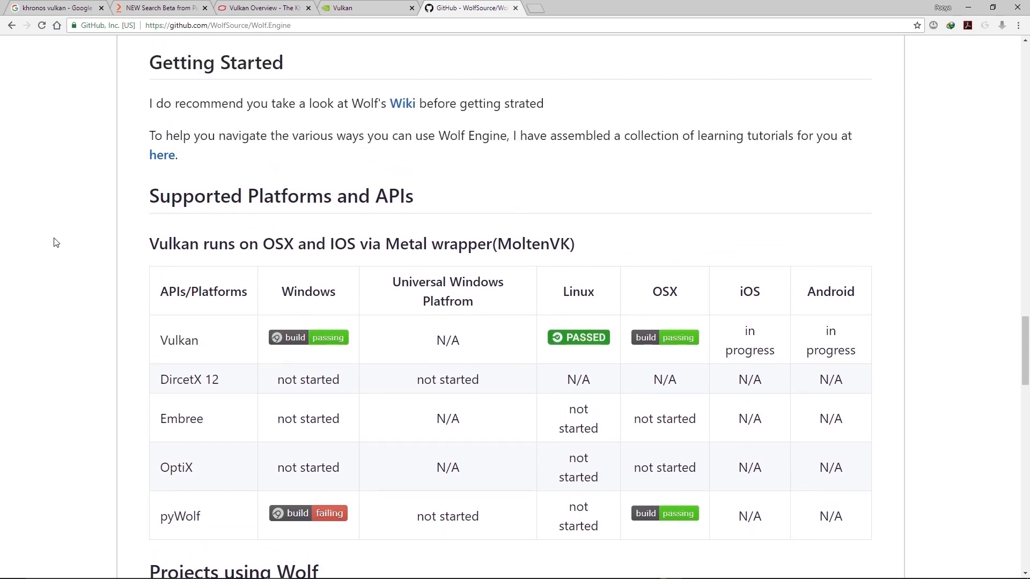
scroll(56, 243, up, 3)
scroll(56, 242, up, 2)
scroll(56, 243, up, 3)
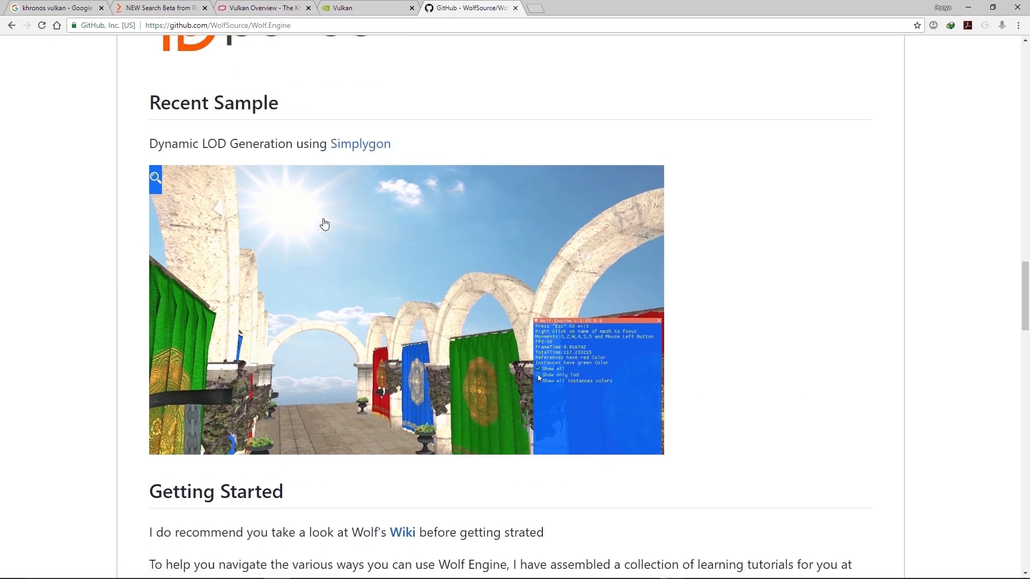
click(324, 224)
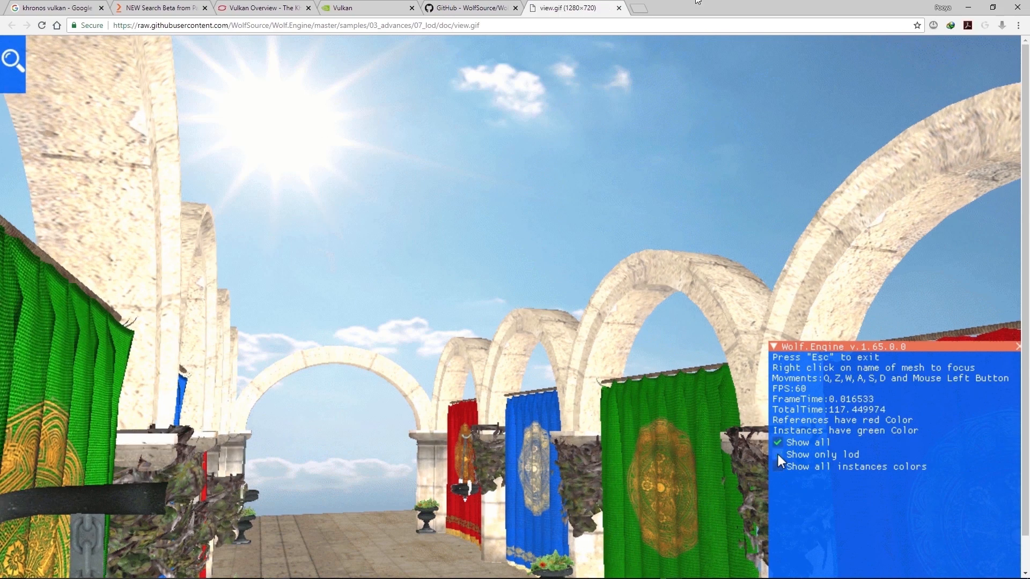
click(471, 7)
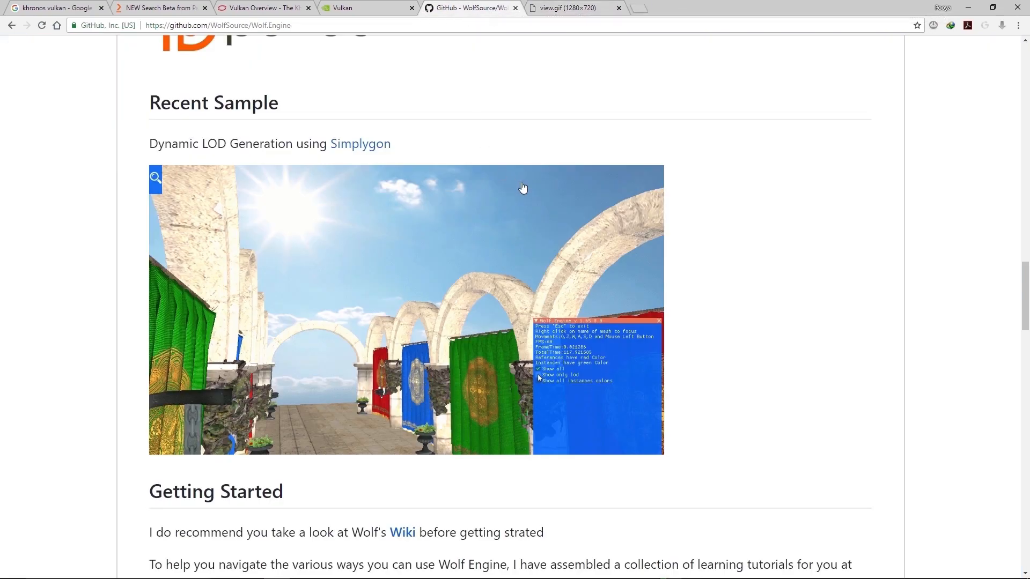
scroll(524, 186, up, 3)
scroll(523, 186, up, 3)
scroll(523, 188, up, 3)
scroll(524, 187, up, 3)
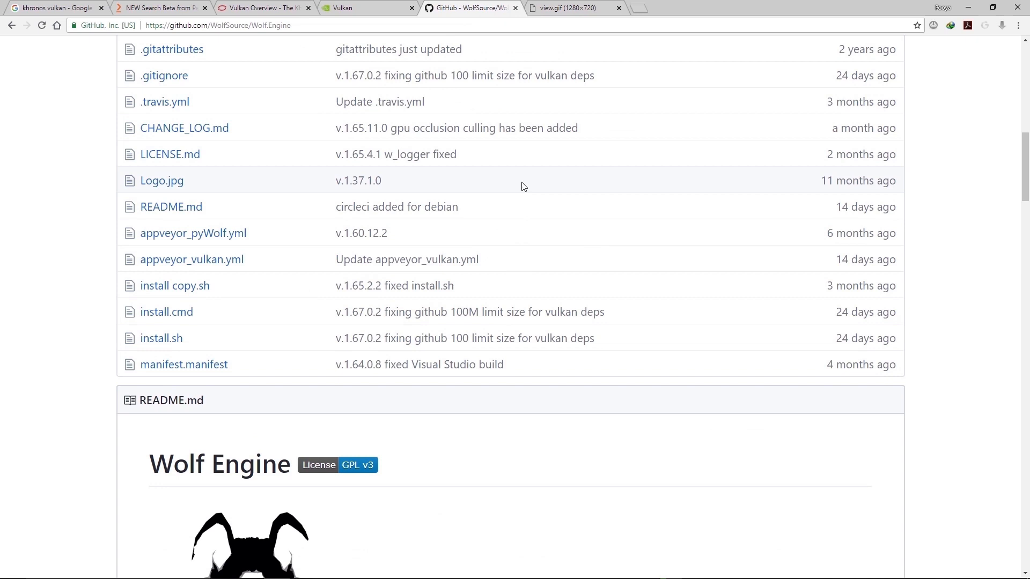
scroll(523, 186, up, 3)
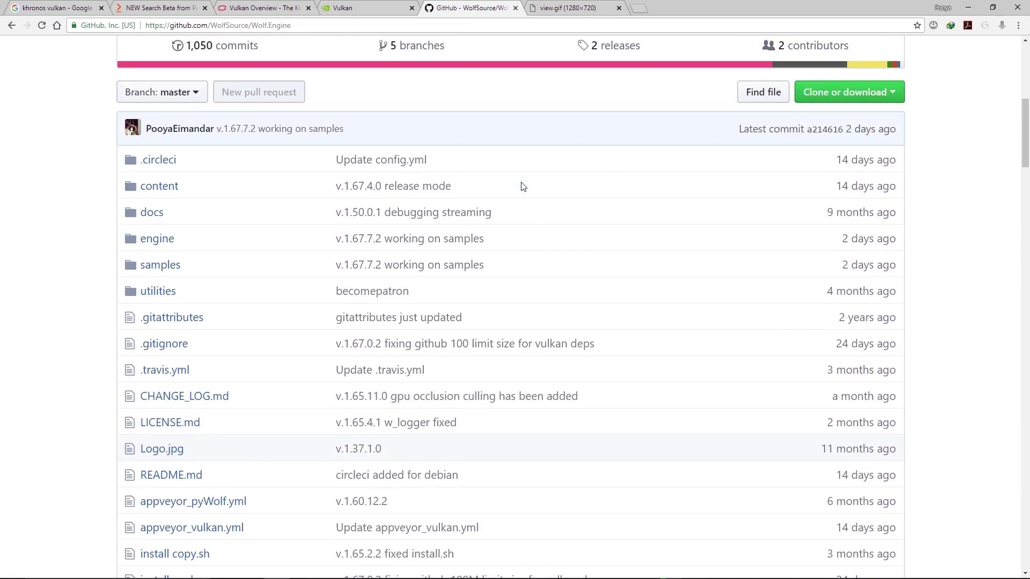
Open the samples folders 02_basics and 03_advances in separate tabs and close the animation tab.
click(165, 264)
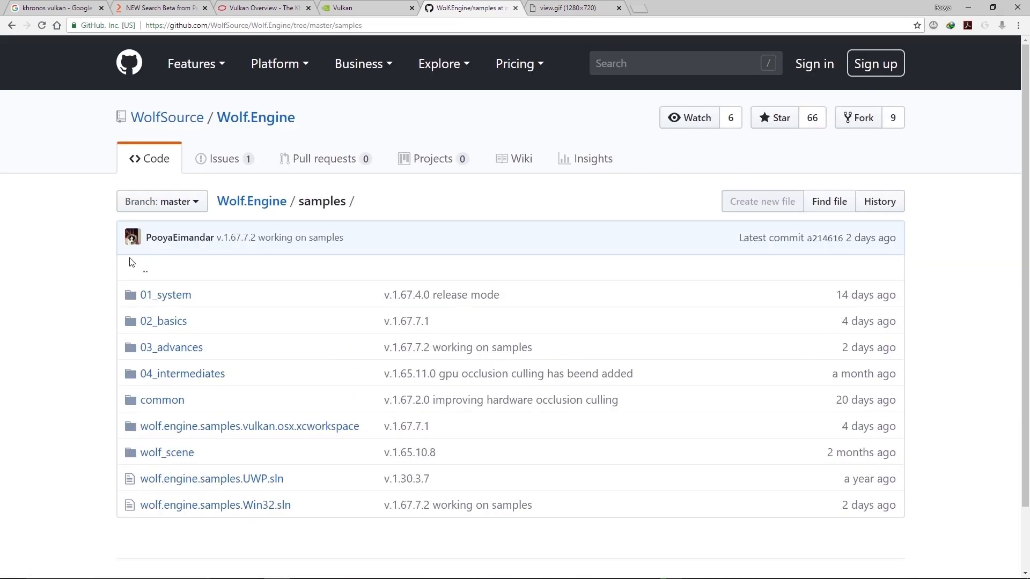
scroll(158, 283, down, 1)
right_click(158, 273)
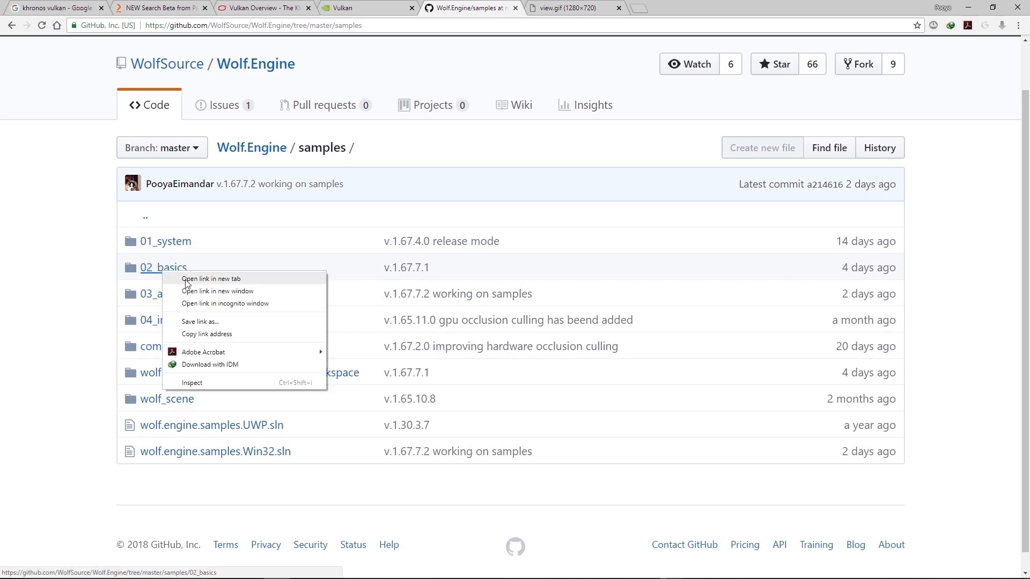
click(188, 285)
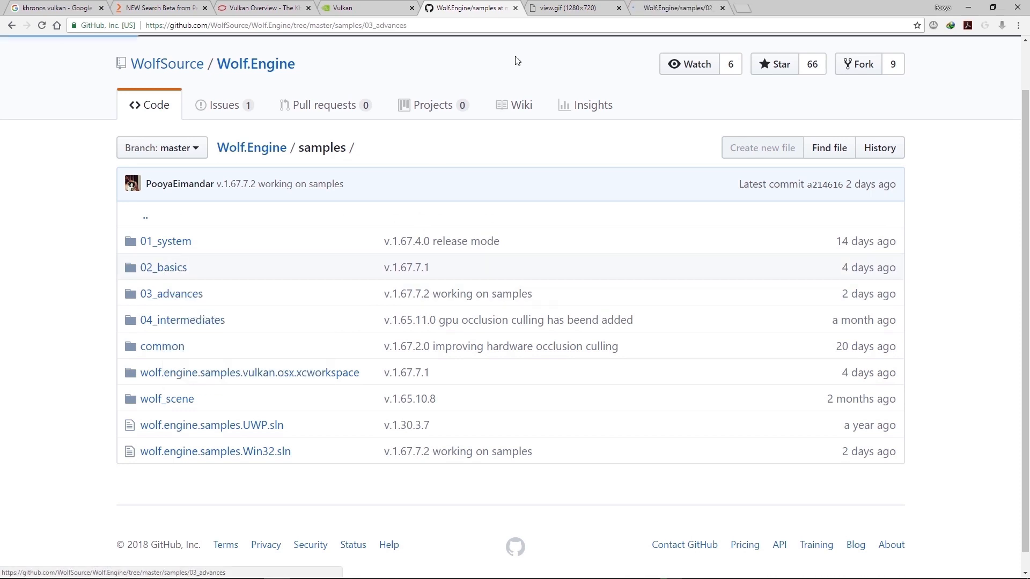
click(568, 8)
click(618, 8)
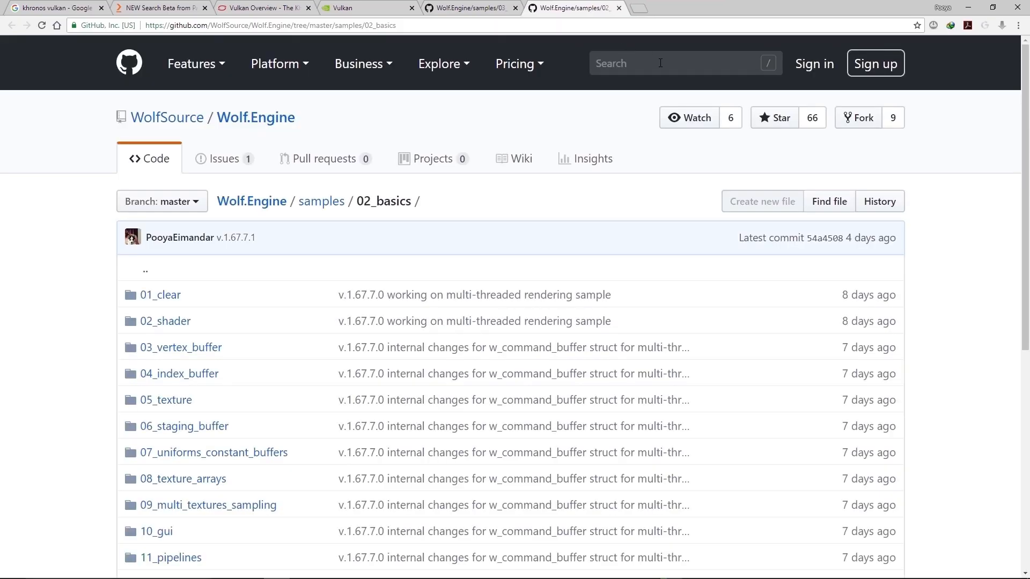
scroll(68, 234, down, 2)
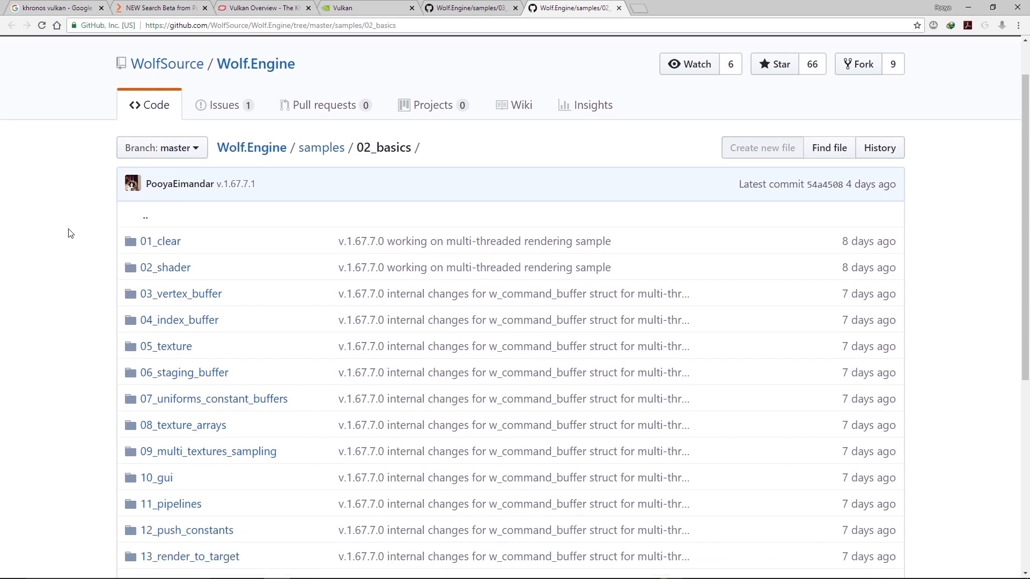
scroll(69, 233, down, 3)
scroll(68, 234, down, 2)
scroll(69, 234, down, 2)
scroll(69, 234, up, 5)
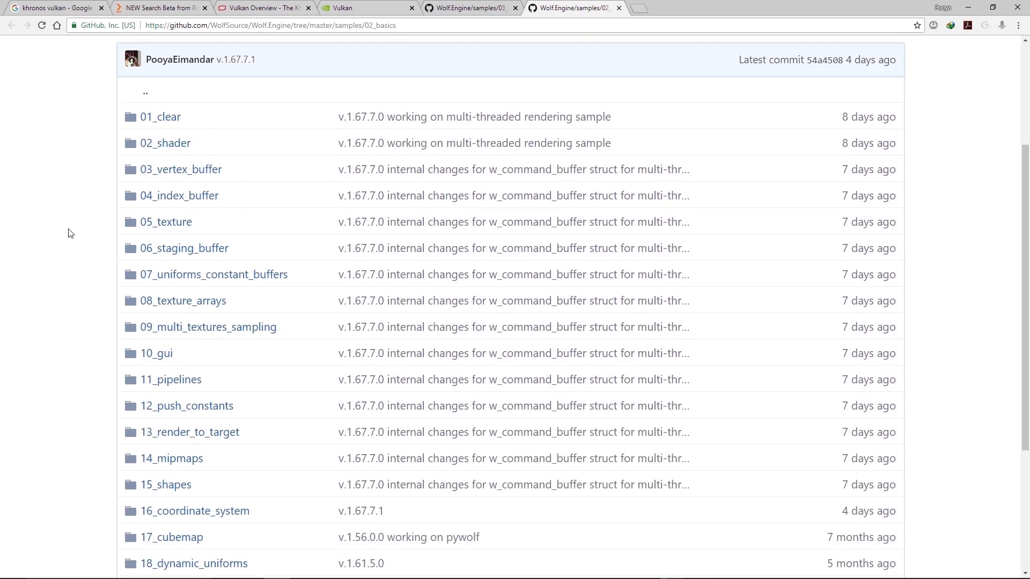
scroll(128, 213, down, 1)
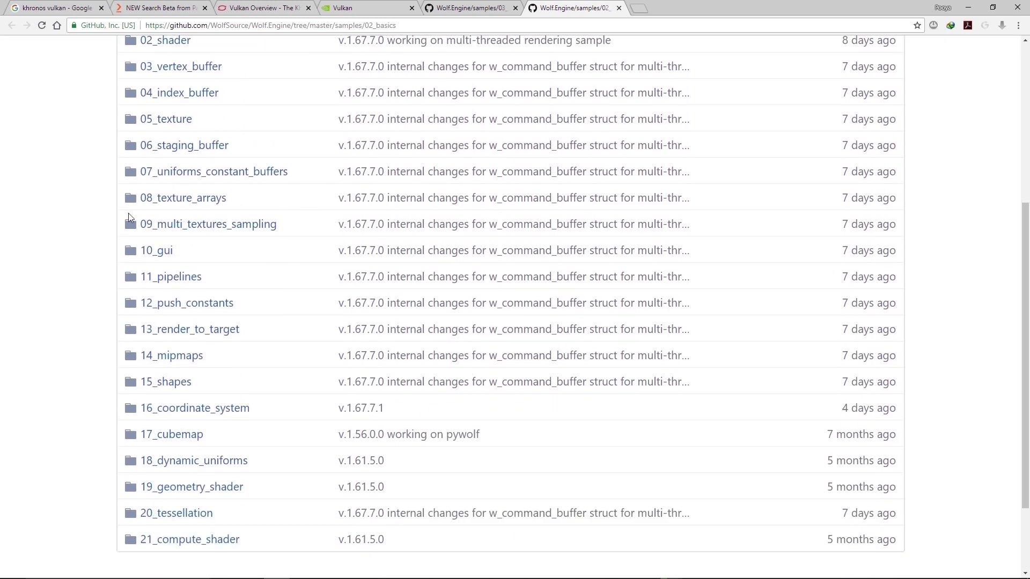
click(471, 8)
scroll(36, 355, down, 2)
scroll(36, 355, down, 2)
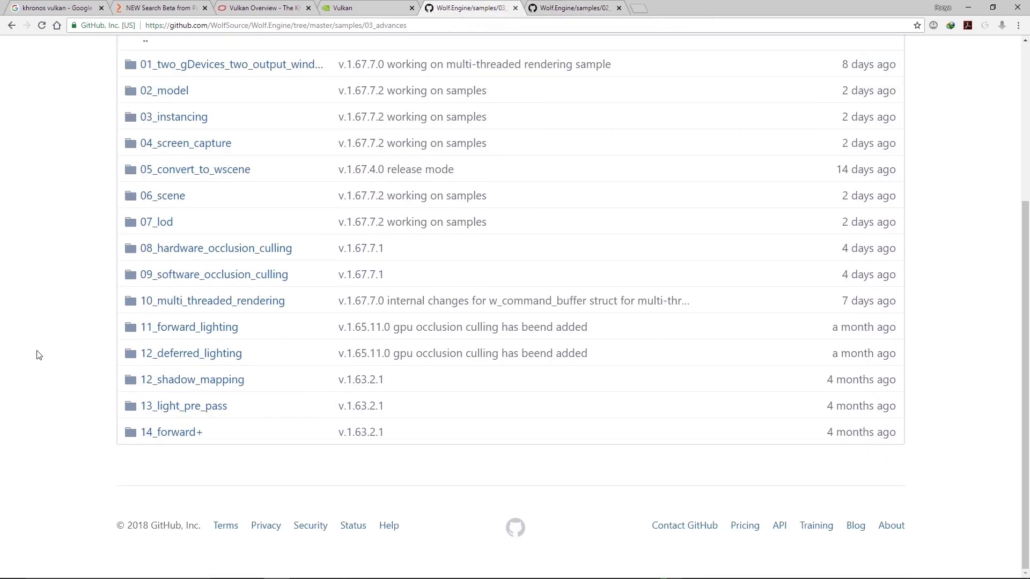
scroll(35, 355, up, 3)
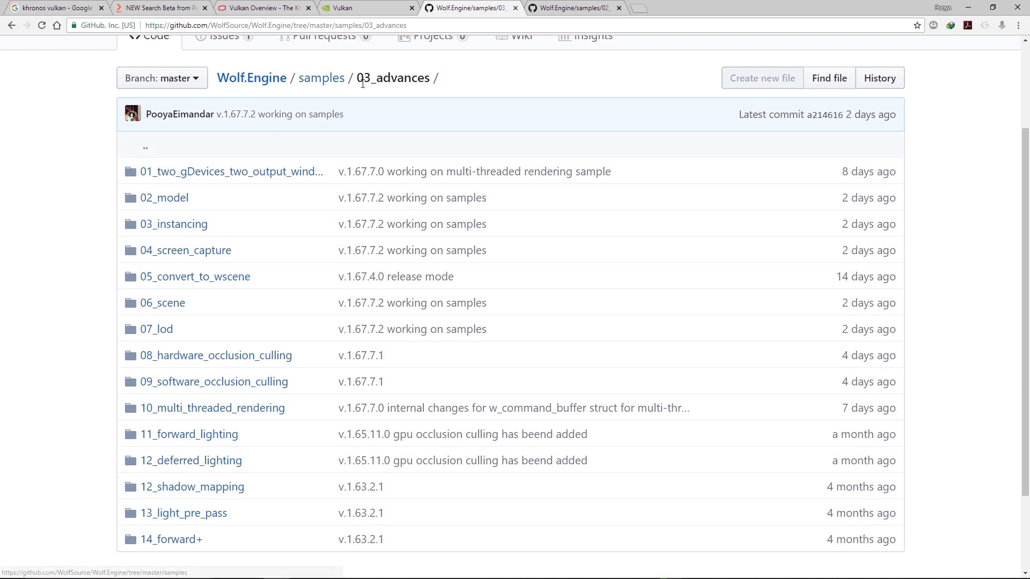
From Get your Vulkan SDK on the Khronos overview, open the LunarG SDK download page for Windows, Linux & macOS.
click(254, 7)
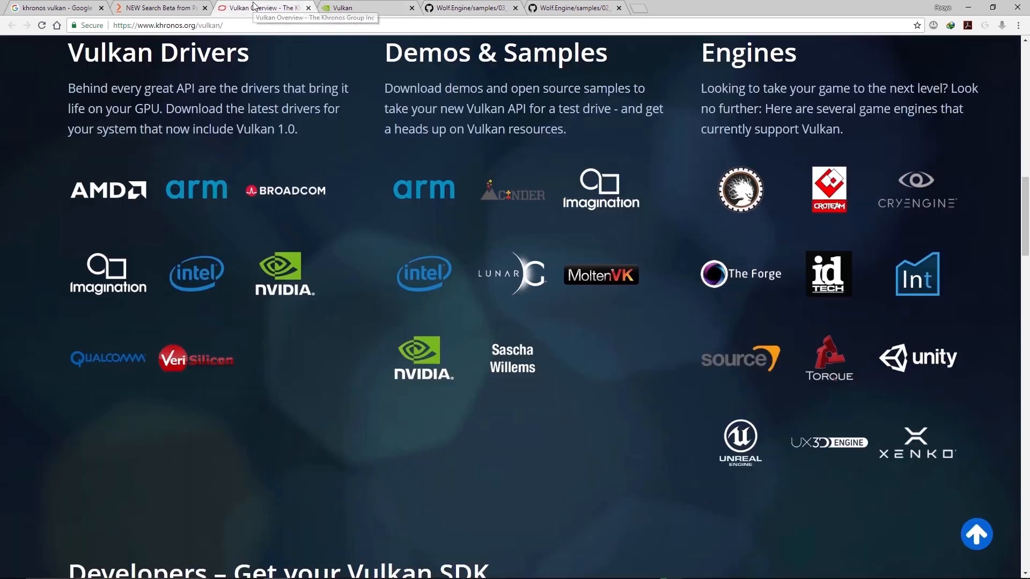
scroll(494, 358, down, 3)
scroll(494, 358, down, 4)
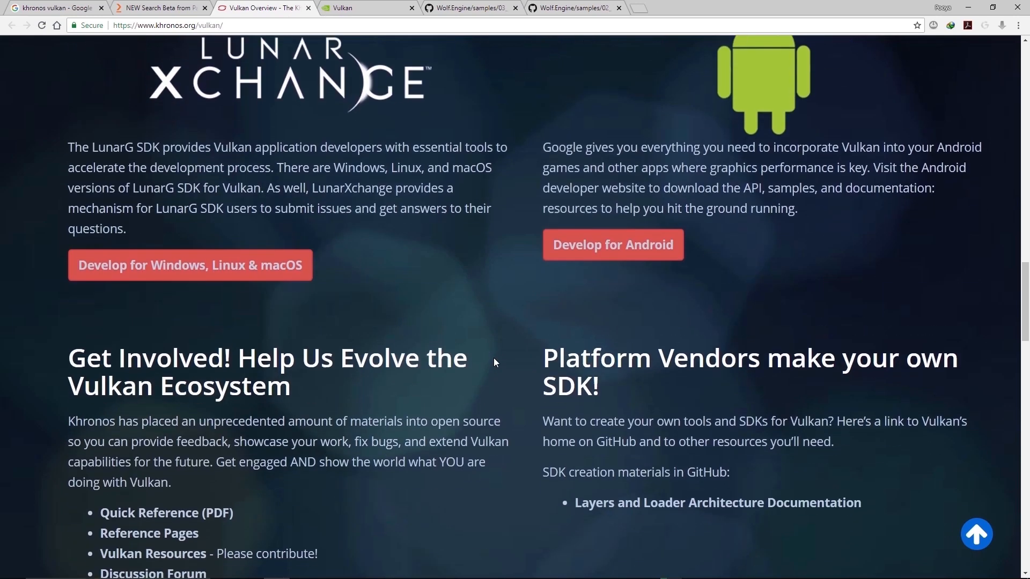
scroll(494, 359, up, 1)
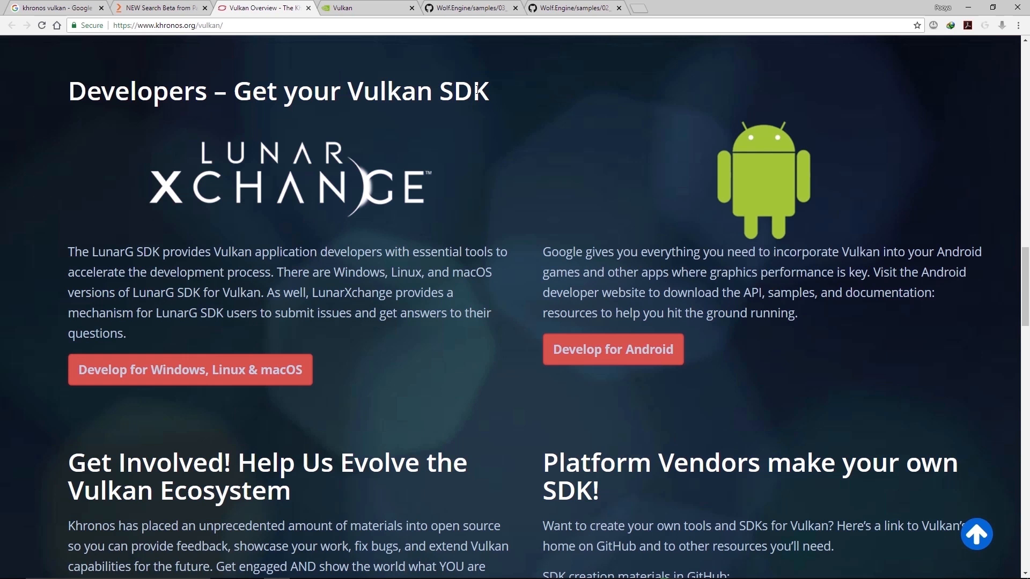
drag(490, 91, 67, 91)
click(65, 147)
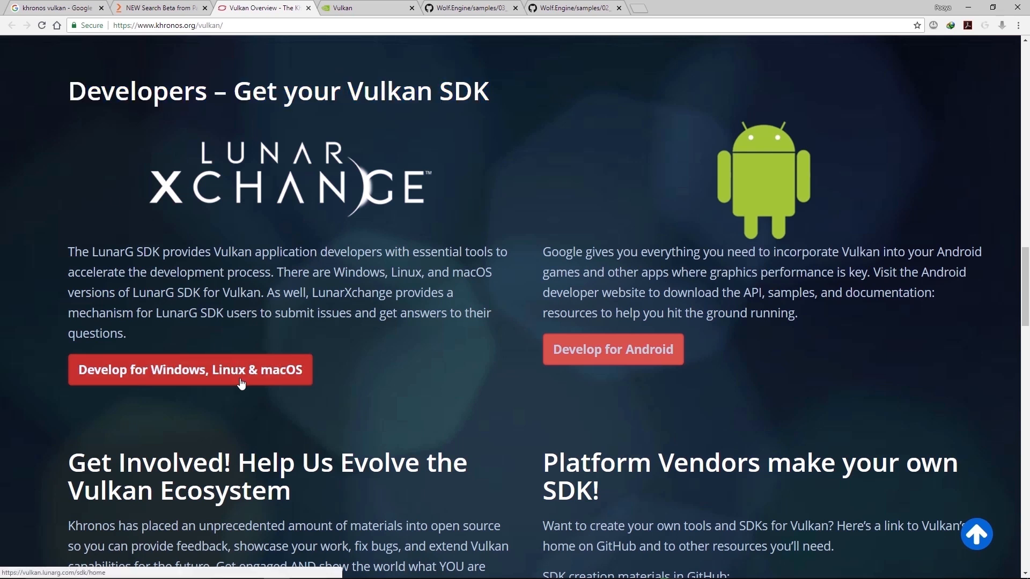
click(241, 384)
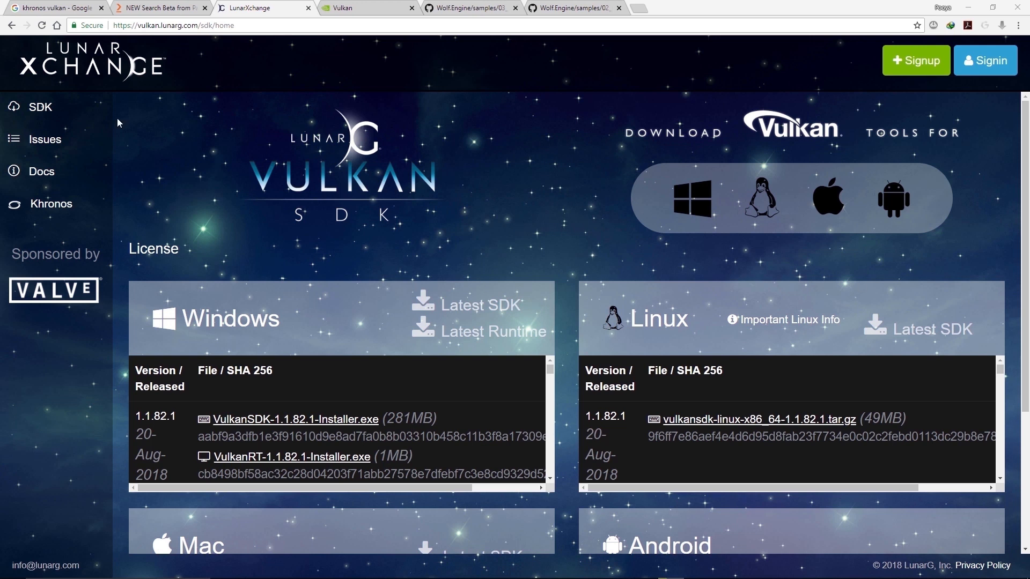
Open the SDK 1.1.82.1 Windows Getting Started documentation in a new tab and switch to it.
right_click(50, 174)
click(85, 179)
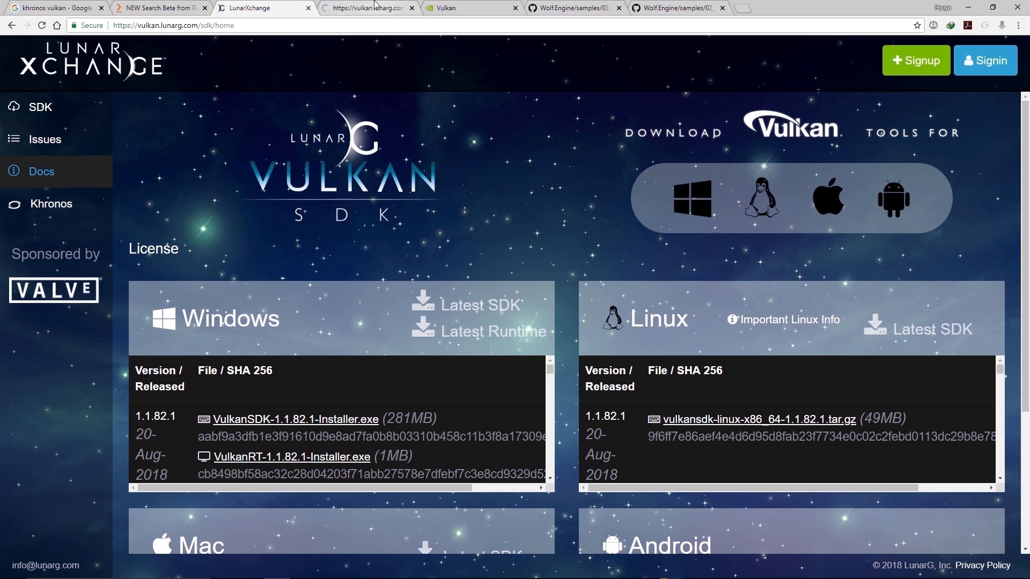
click(375, 7)
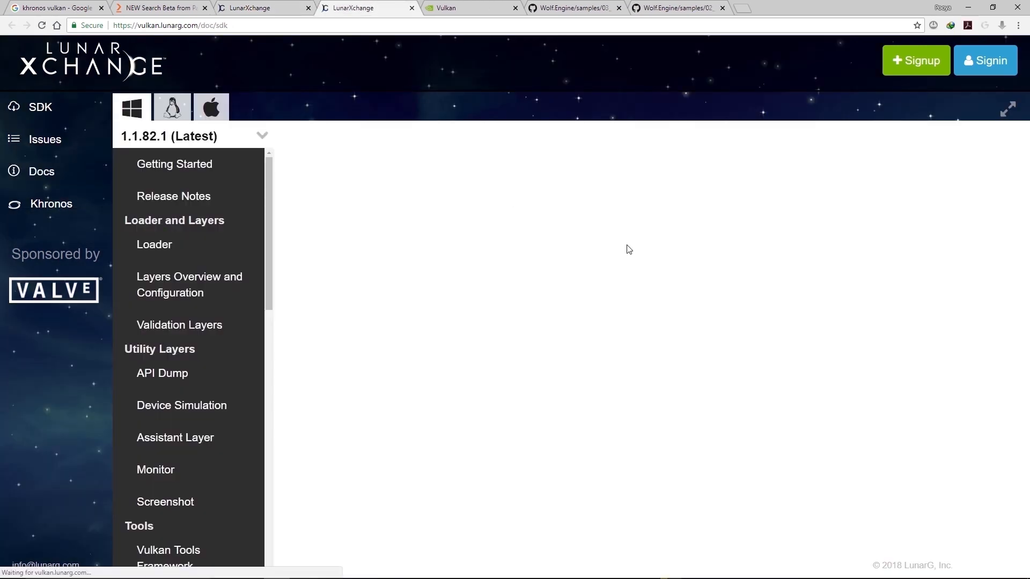
scroll(628, 250, down, 3)
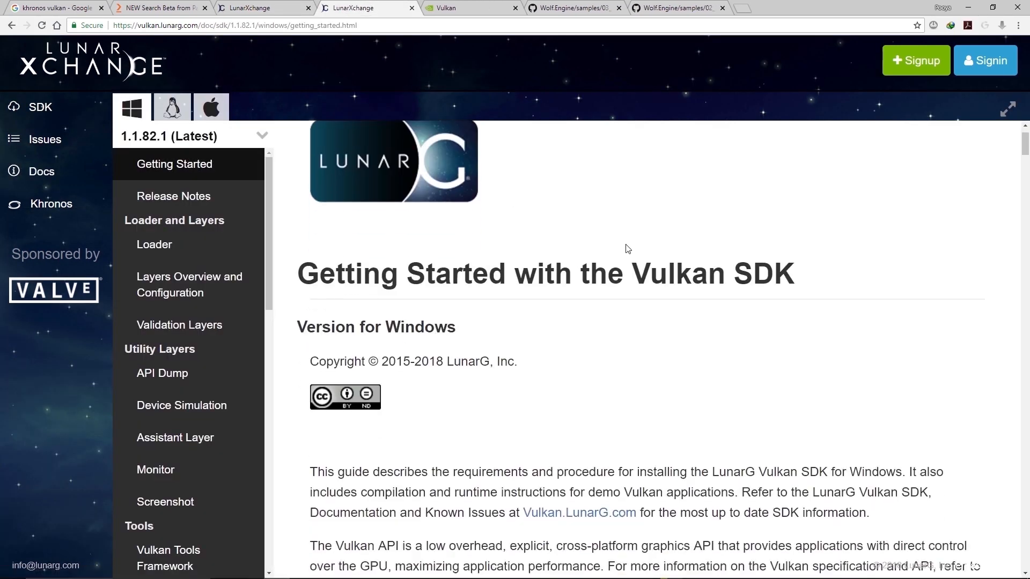
scroll(629, 249, down, 2)
scroll(627, 250, down, 4)
scroll(628, 250, down, 4)
scroll(628, 250, down, 4)
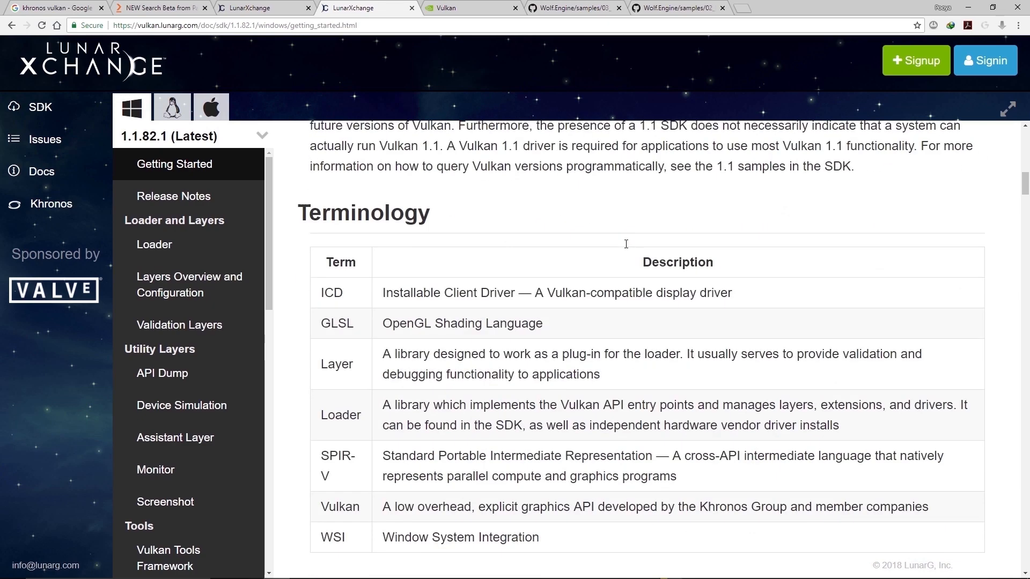
scroll(628, 249, down, 4)
scroll(628, 249, down, 3)
drag(538, 165, 293, 172)
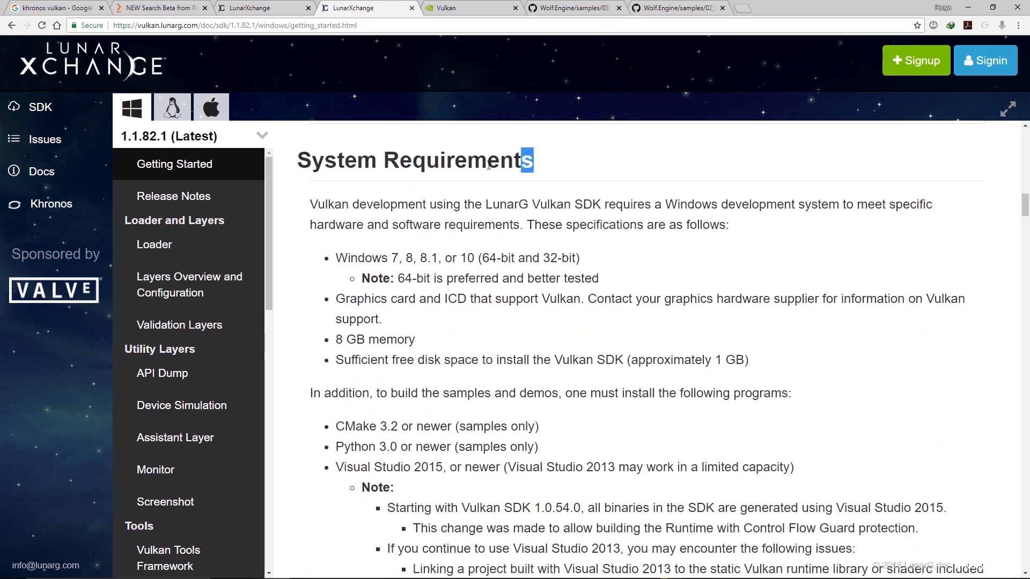
Highlight the System Requirements (Windows versions, 8 GB memory, disk space) and select 'CMake 3.2'.
click(338, 256)
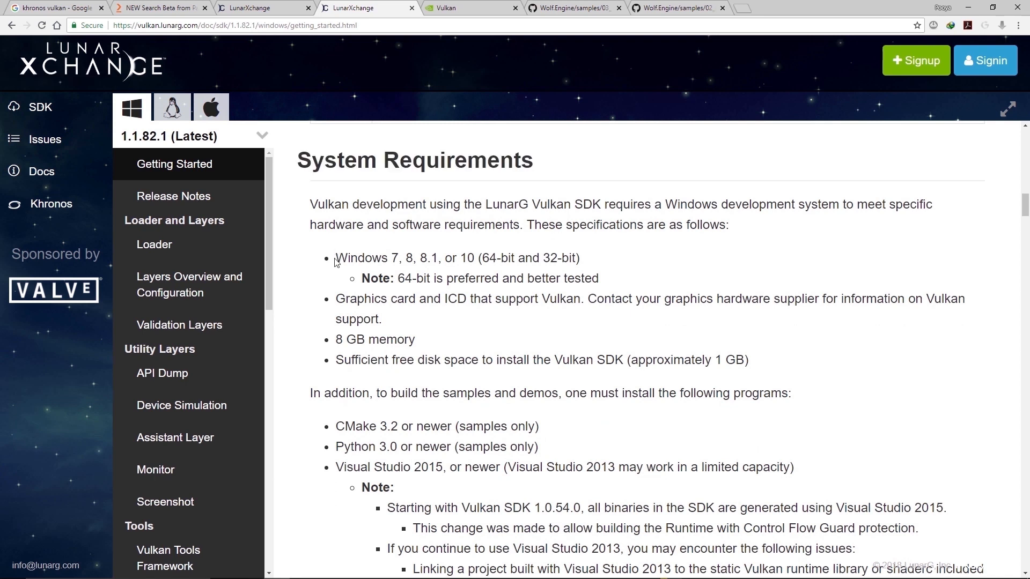
drag(347, 258, 582, 259)
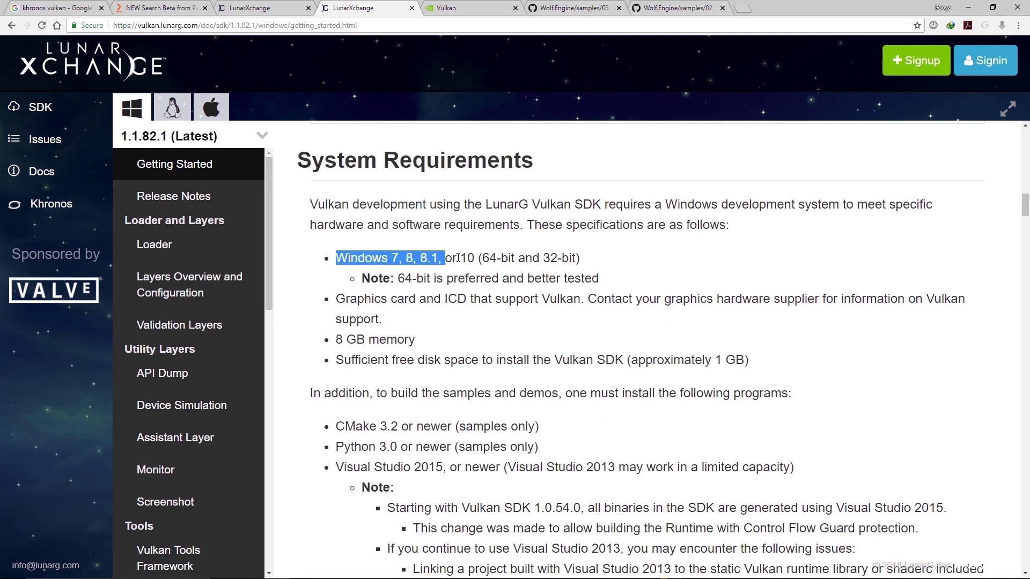
click(459, 321)
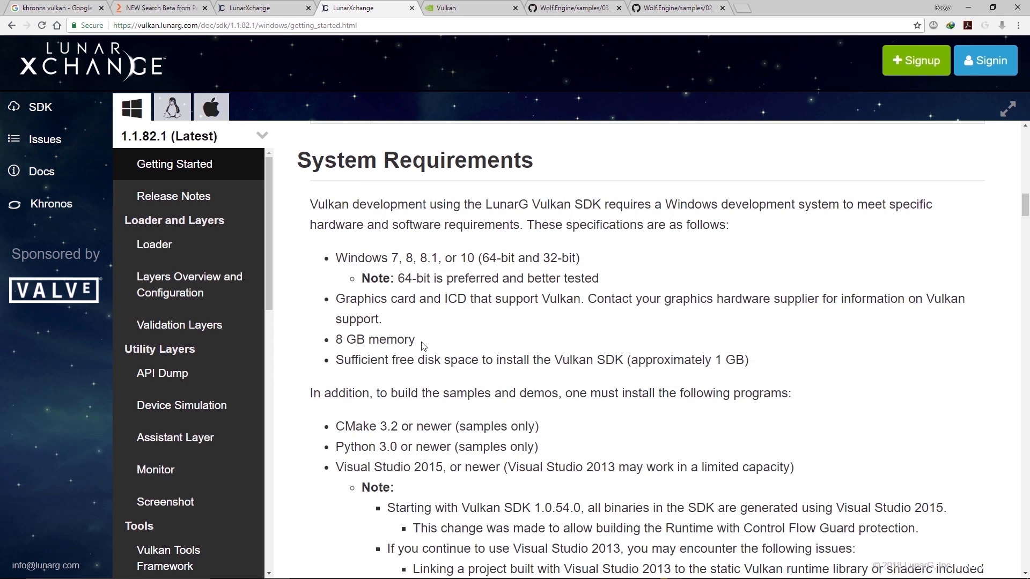
drag(415, 339, 330, 347)
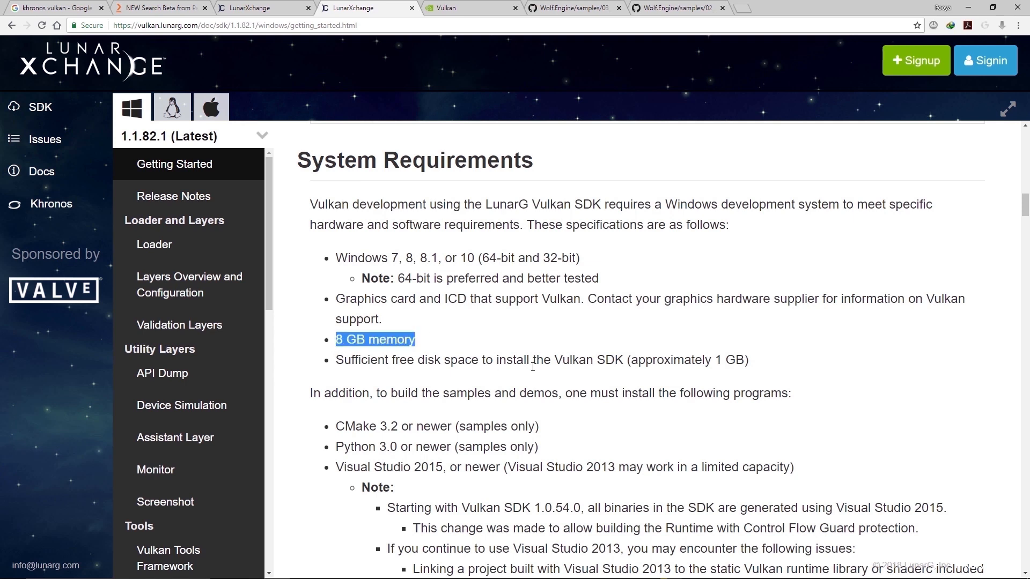
drag(750, 360, 327, 366)
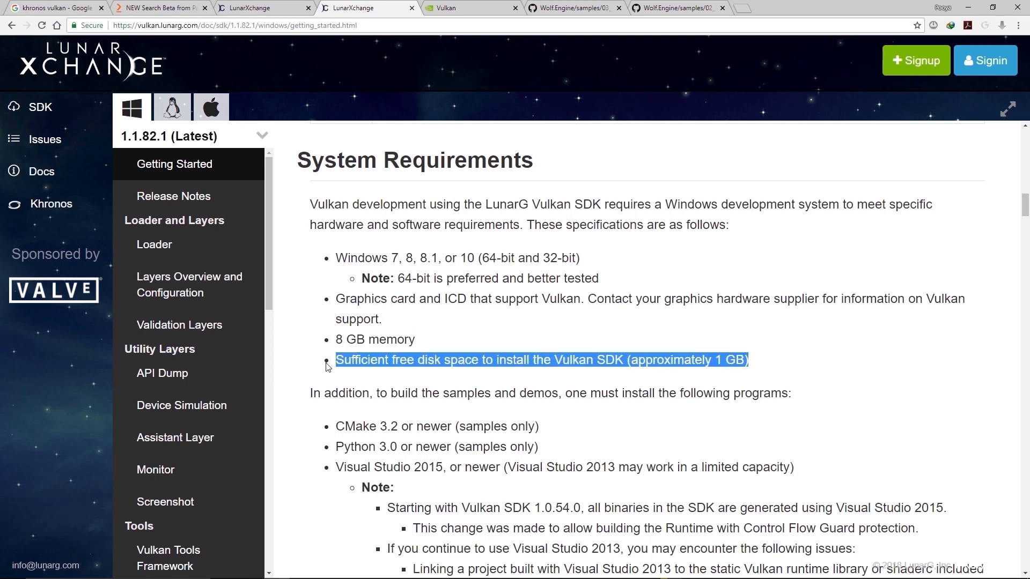
scroll(553, 389, down, 3)
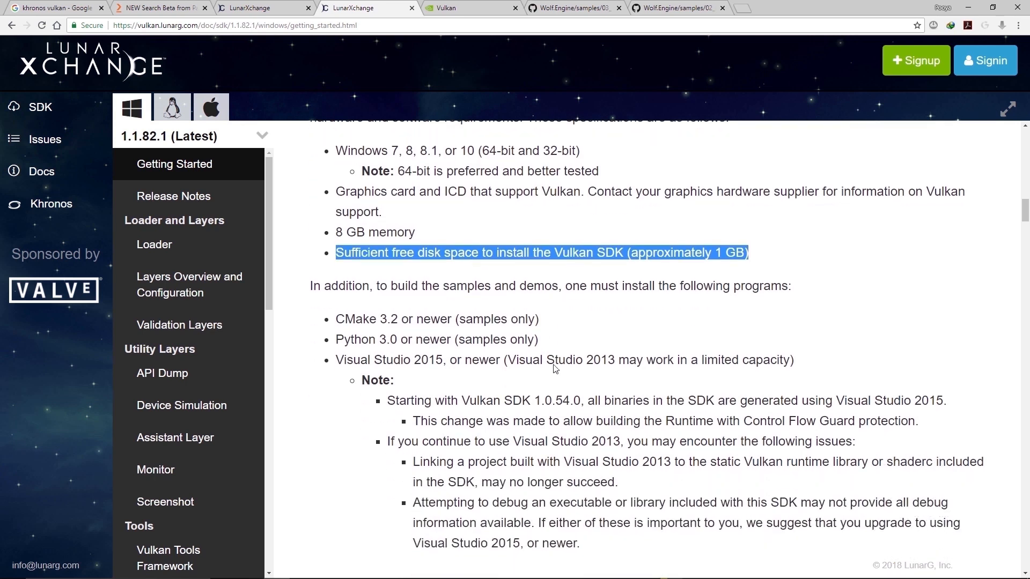
click(557, 314)
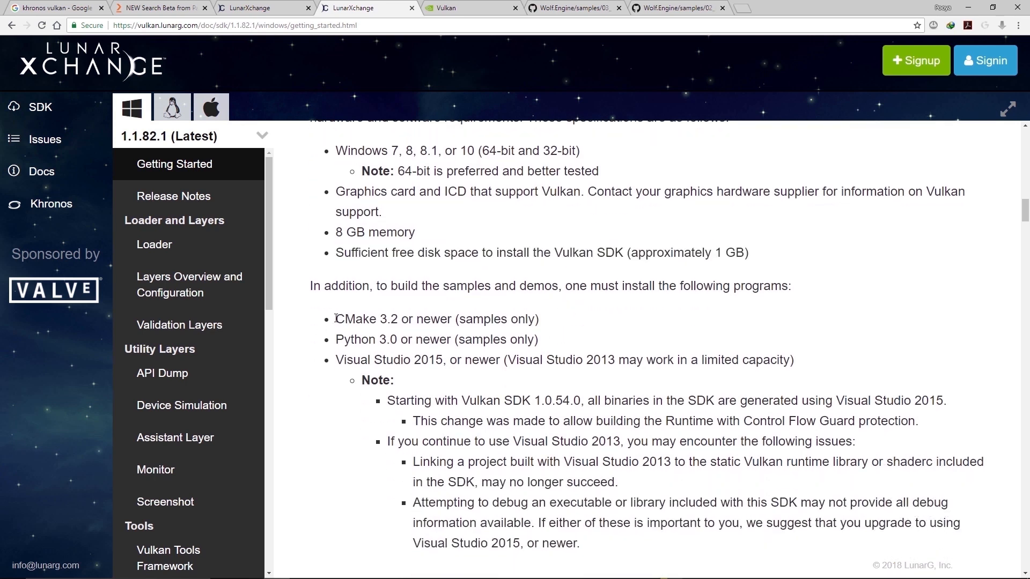
drag(335, 319, 380, 320)
Search Google for 'CMake 3.2' and view the CMake download page's Latest Release 3.12.1.
right_click(391, 319)
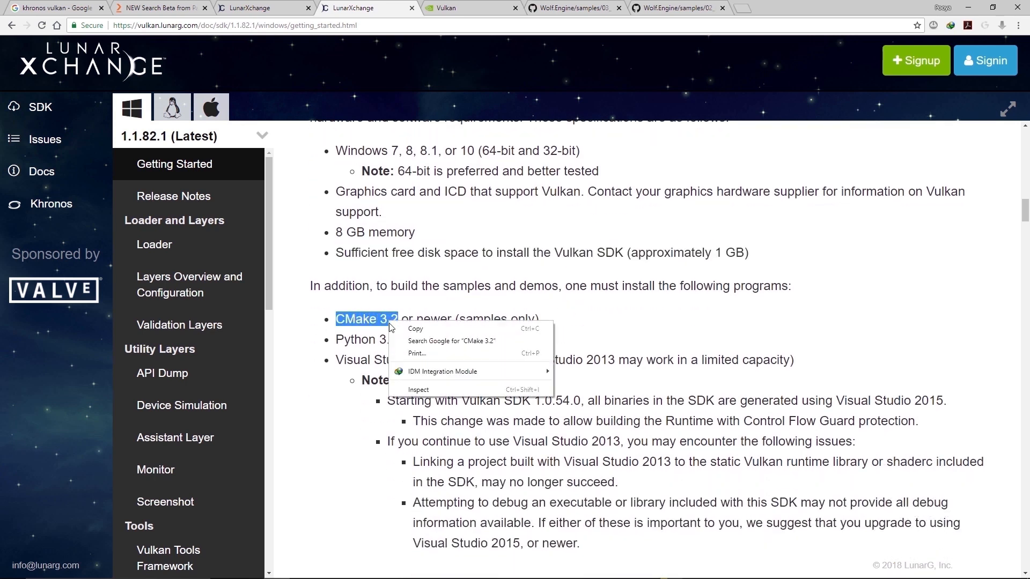
click(421, 345)
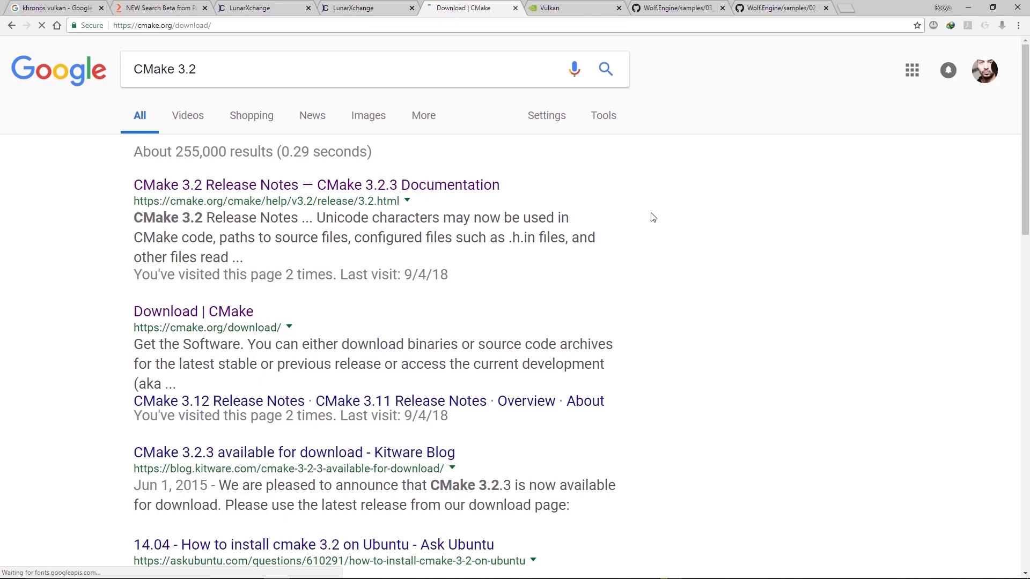
scroll(505, 227, down, 3)
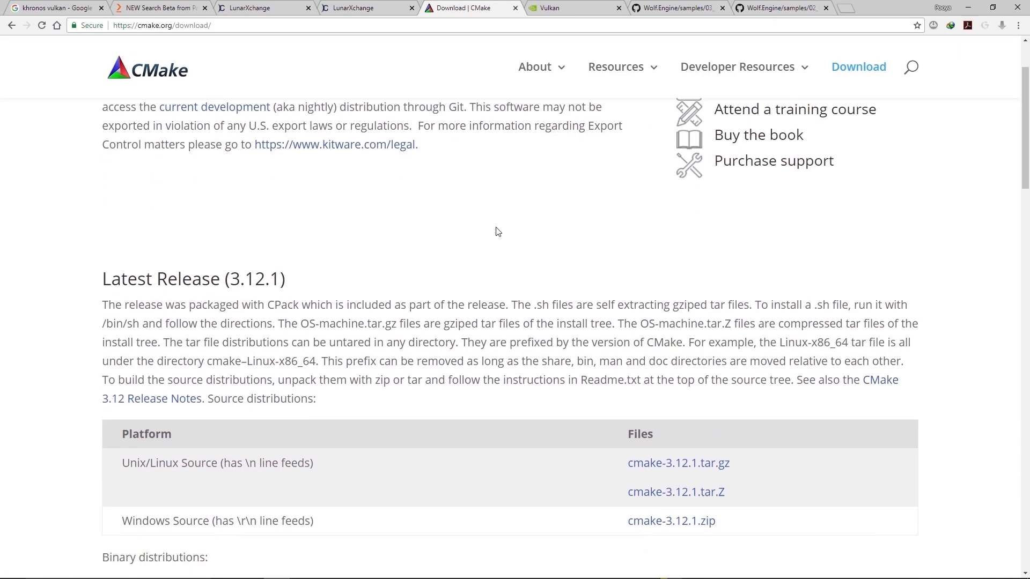
scroll(506, 226, down, 3)
drag(286, 148, 94, 150)
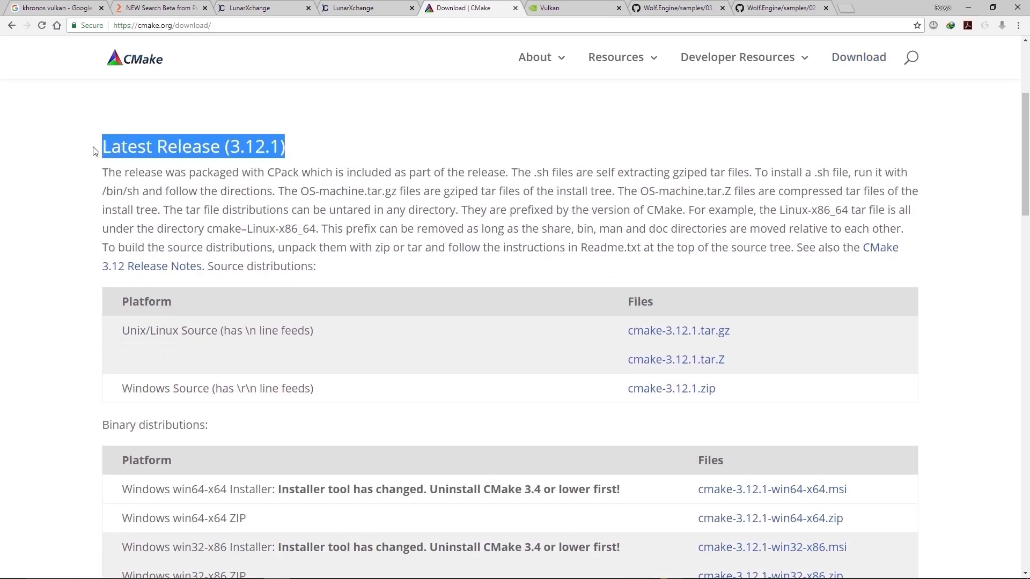
click(57, 239)
scroll(56, 239, down, 1)
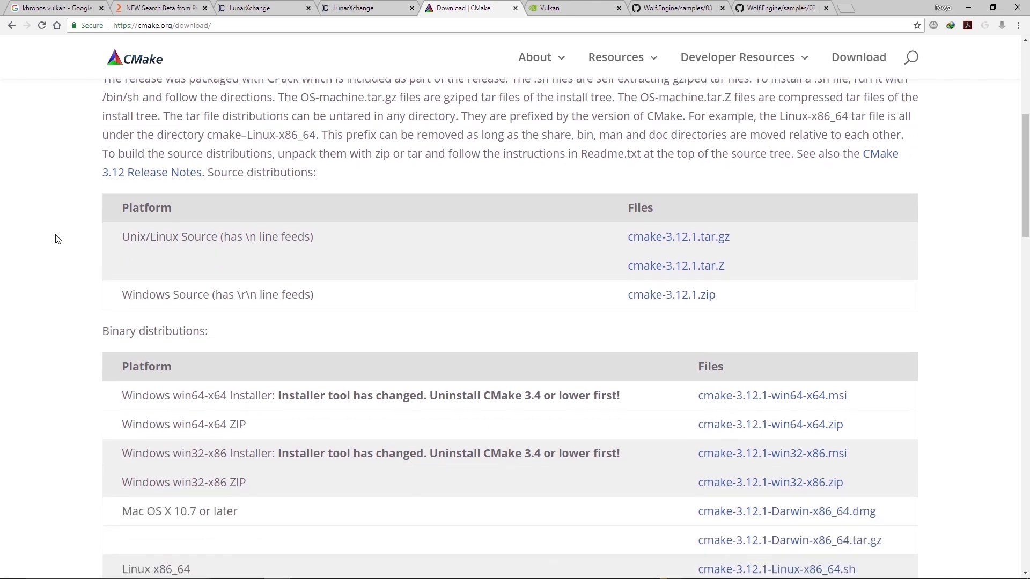
scroll(56, 239, down, 1)
scroll(56, 239, down, 1)
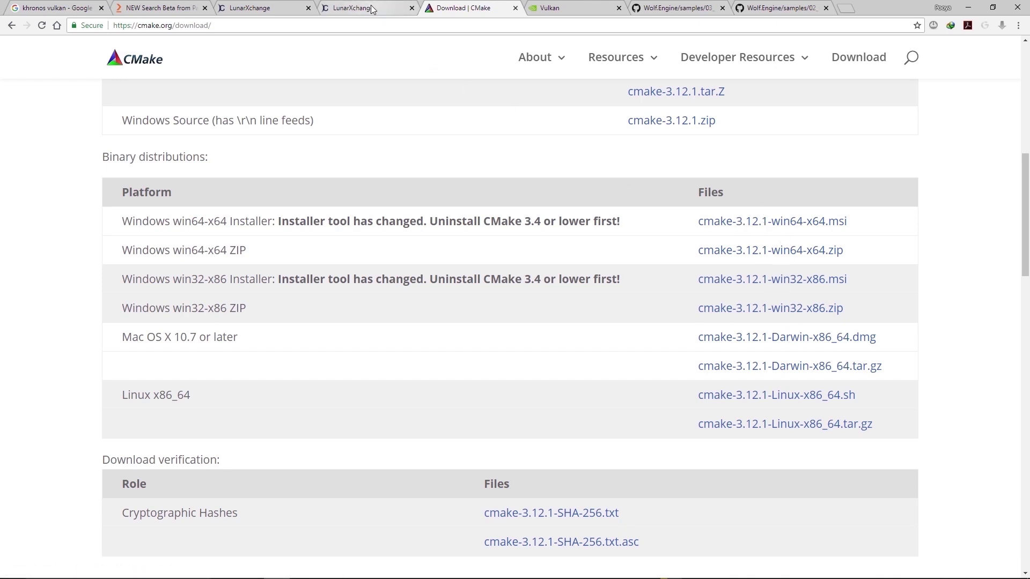
From the LunarXchange guide, search Google for 'Python 3.0' and open its python.org release page.
click(354, 8)
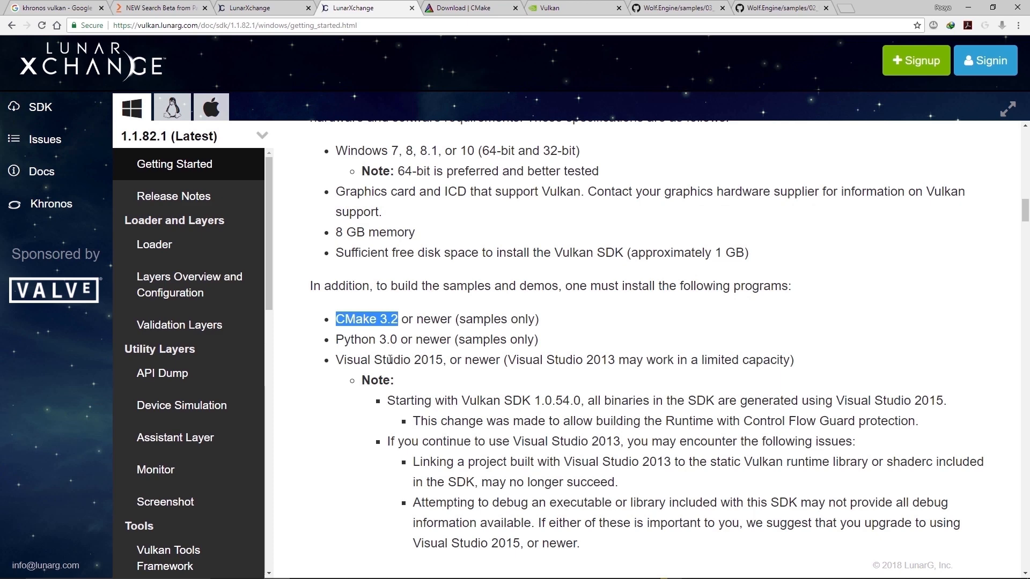
drag(397, 340, 338, 335)
right_click(354, 339)
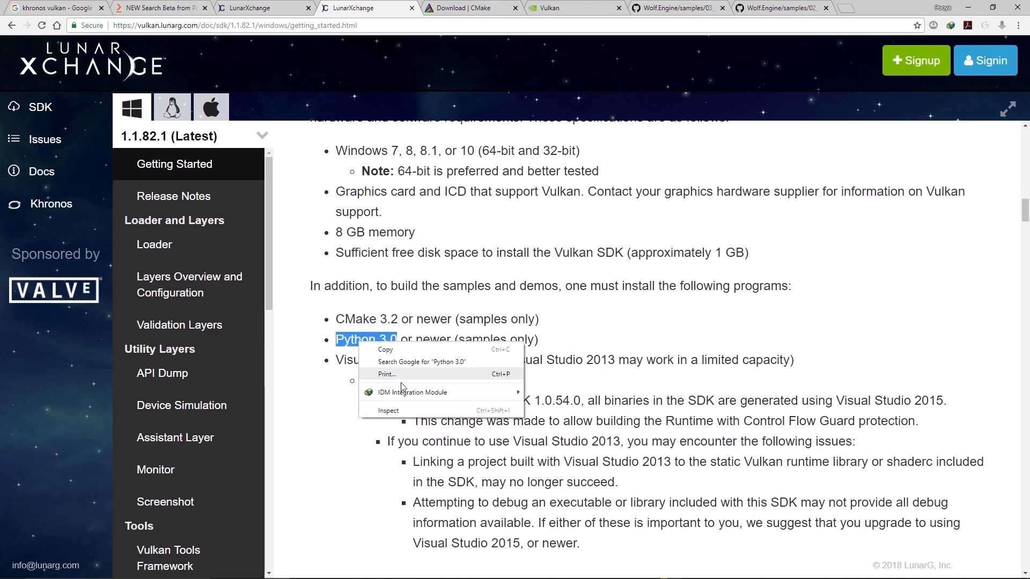
click(419, 365)
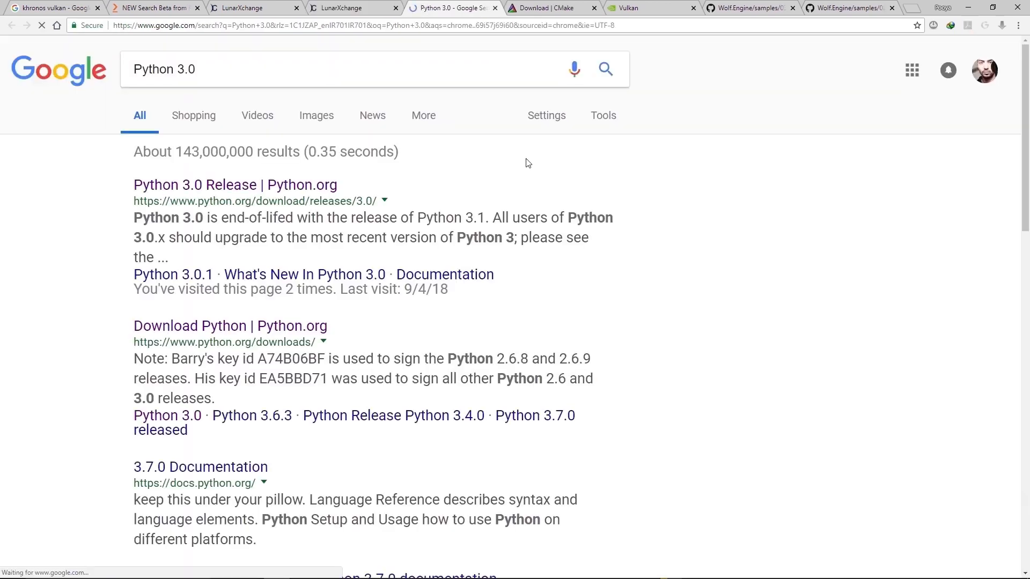
click(306, 187)
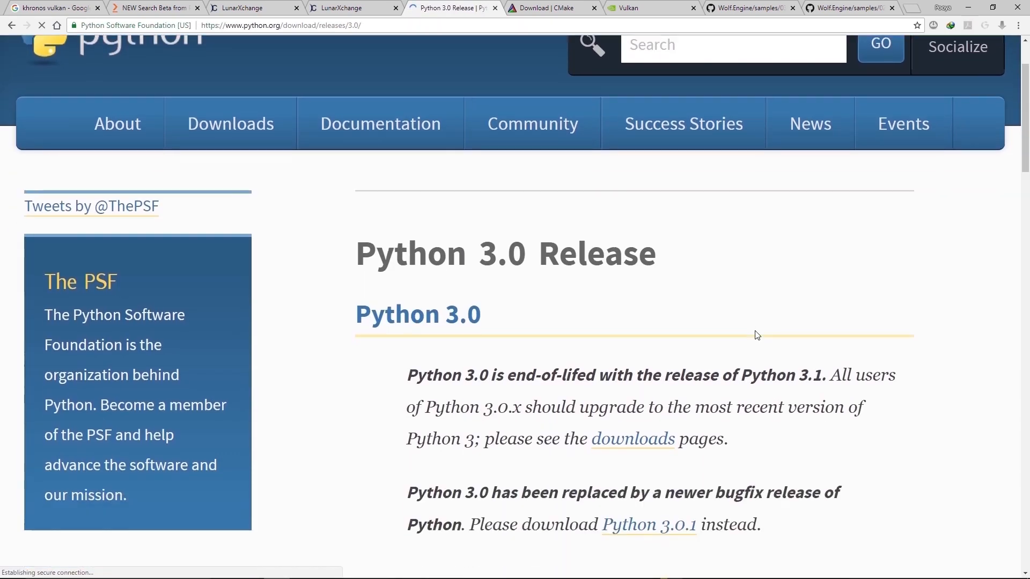
scroll(611, 277, up, 2)
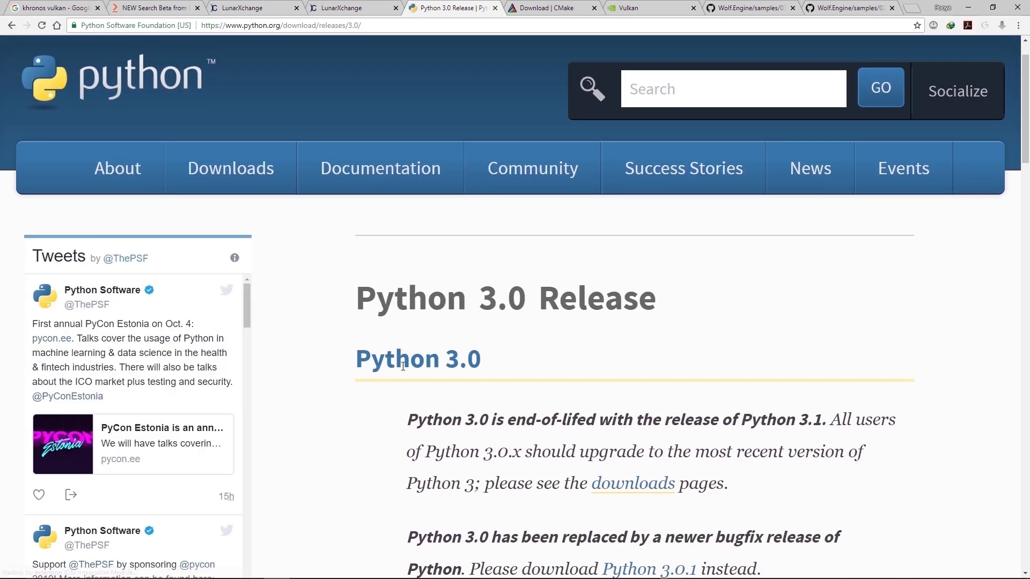
scroll(533, 371, down, 3)
scroll(532, 371, down, 3)
scroll(533, 371, down, 3)
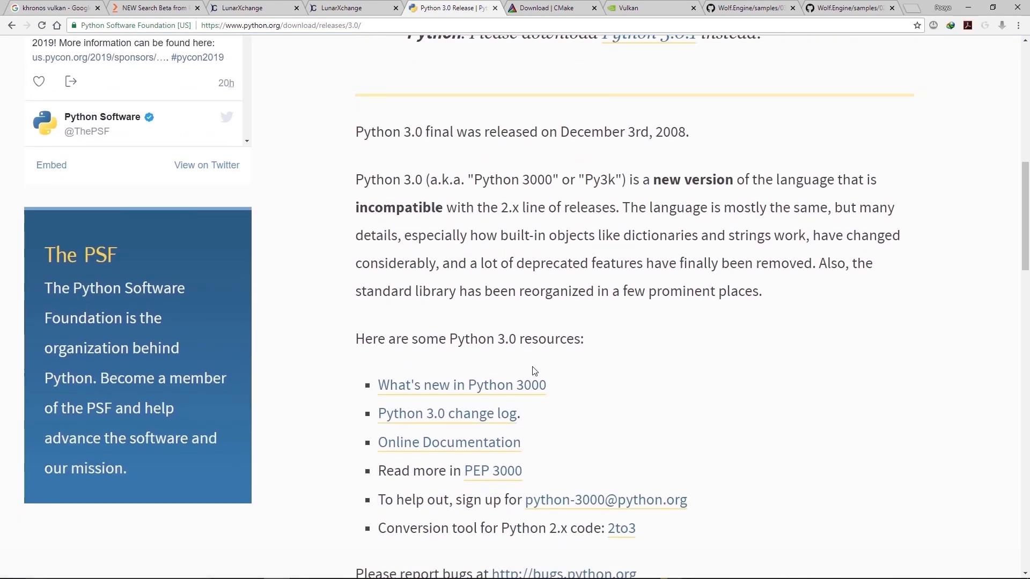
scroll(532, 371, down, 3)
scroll(532, 368, down, 2)
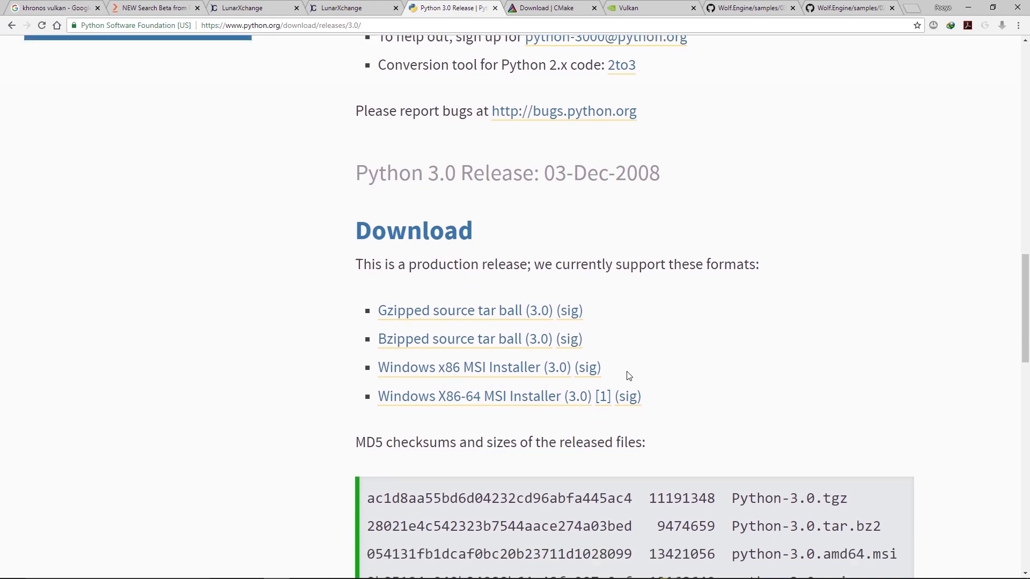
scroll(532, 368, down, 1)
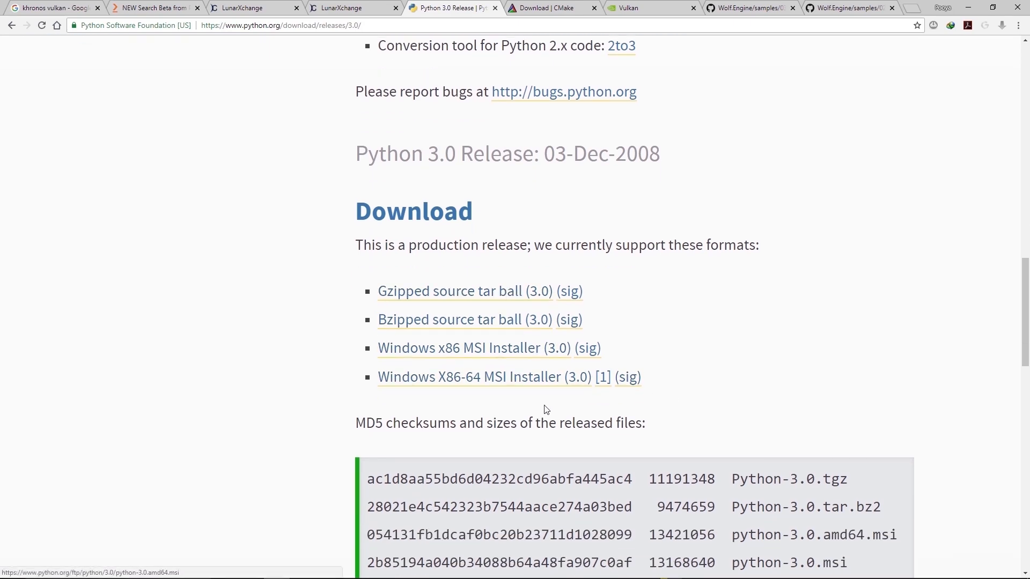
scroll(743, 361, down, 3)
scroll(743, 360, up, 3)
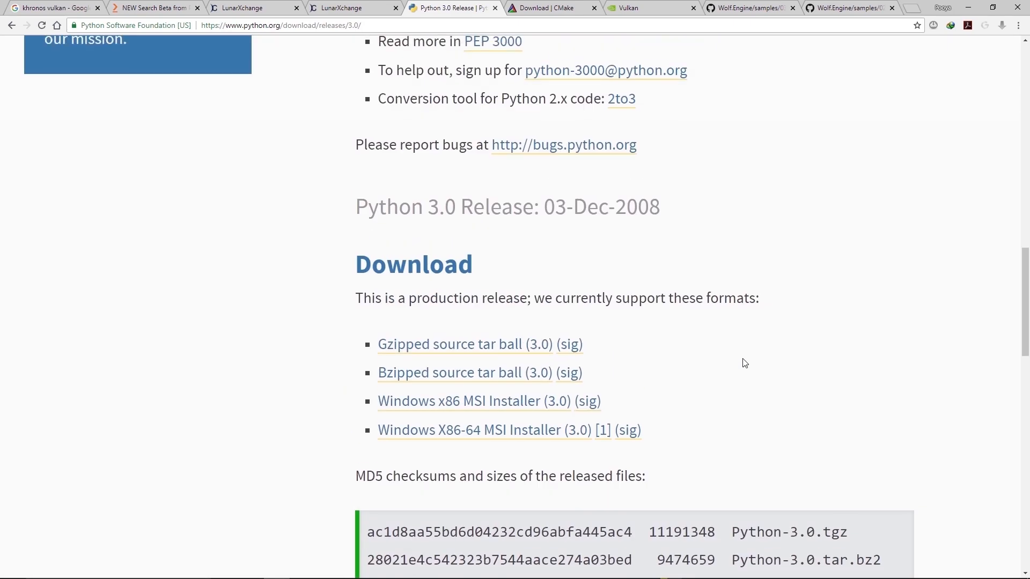
scroll(743, 360, up, 3)
scroll(743, 361, up, 2)
scroll(743, 362, up, 3)
scroll(742, 363, up, 3)
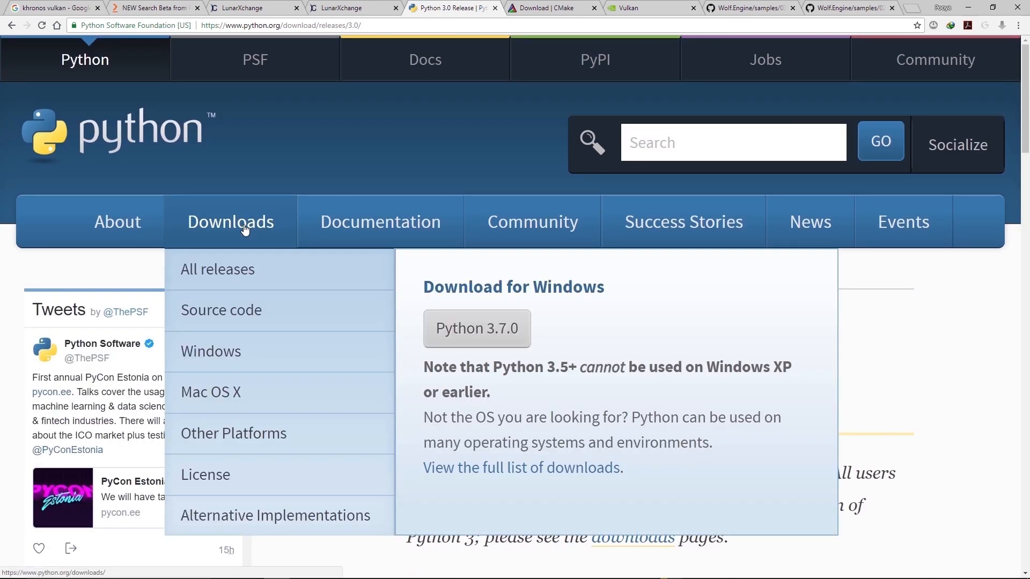
mouse_move(230, 222)
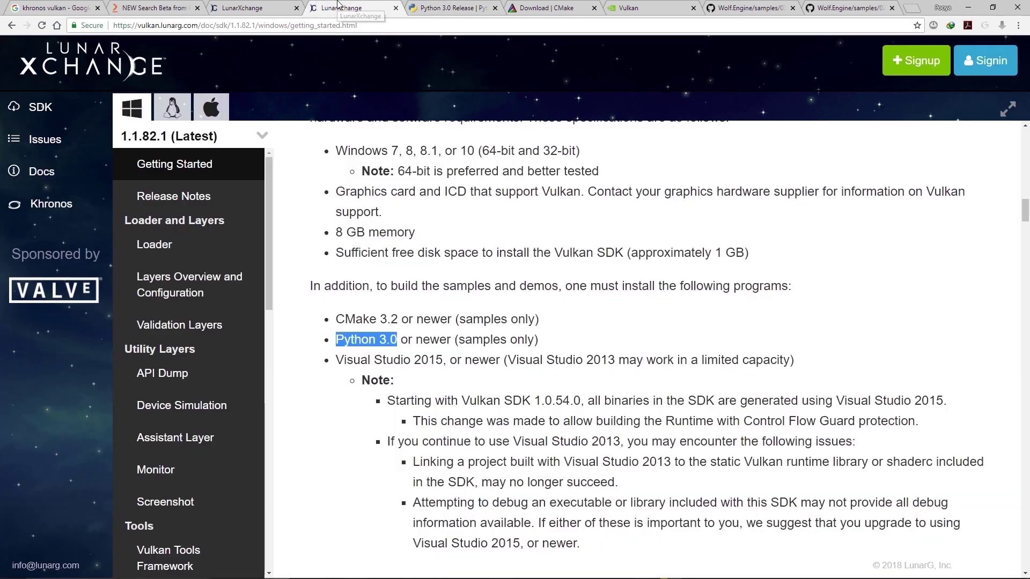
Search Google for 'Visual Studio' (dropping 2015 from the query) and open the Visual Studio website.
click(340, 7)
drag(337, 360, 443, 360)
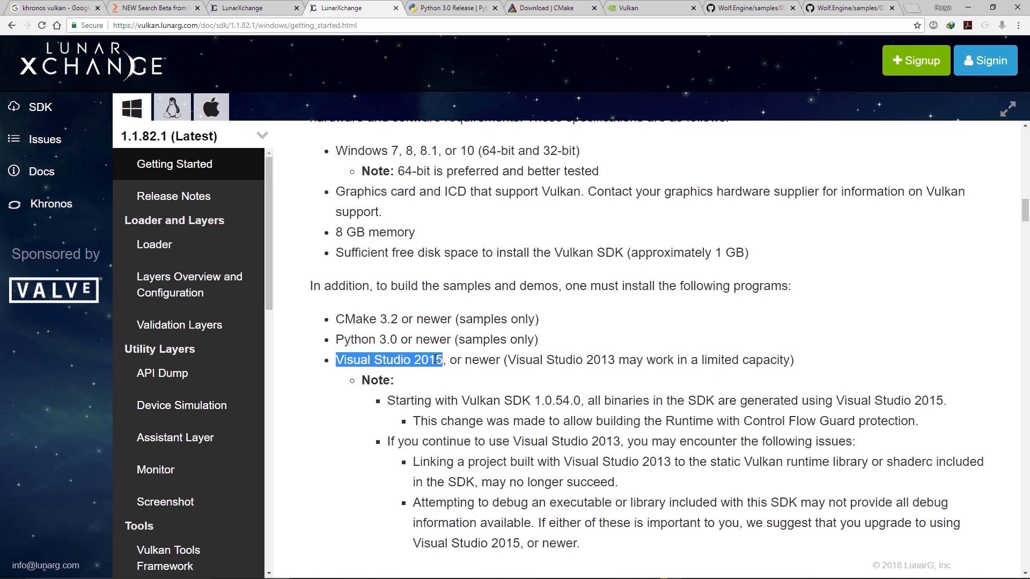
right_click(425, 359)
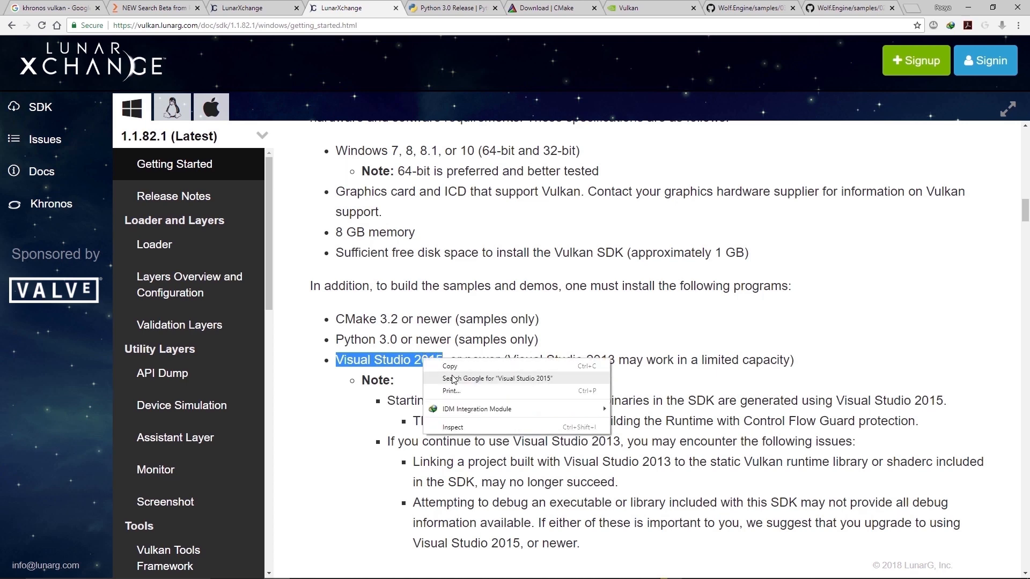
click(456, 380)
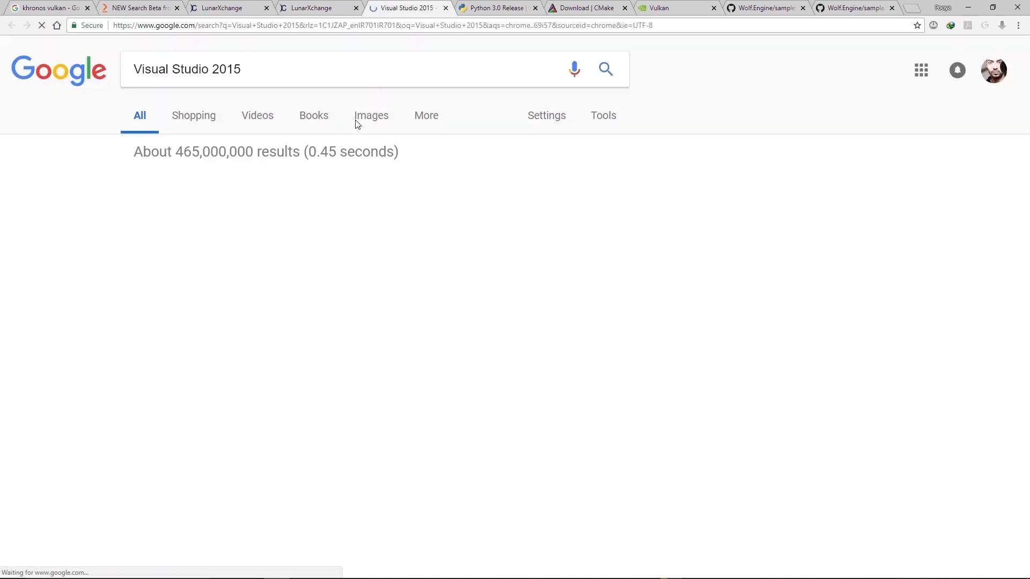
double_click(227, 69)
key(BackSpace)
key(Return)
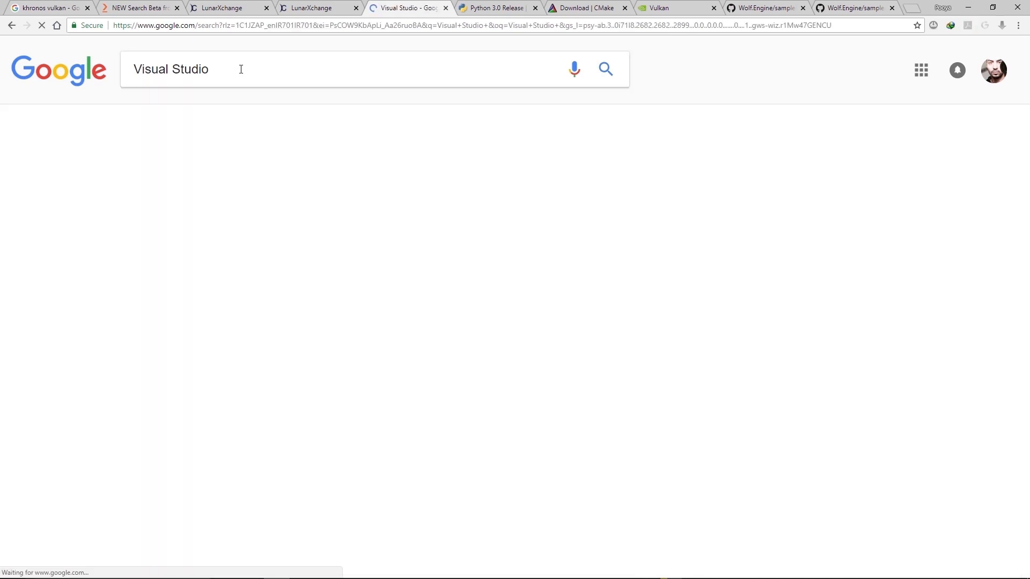
click(297, 187)
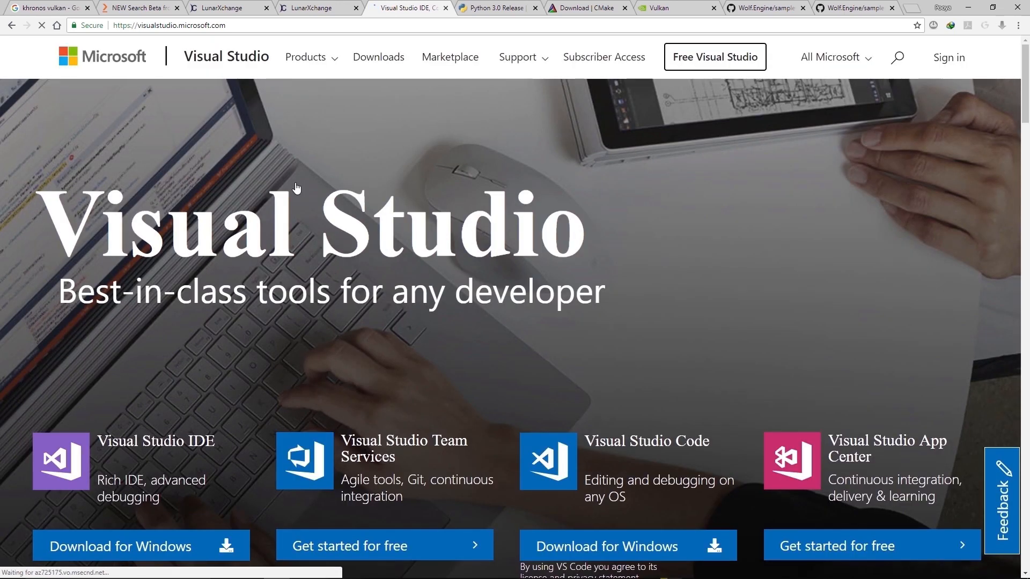
scroll(294, 183, down, 2)
scroll(295, 182, down, 1)
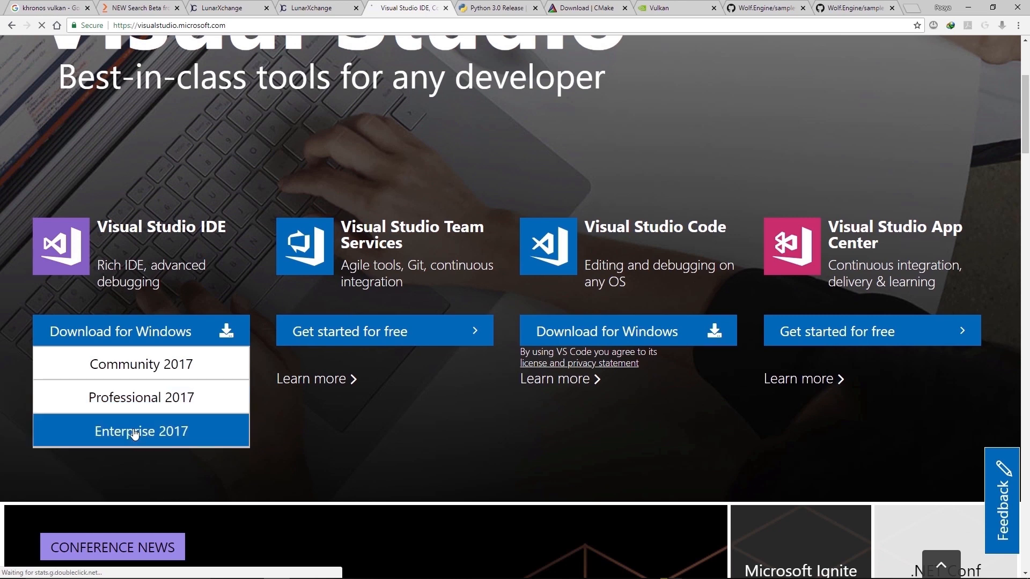
Start downloading Visual Studio Community 2017, dismiss the survey, and return to the LunarXchange guide.
click(124, 370)
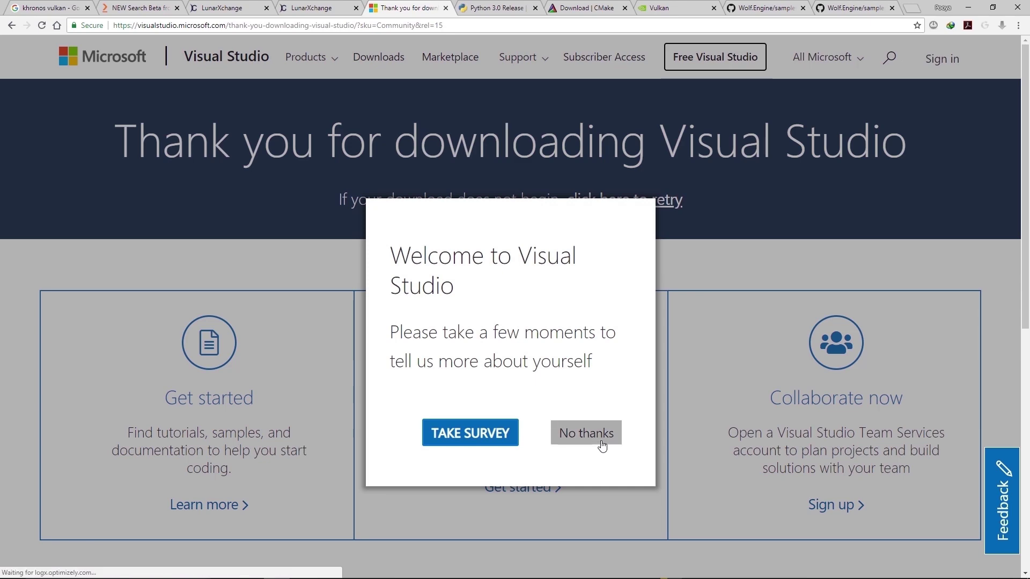
click(603, 443)
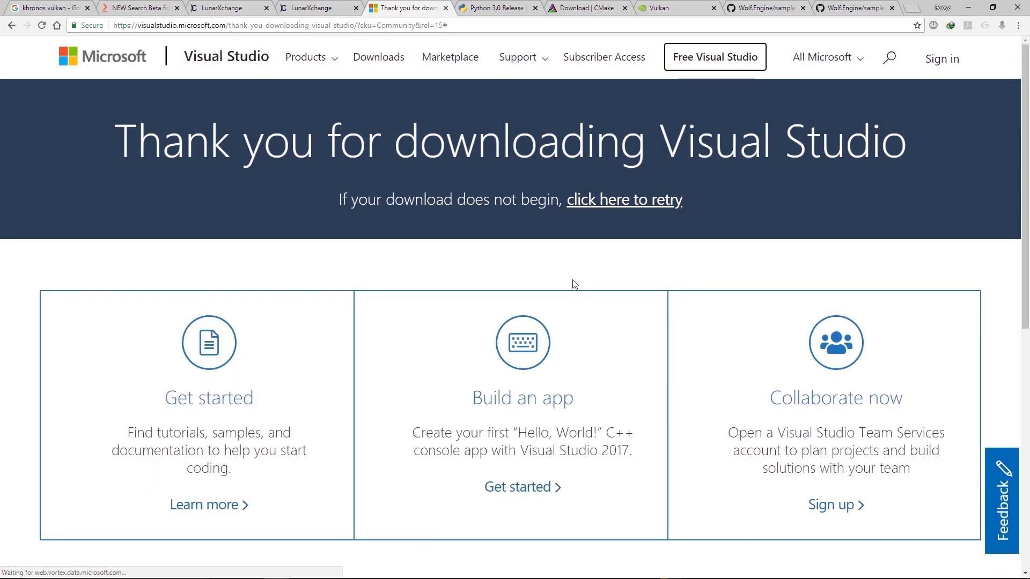
scroll(576, 279, down, 5)
scroll(576, 279, down, 3)
scroll(575, 268, up, 4)
scroll(576, 267, up, 2)
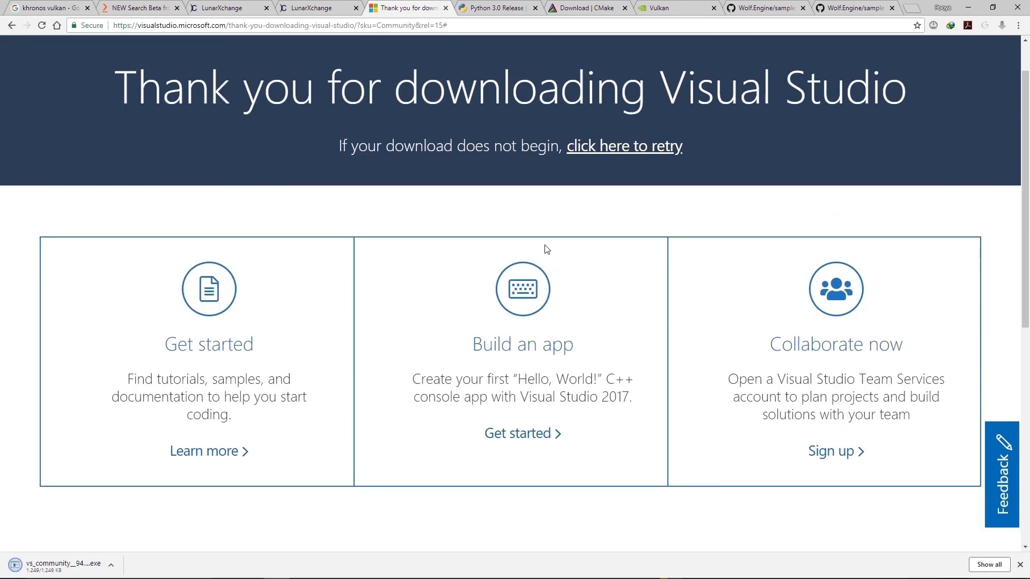
click(327, 6)
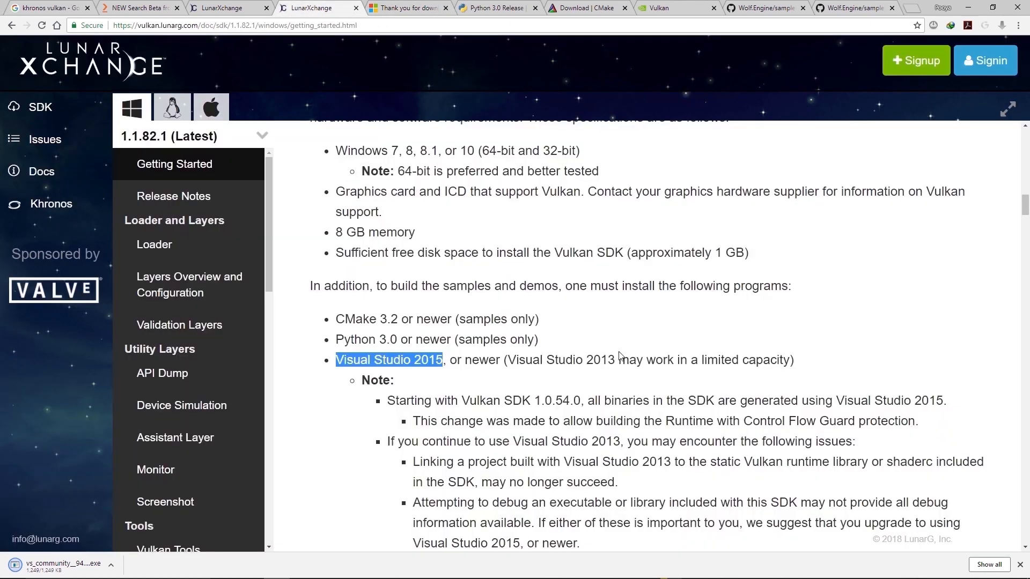
scroll(682, 394, down, 3)
scroll(681, 395, down, 2)
scroll(681, 395, down, 2)
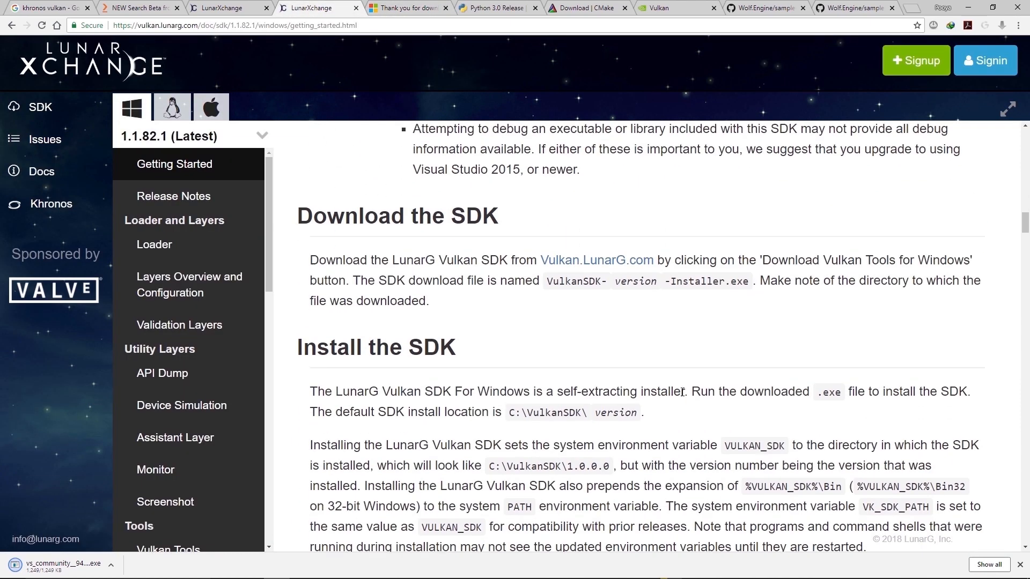
scroll(682, 395, down, 1)
scroll(682, 392, down, 2)
scroll(682, 392, down, 3)
scroll(682, 392, down, 3)
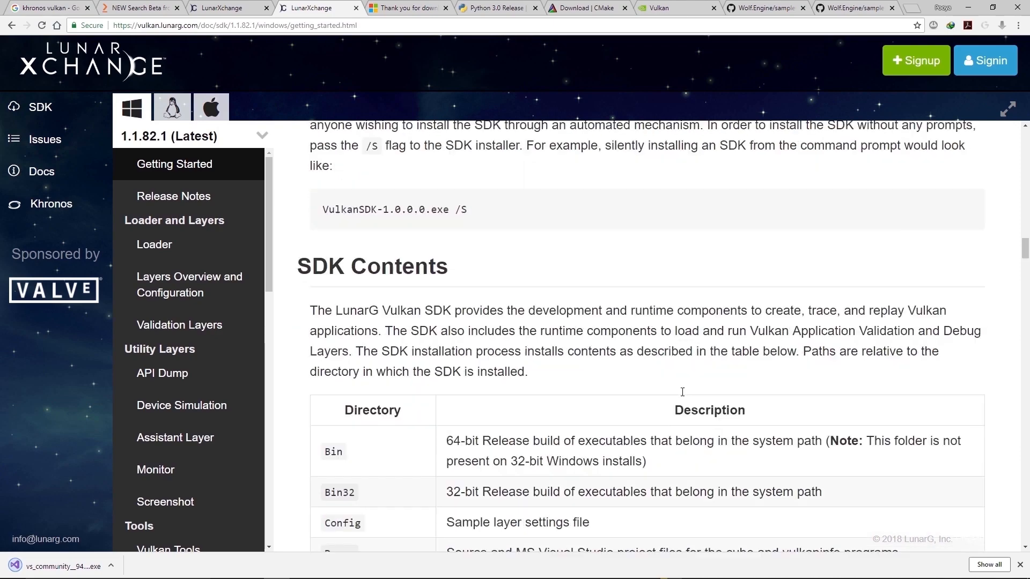
scroll(681, 393, down, 2)
scroll(682, 392, down, 4)
scroll(681, 392, down, 4)
scroll(682, 392, down, 4)
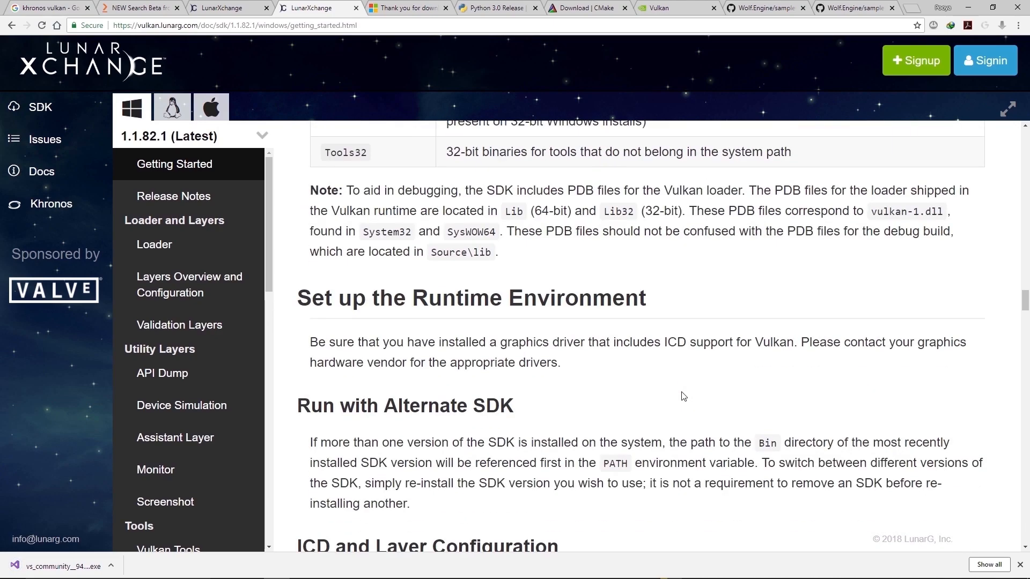
scroll(682, 392, down, 2)
scroll(682, 396, down, 3)
scroll(683, 396, down, 3)
scroll(683, 397, down, 2)
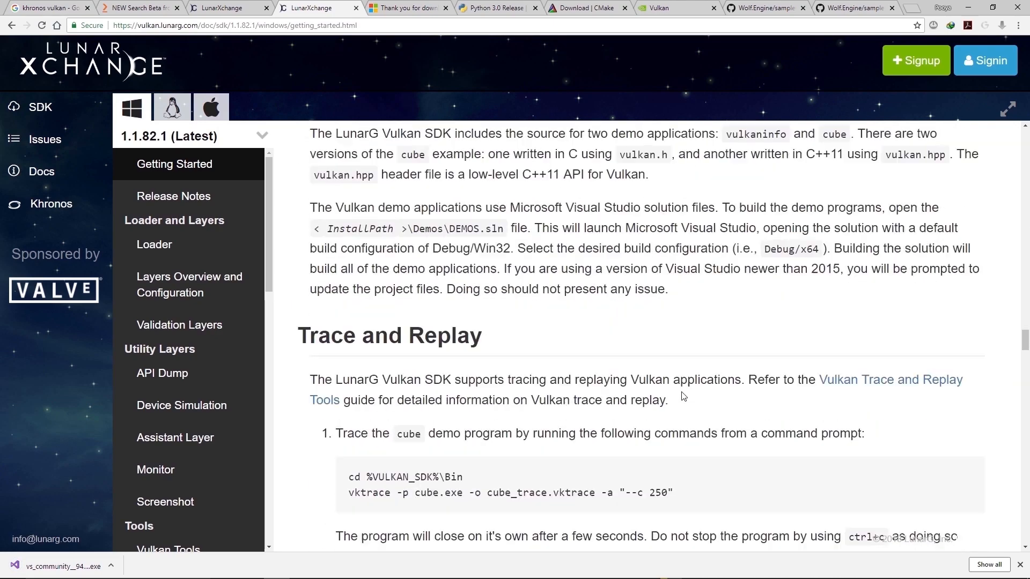
scroll(683, 396, down, 2)
scroll(682, 395, down, 5)
scroll(683, 396, down, 4)
scroll(682, 396, down, 4)
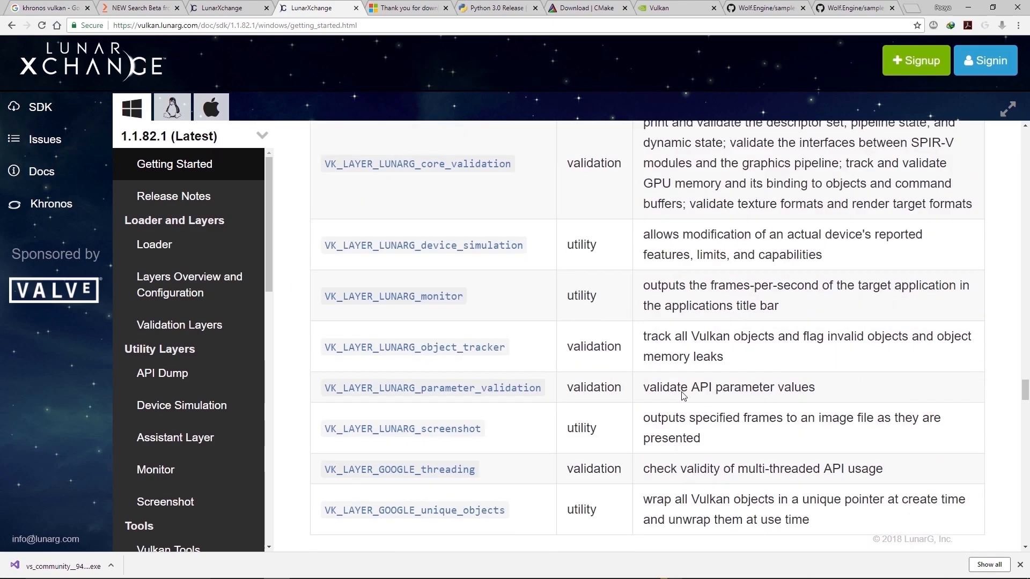
scroll(683, 396, down, 3)
scroll(682, 396, down, 5)
scroll(683, 396, down, 4)
scroll(682, 396, down, 3)
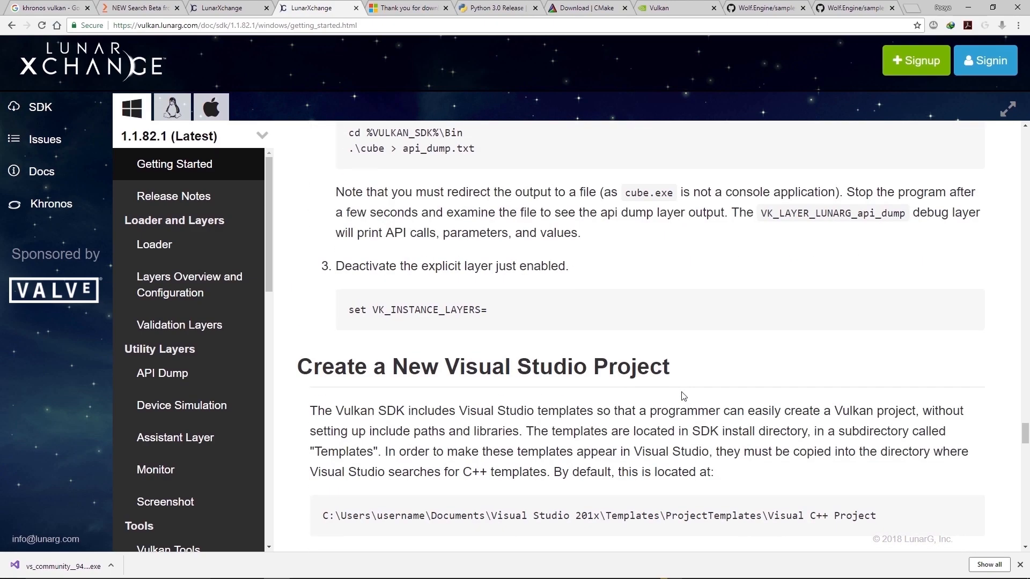
scroll(682, 396, down, 4)
scroll(683, 395, down, 4)
scroll(682, 396, down, 4)
scroll(683, 396, down, 3)
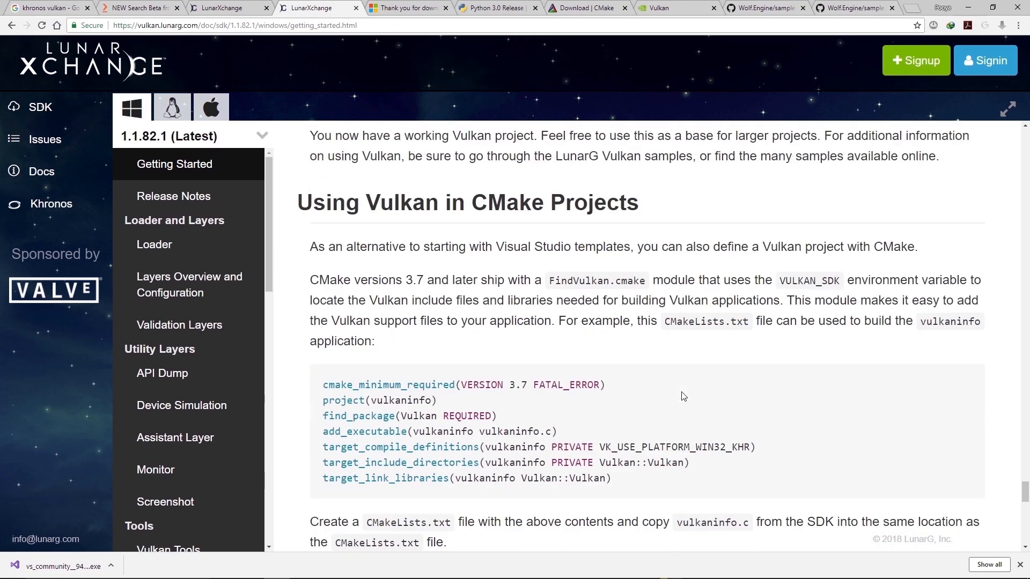
scroll(683, 396, down, 5)
scroll(683, 396, down, 3)
scroll(683, 396, down, 3)
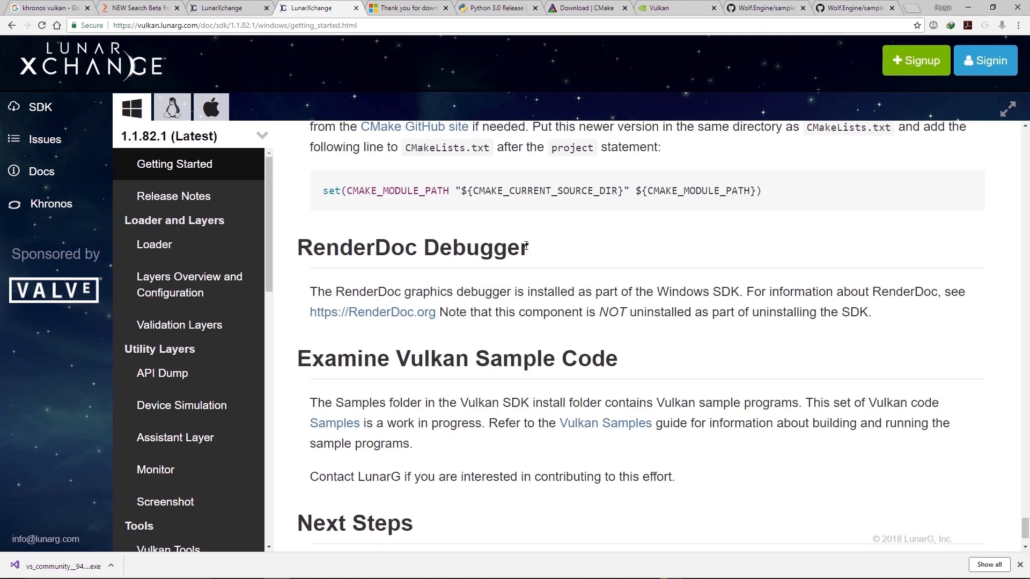
Mark the RenderDoc Debugger heading, dismiss the downloads bar, and minimize Chrome to show the desktop.
drag(527, 248, 298, 250)
click(411, 280)
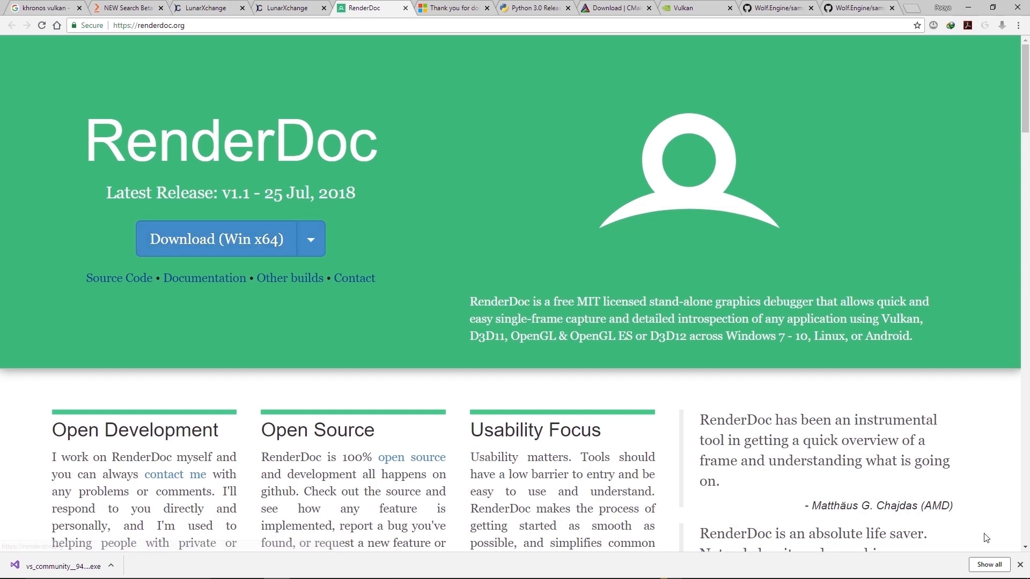
click(1023, 568)
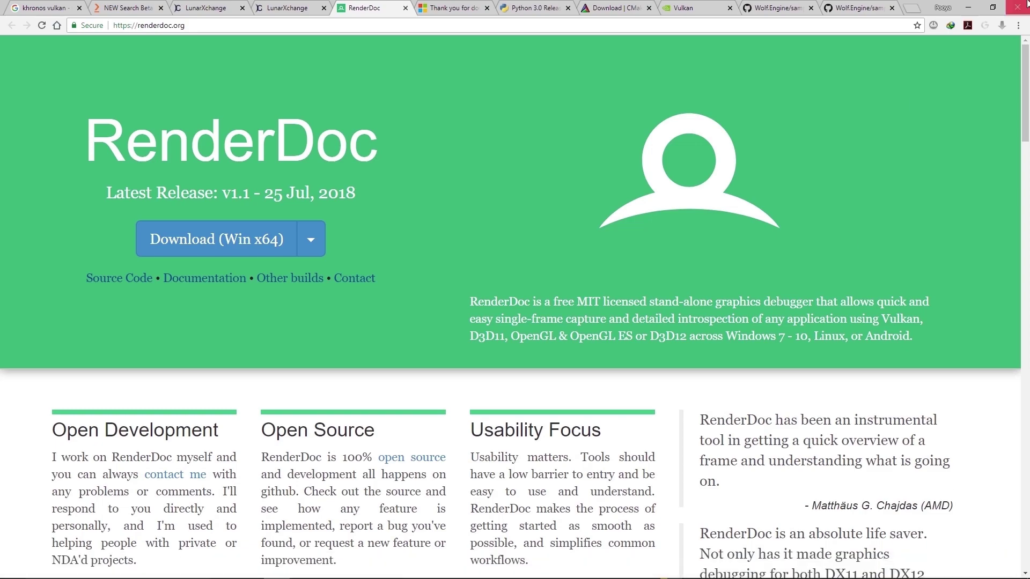
click(970, 8)
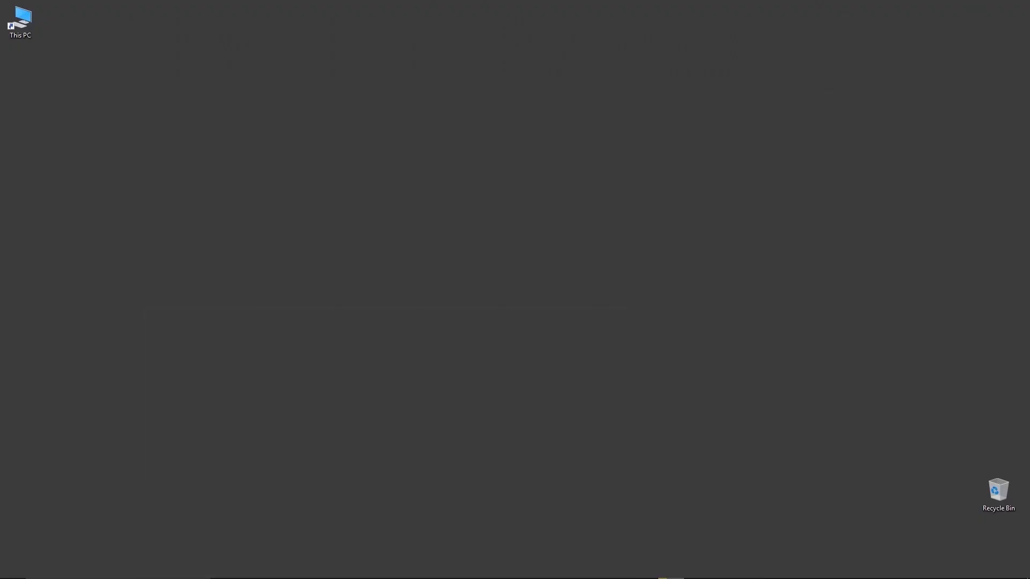
mouse_move(671, 573)
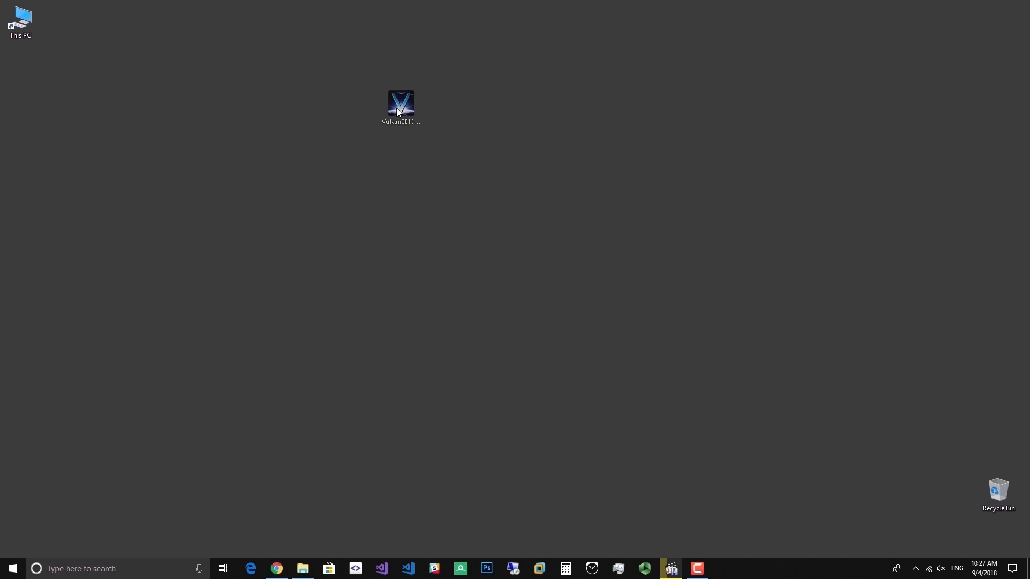
Launch the VulkanSDK installer, accept the license, and install to the default C:\VulkanSDK\1.1.82.1 folder.
click(387, 131)
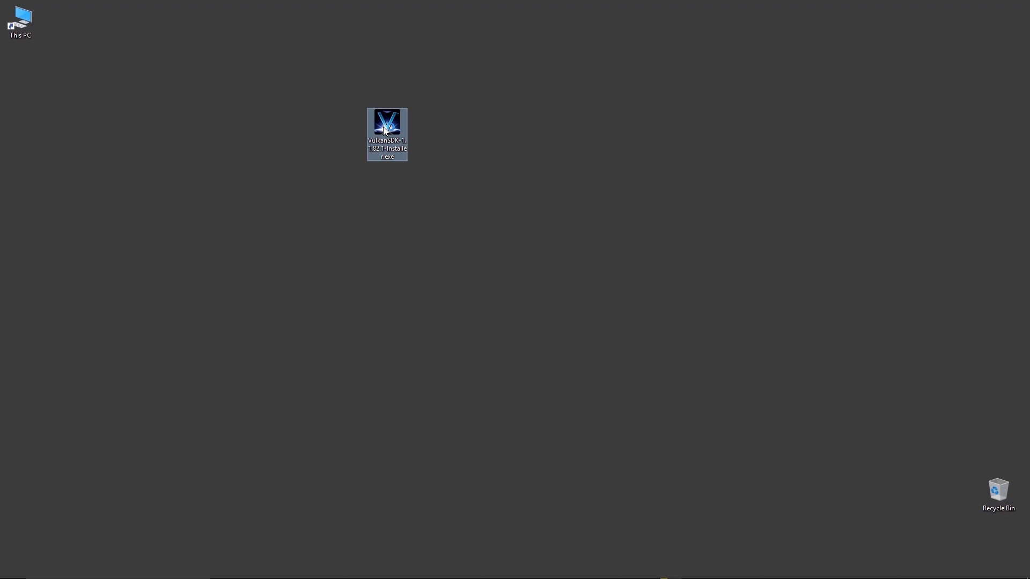
double_click(385, 130)
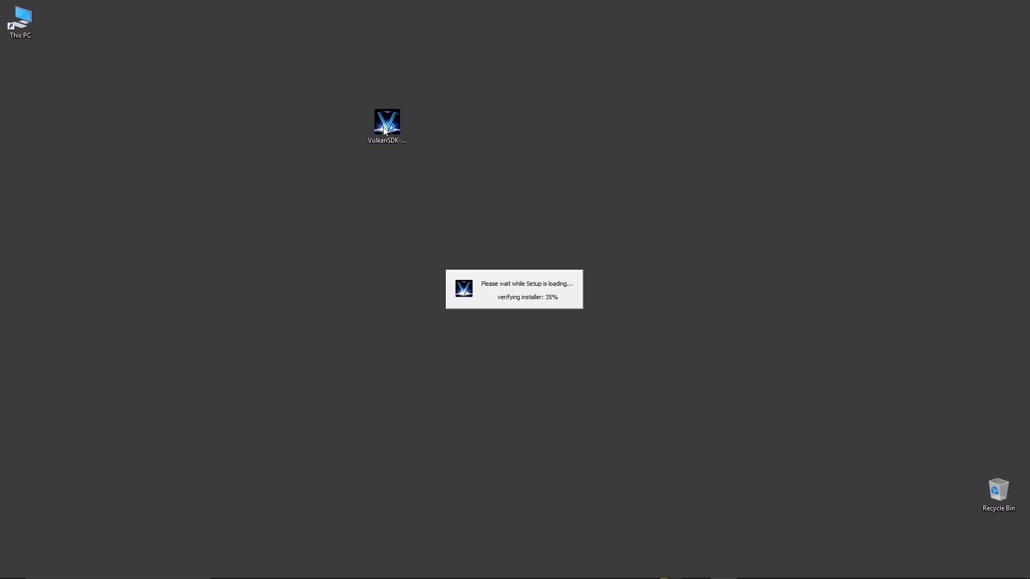
click(575, 381)
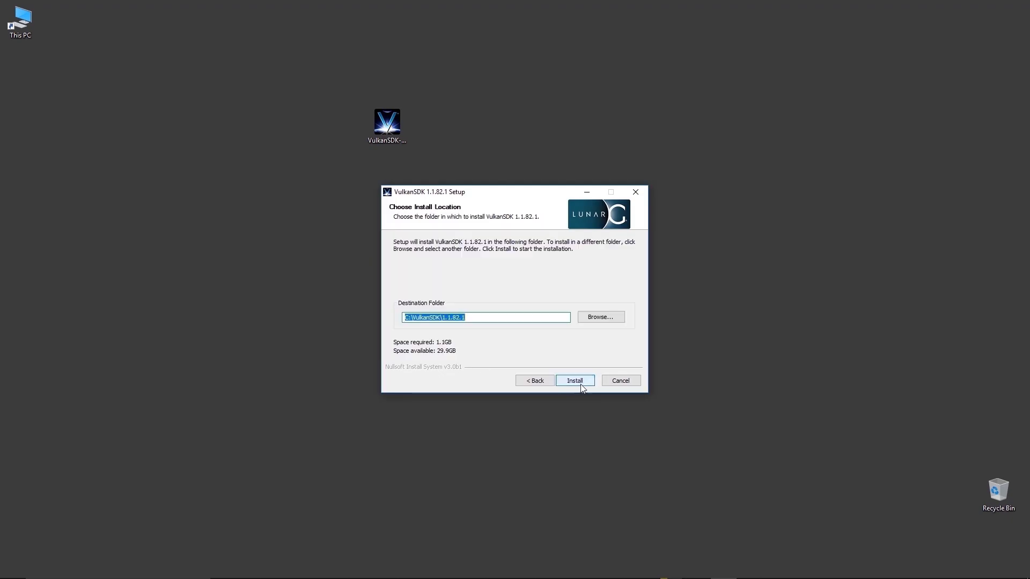
click(478, 316)
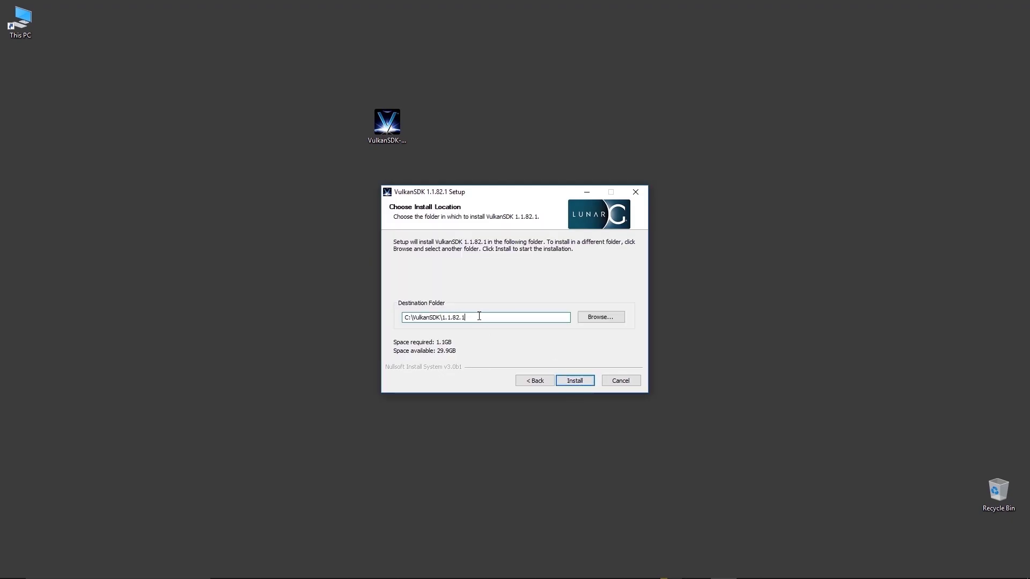
click(583, 383)
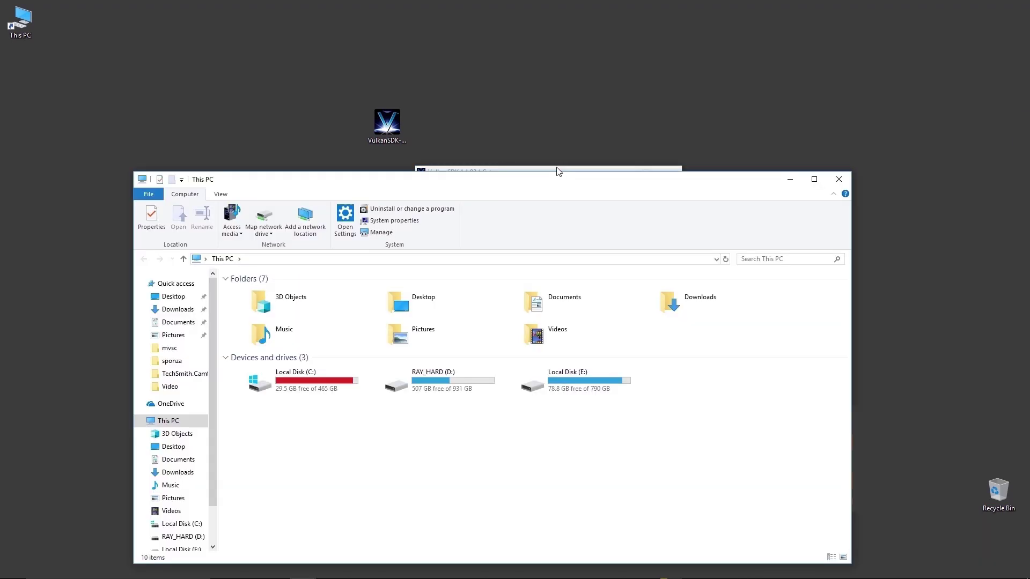
Arrange the windows, browse File Explorer to C:\VulkanSDK, and close the completed installer.
drag(524, 192, 781, 74)
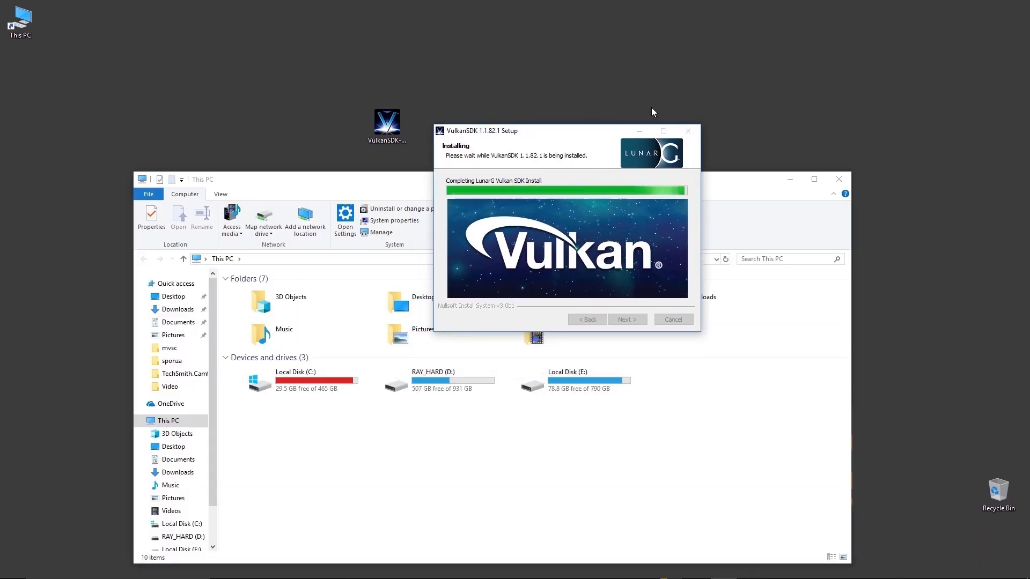
drag(551, 188, 496, 168)
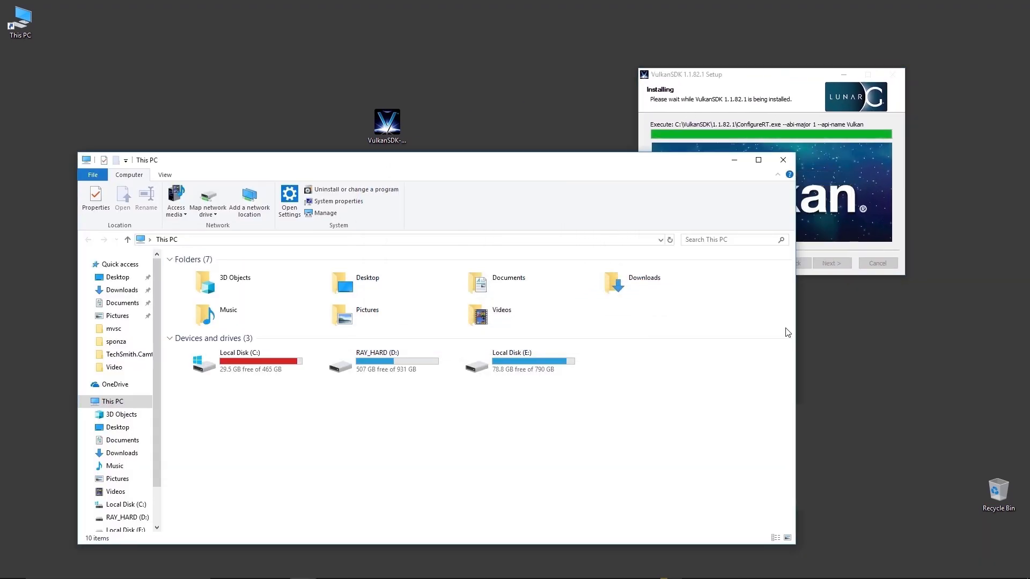
drag(795, 326, 575, 325)
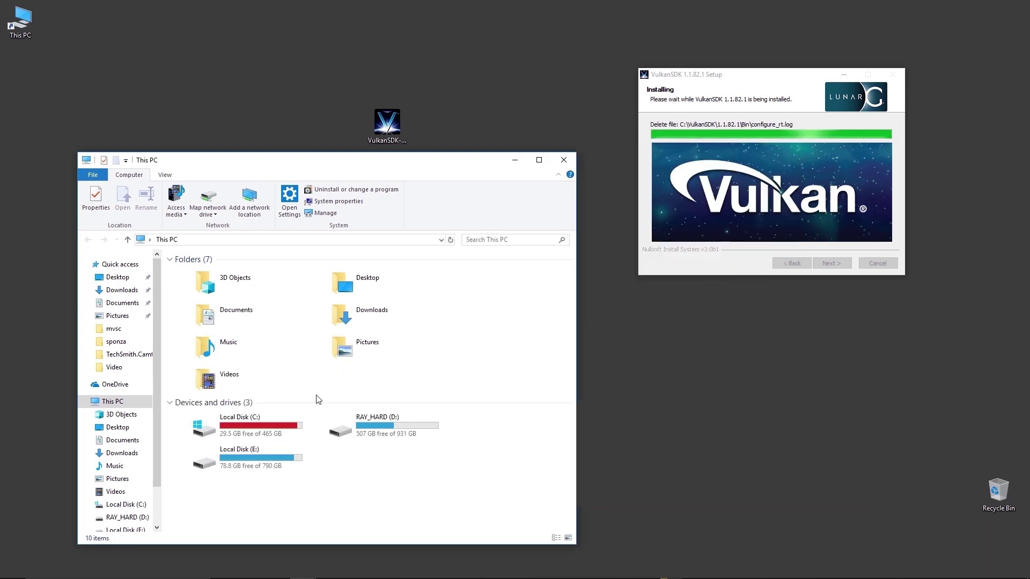
double_click(254, 417)
scroll(258, 427, down, 3)
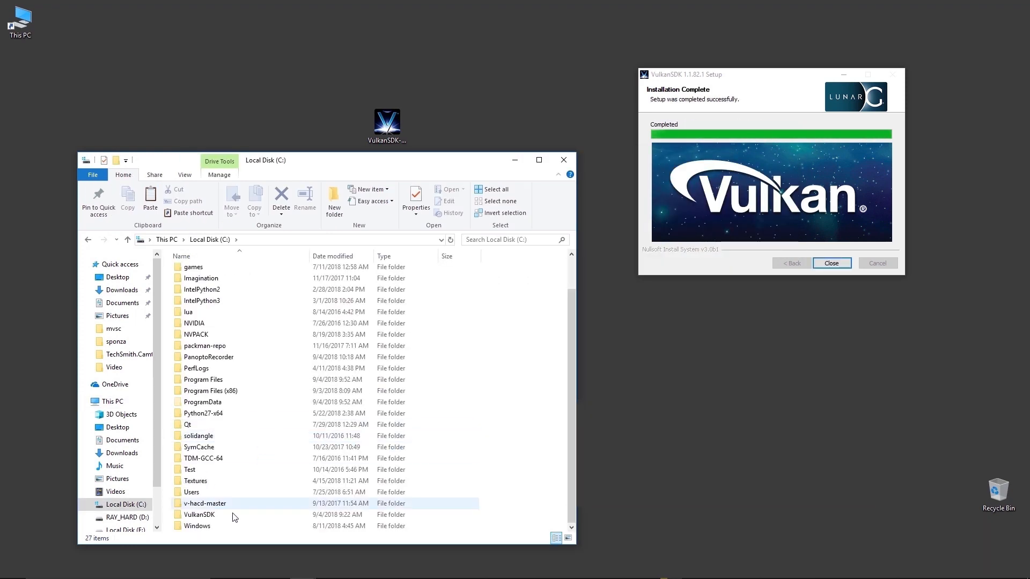
click(214, 517)
double_click(214, 518)
click(207, 272)
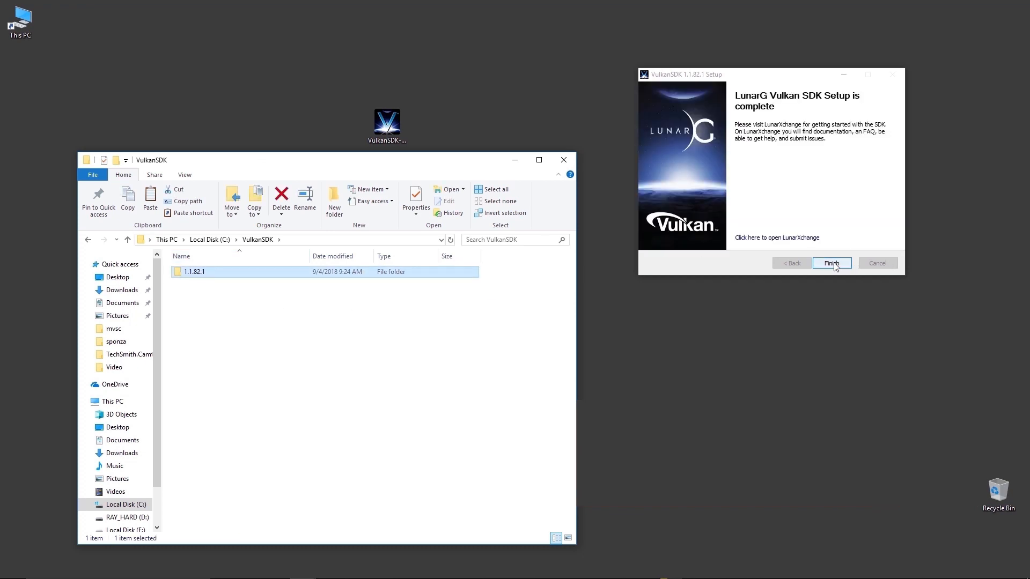
click(836, 267)
Open the 1.1.82.1\Bin folder and run cubepp.exe to show the rotating LunarG-textured cube.
double_click(225, 272)
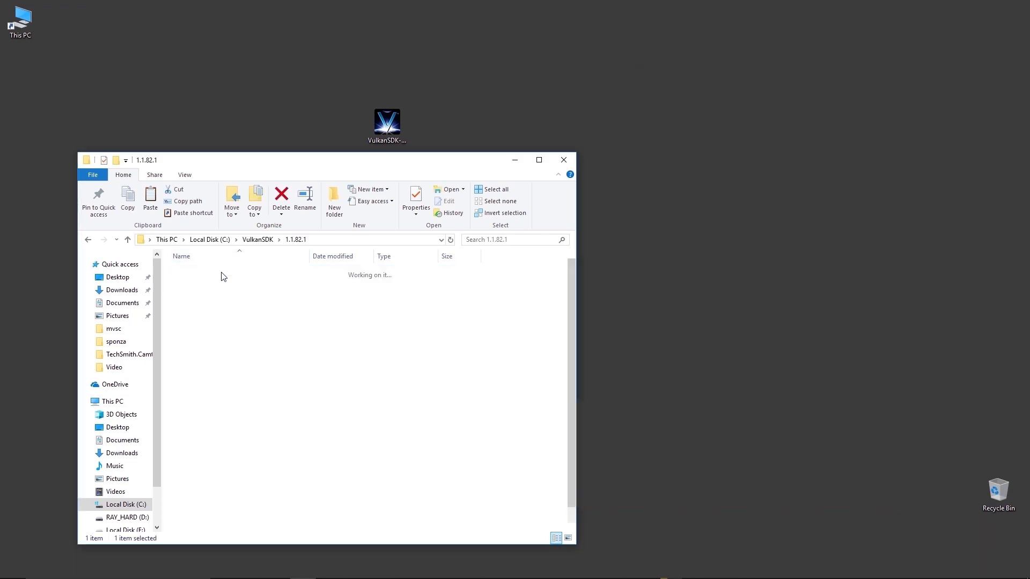
click(207, 284)
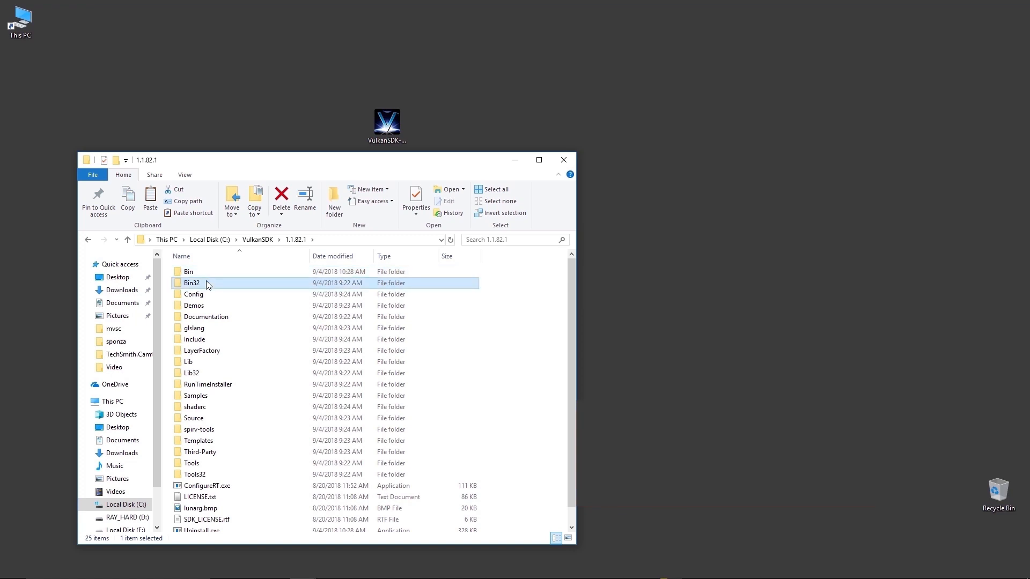
click(205, 273)
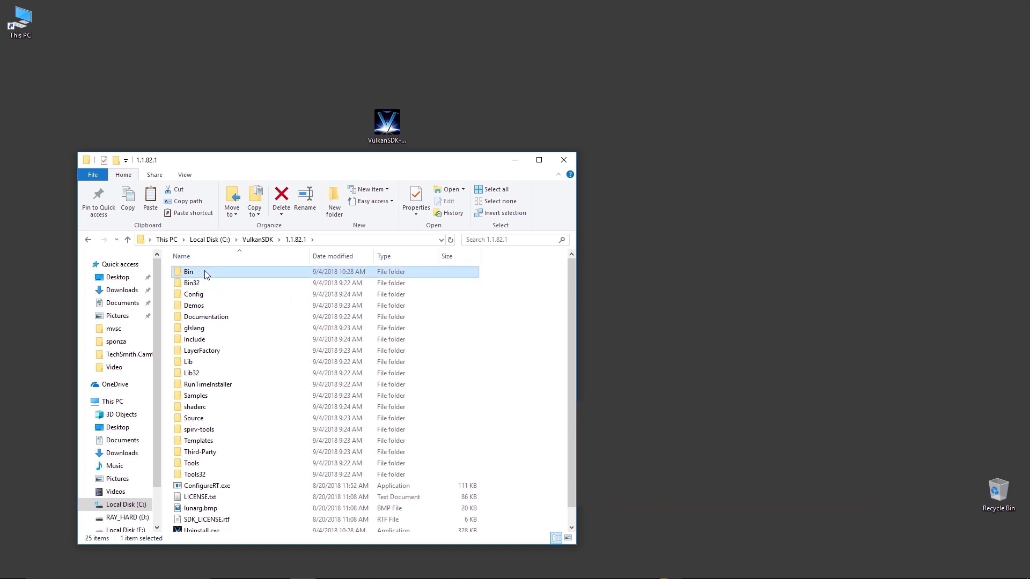
double_click(204, 274)
drag(378, 165, 670, 145)
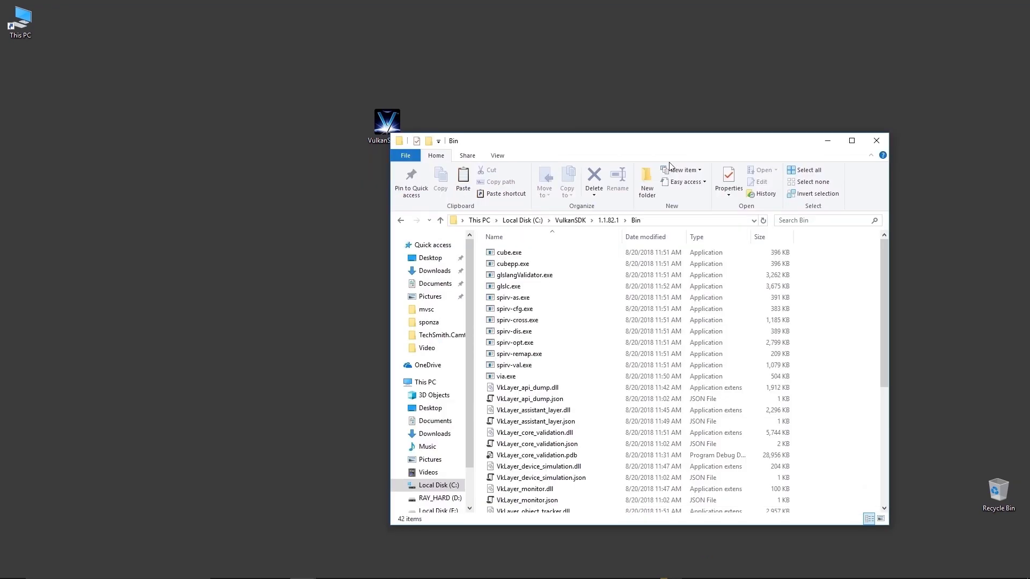
click(508, 253)
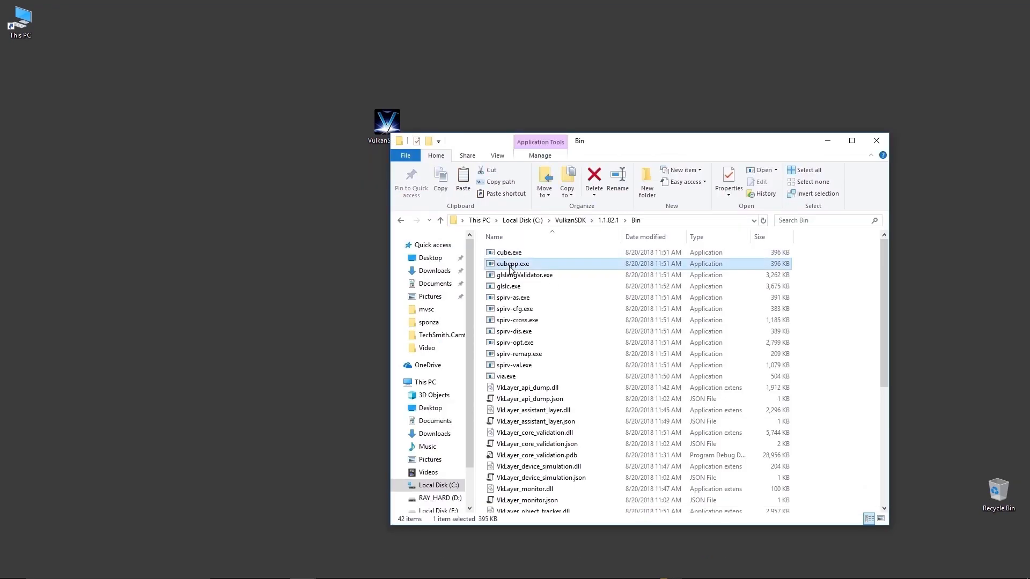
double_click(511, 264)
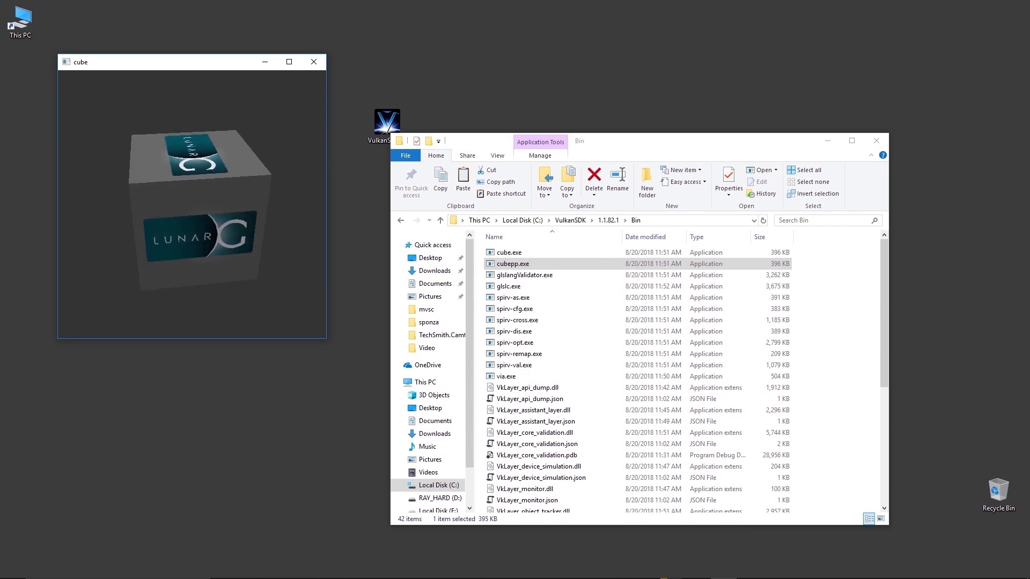
drag(232, 61, 225, 55)
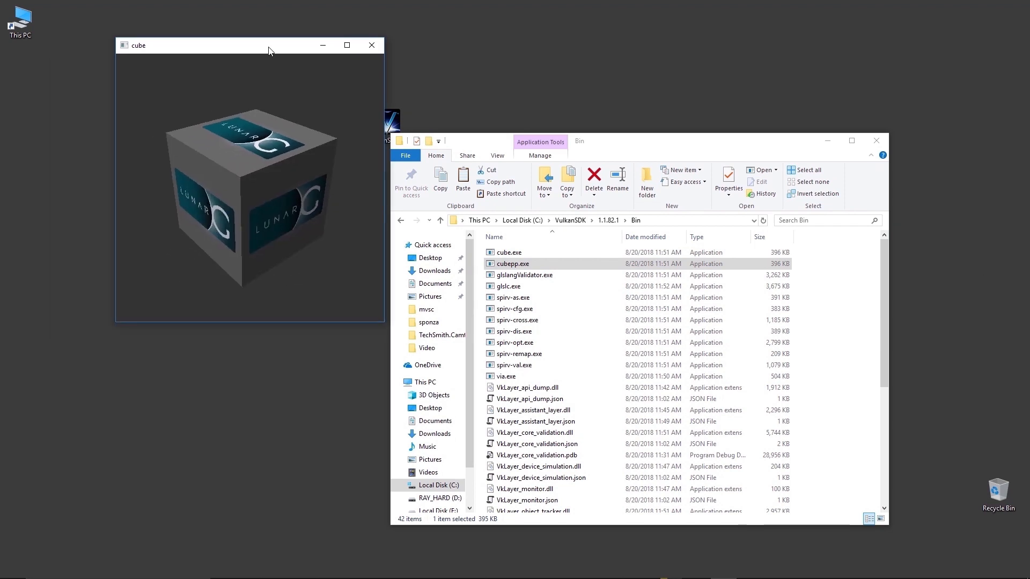